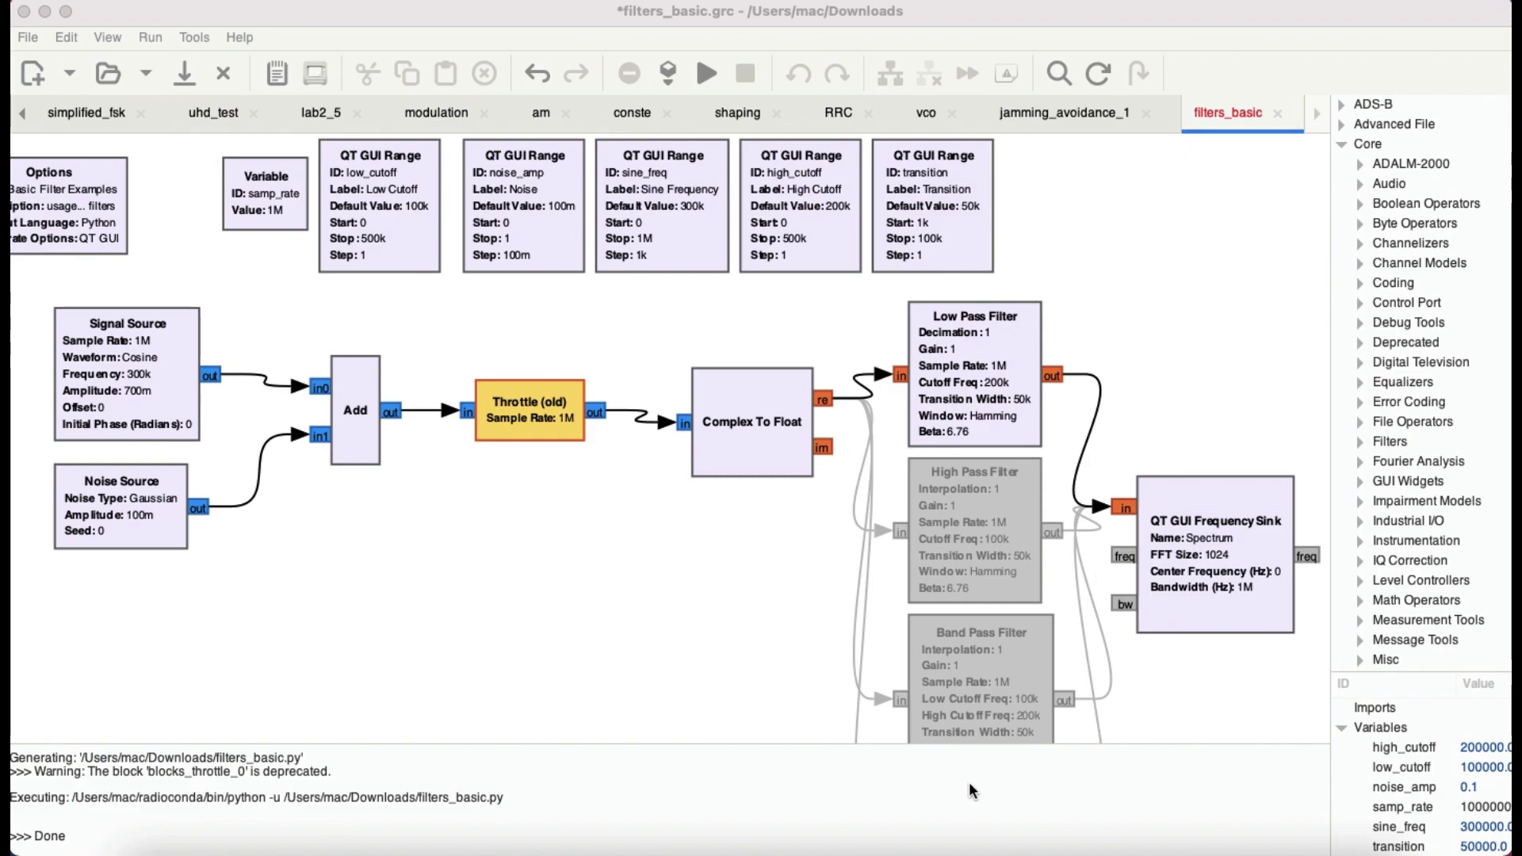
# Switch to Chrome to view the basic filter response diagrams, and return to the filters_basic flowgraph.
pyautogui.press('super+Tab')
pyautogui.press('super+Tab')
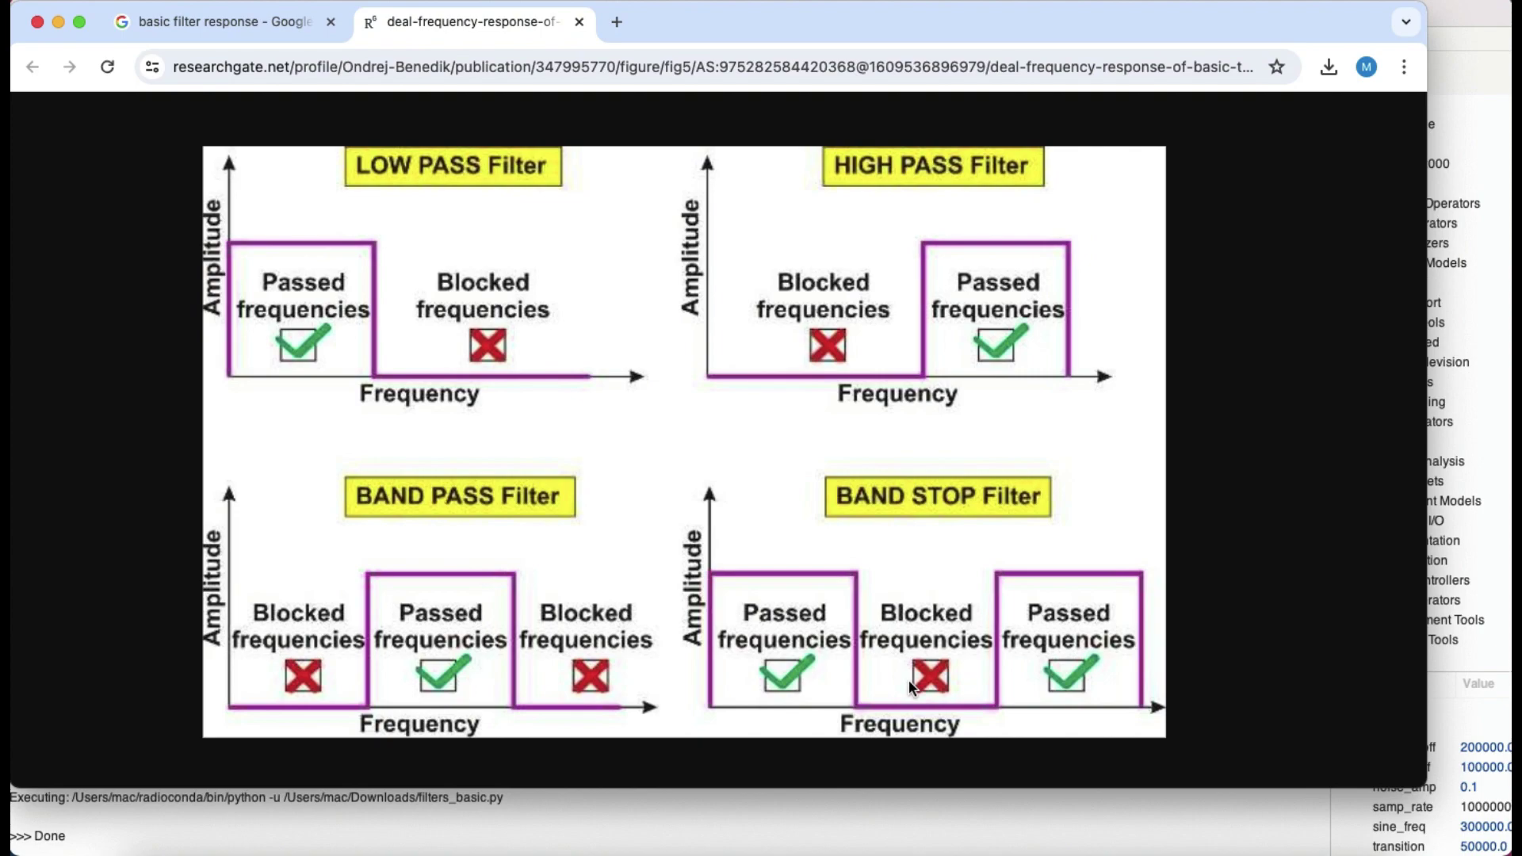
pyautogui.press('super+Tab')
pyautogui.press('super+Tab')
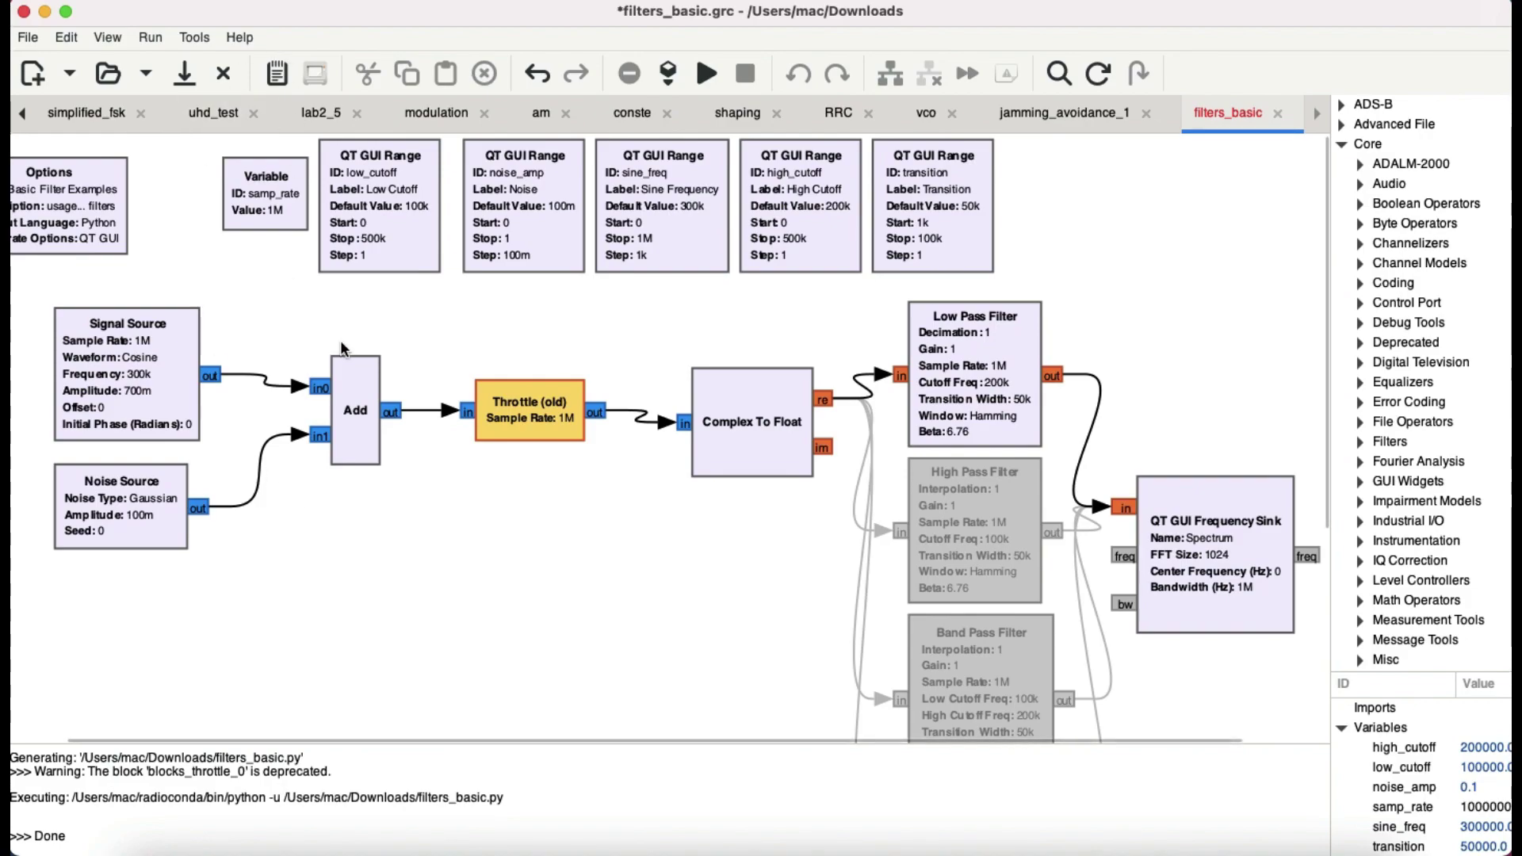
# Examine the Signal Source block's general properties and close them without changes.
pyautogui.hotkey('ctrl', '+')
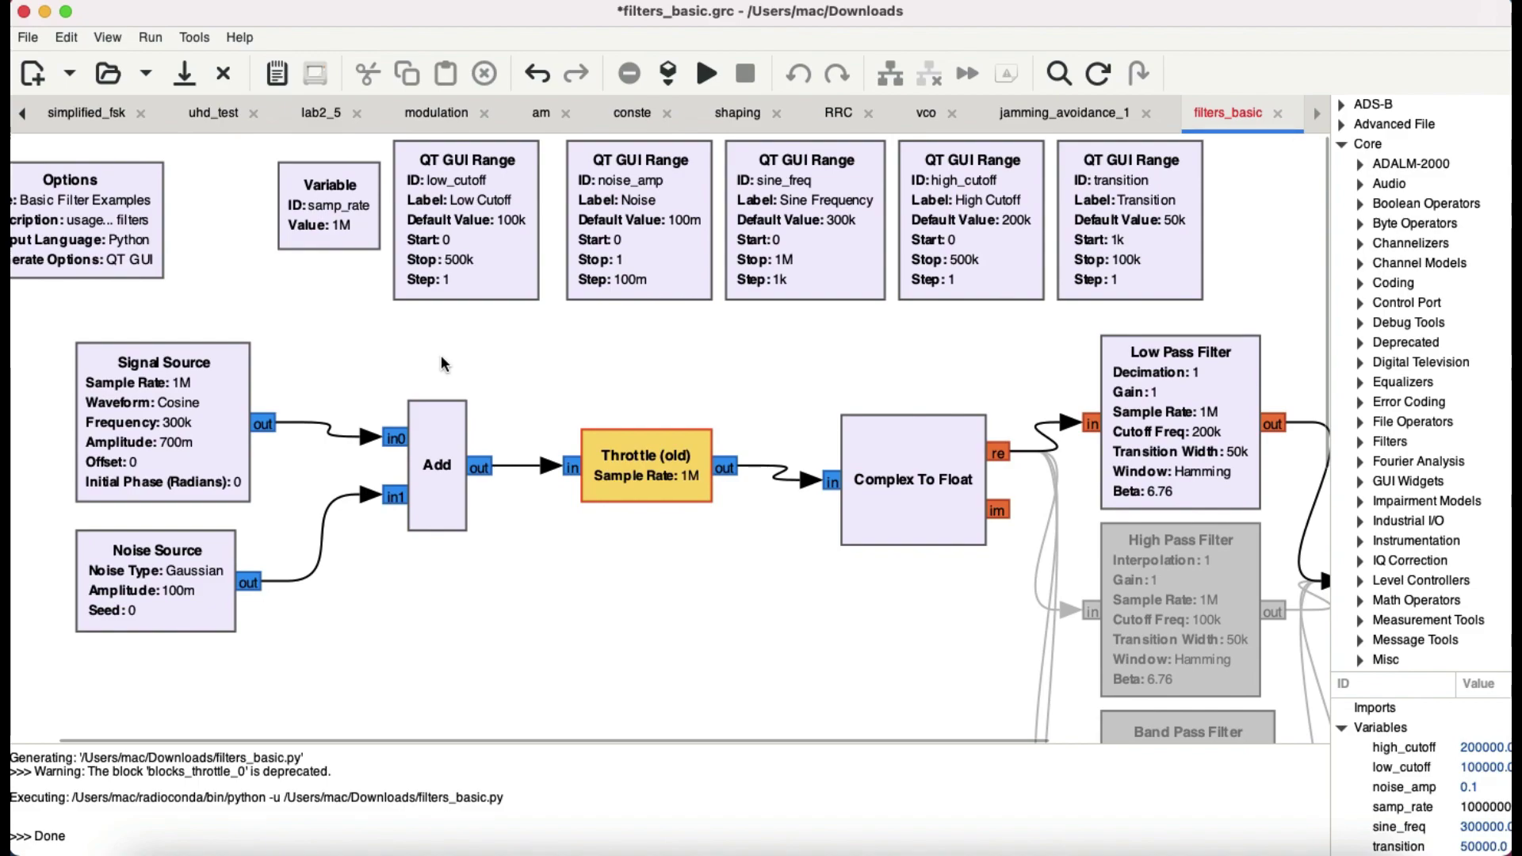
pyautogui.doubleClick(165, 457)
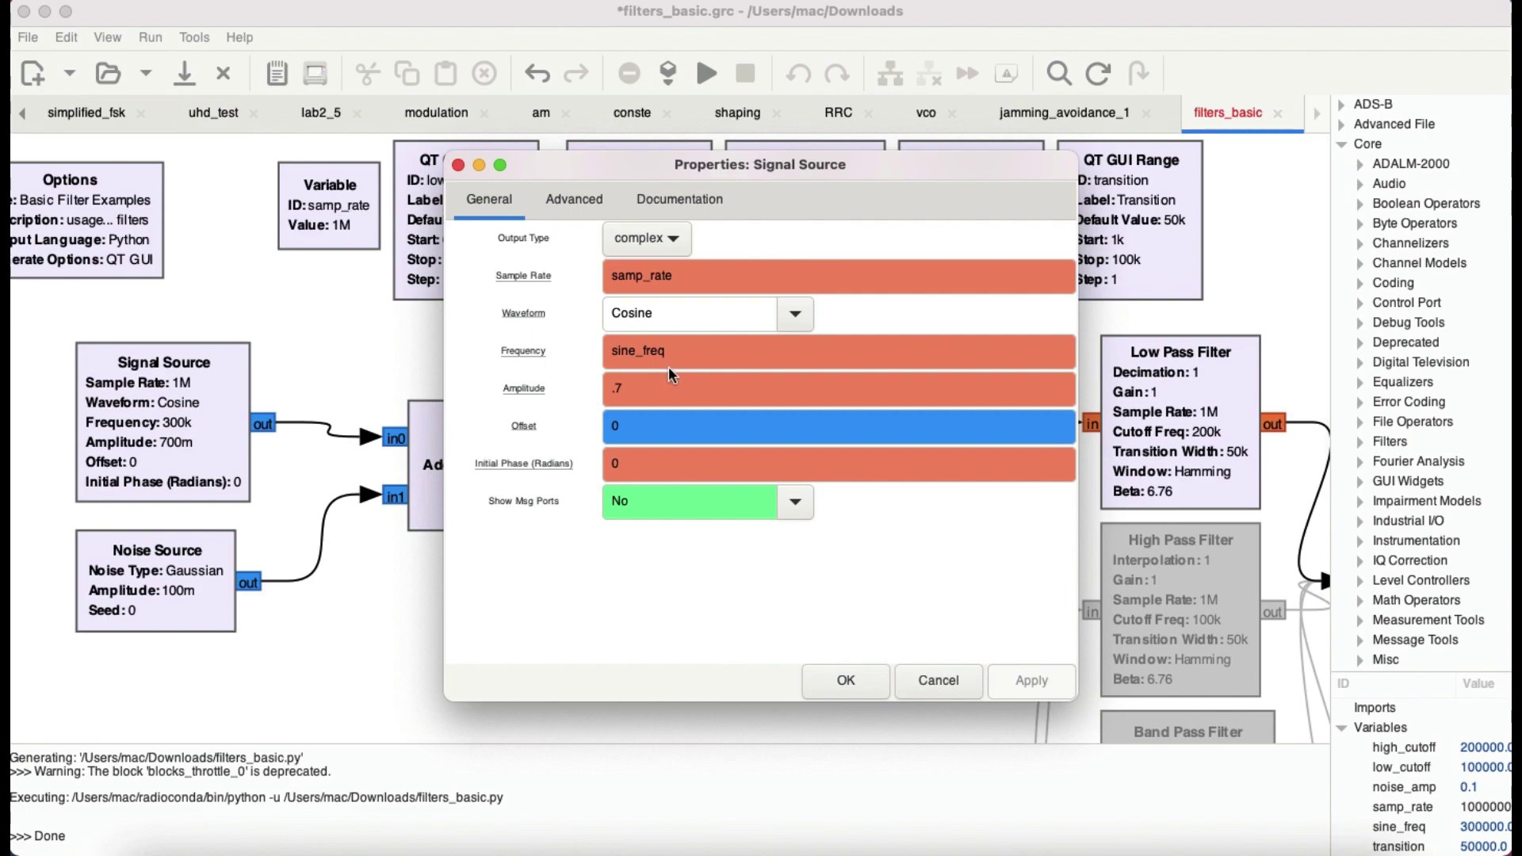
pyautogui.moveTo(595, 175); pyautogui.dragTo(832, 246)
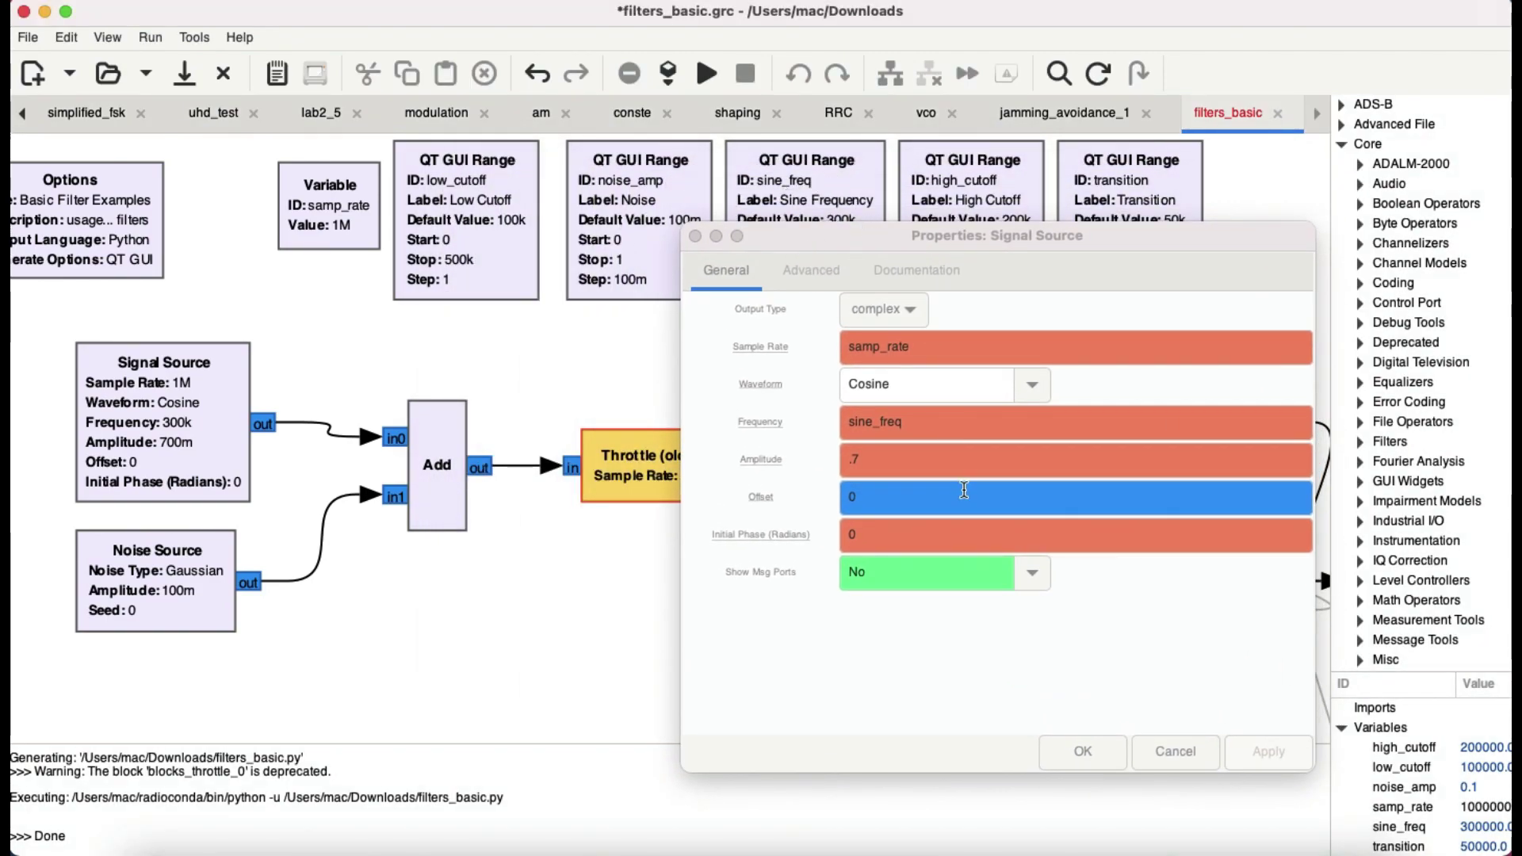
pyautogui.moveTo(859, 248); pyautogui.dragTo(845, 293)
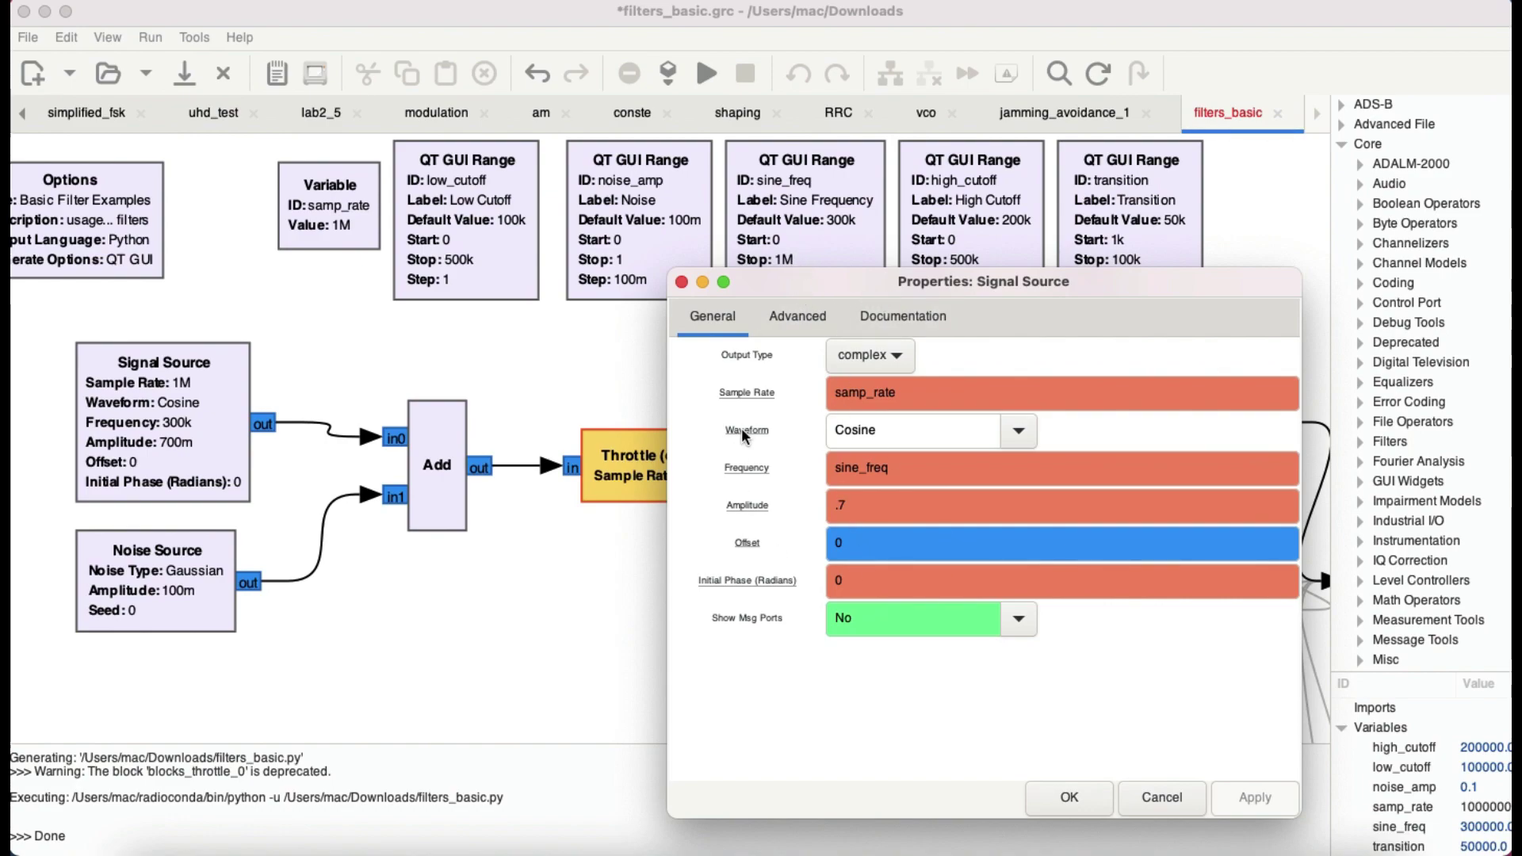
pyautogui.click(679, 284)
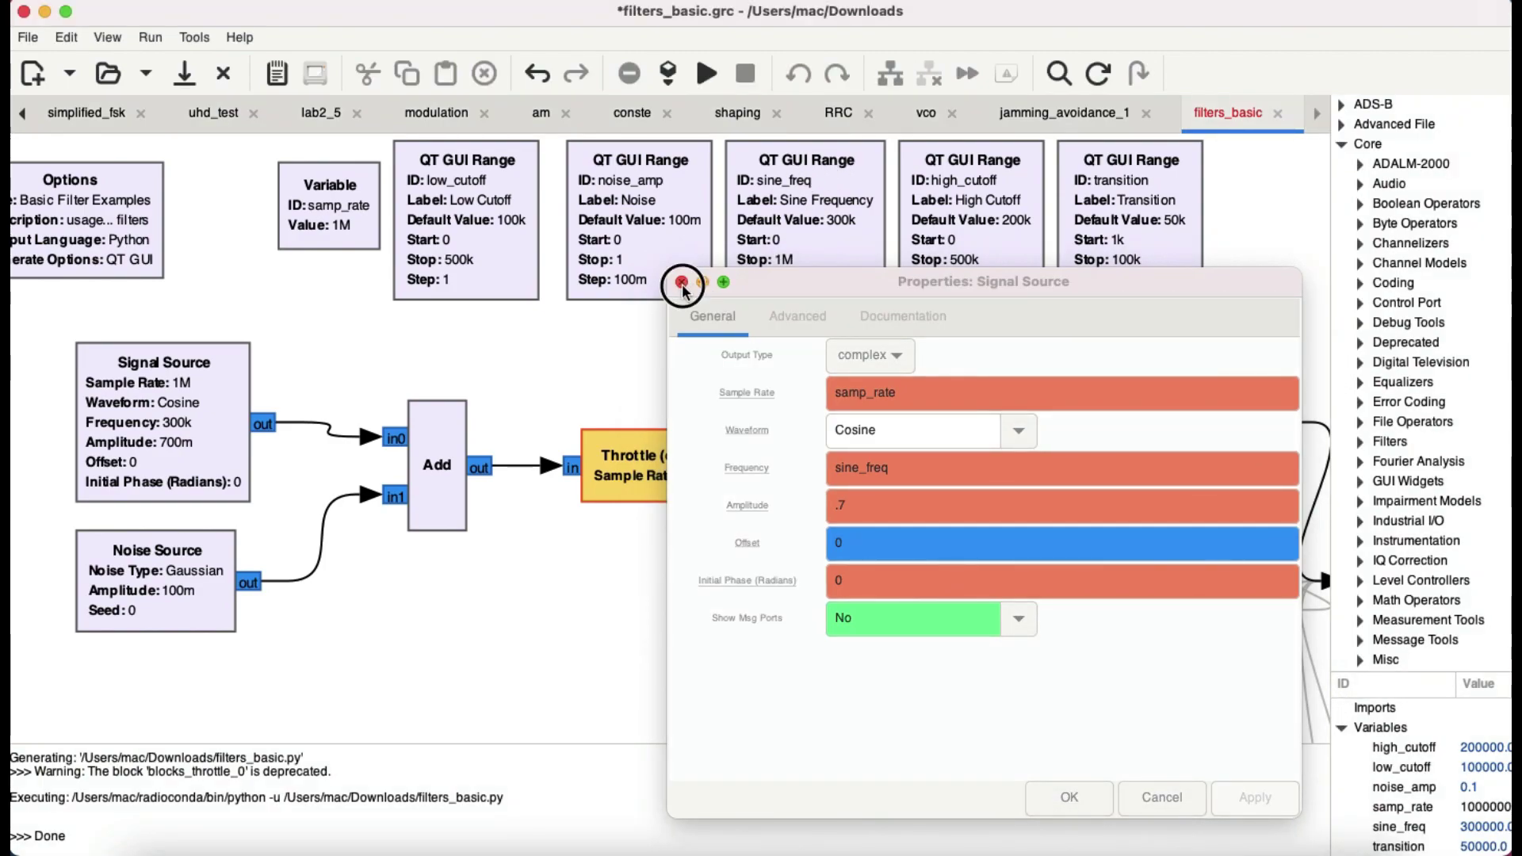
pyautogui.click(1068, 793)
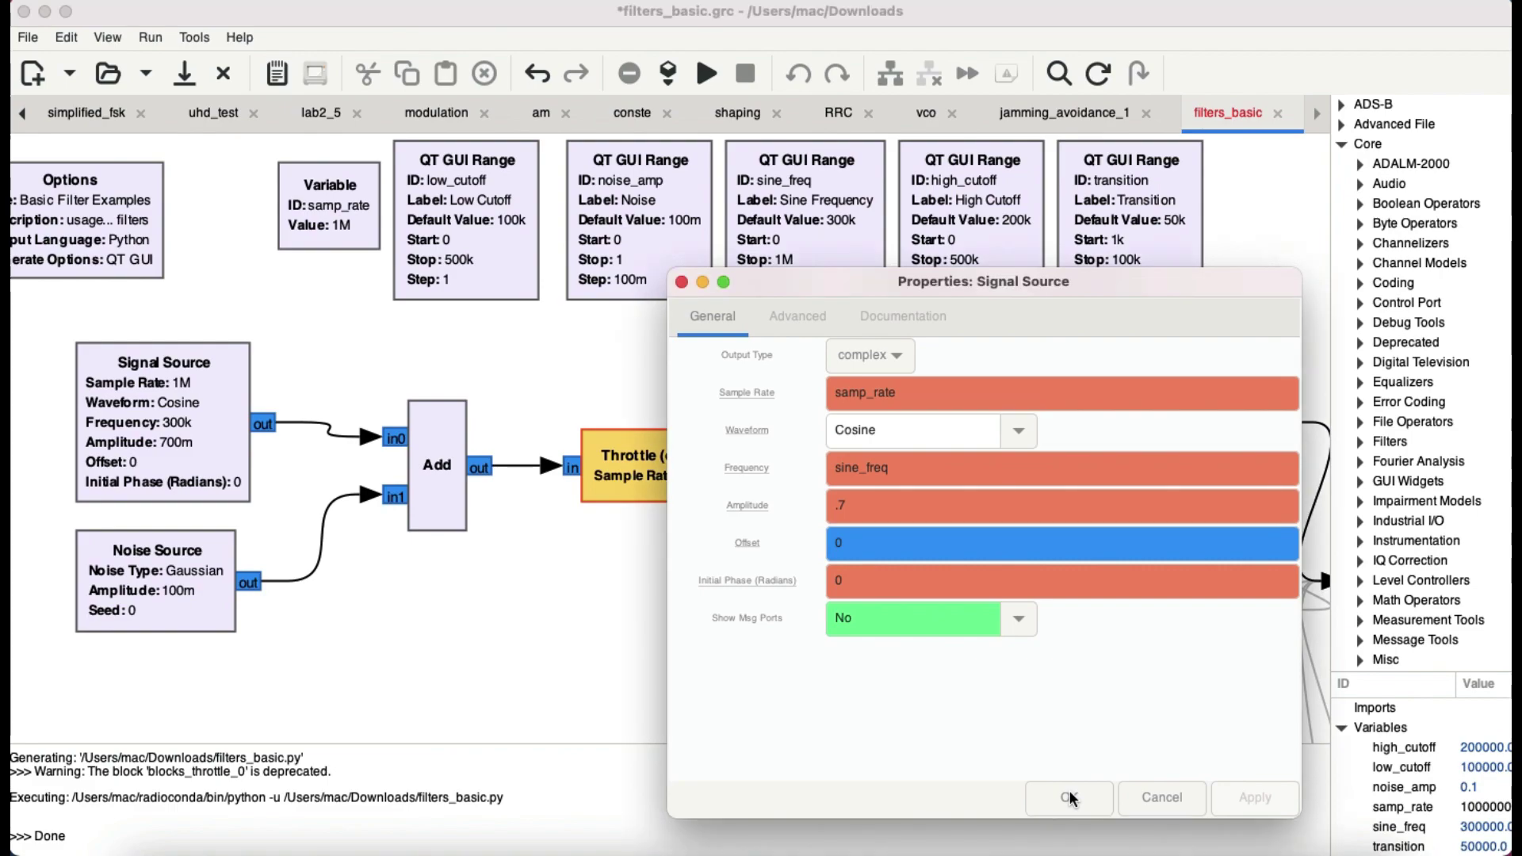
# Examine the properties of the Noise Source block and of the noise_amp range that controls its amplitude.
pyautogui.doubleClick(187, 579)
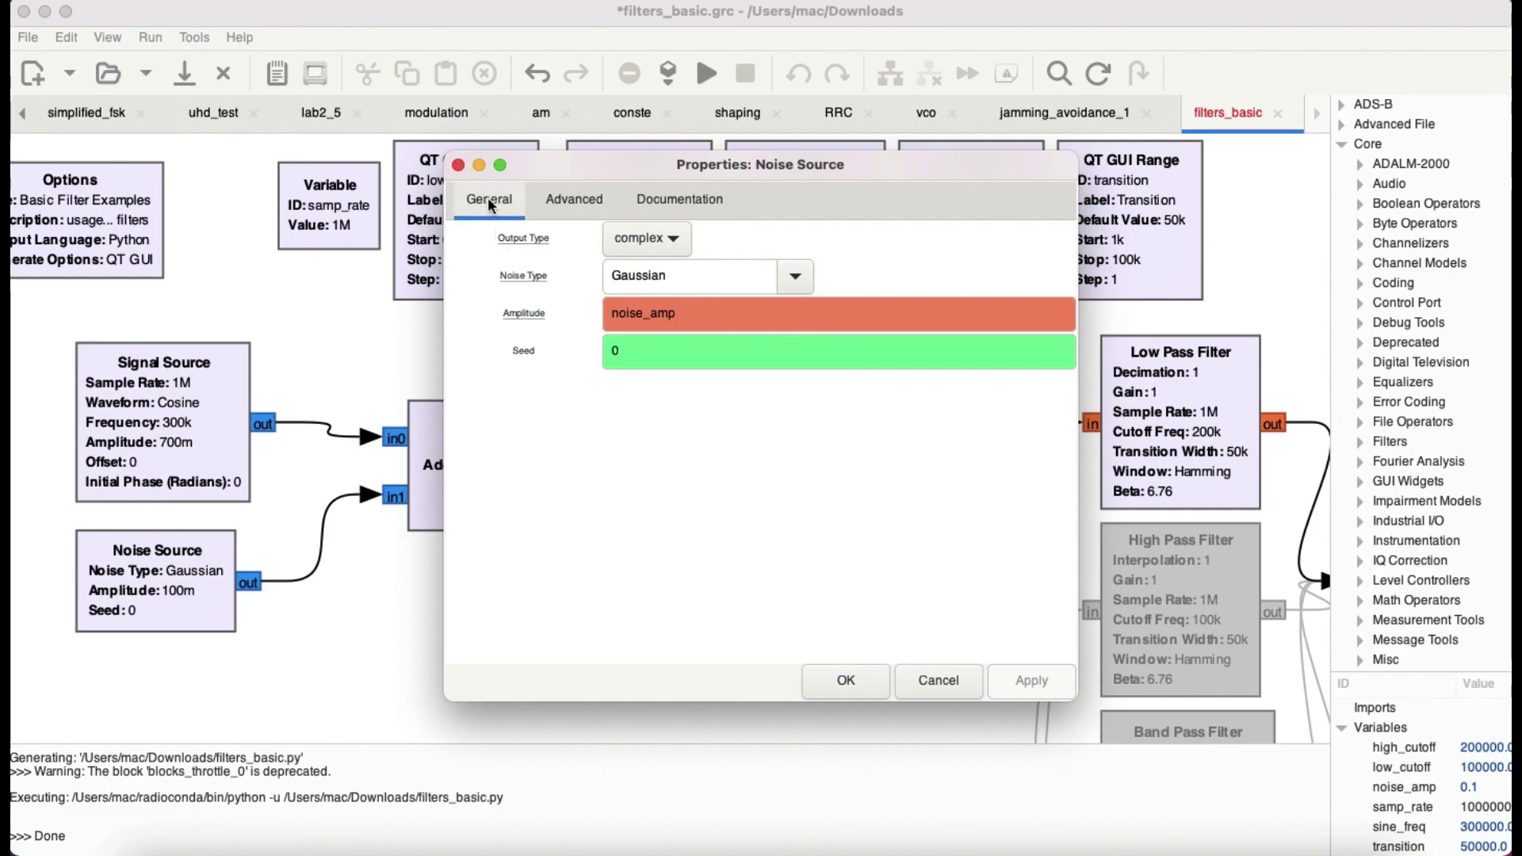
pyautogui.click(458, 166)
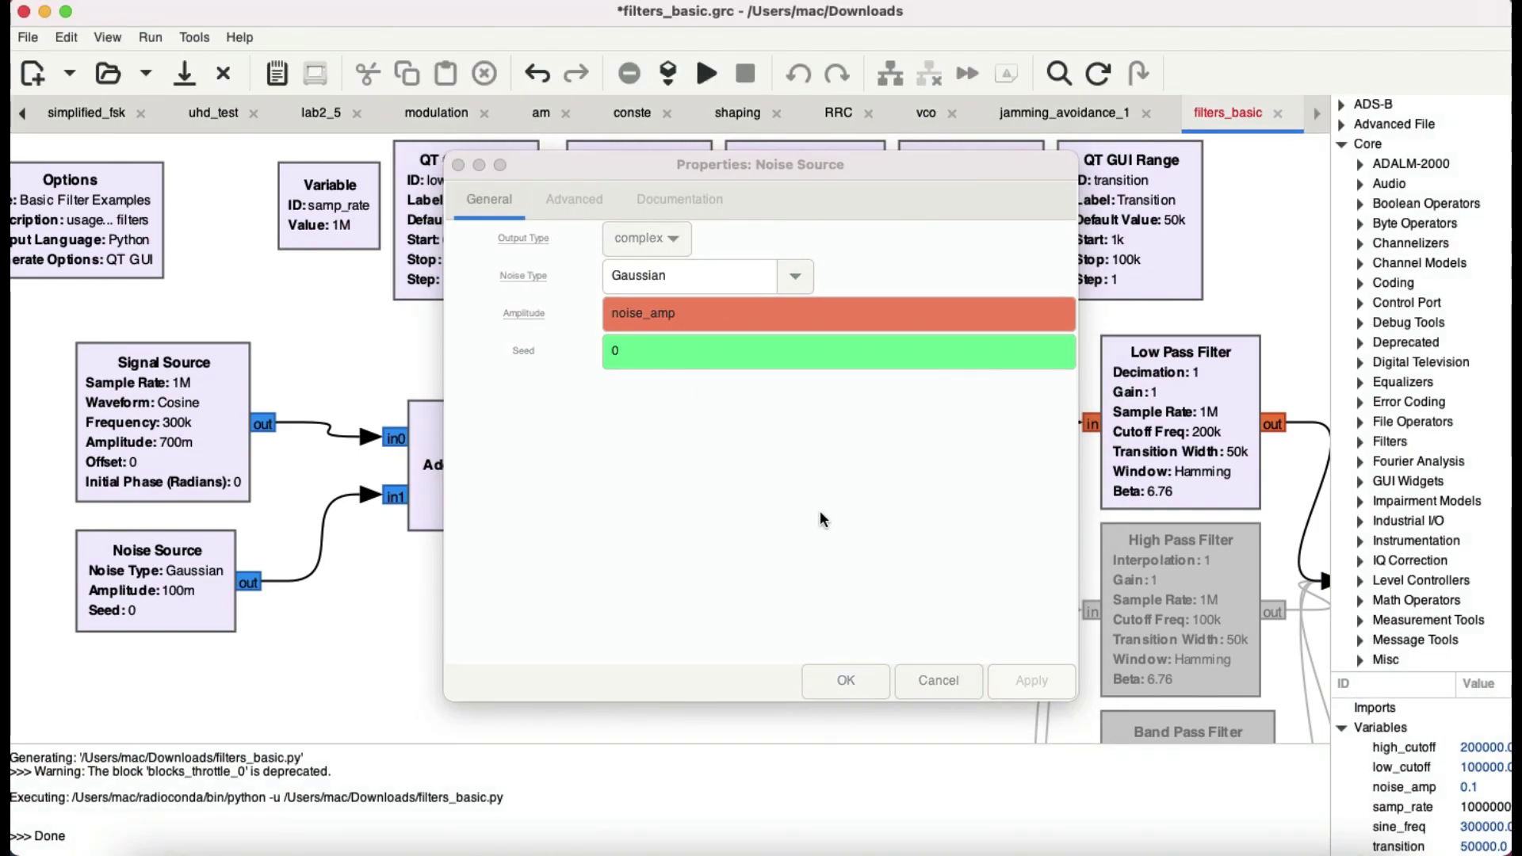
pyautogui.click(842, 680)
pyautogui.click(624, 218)
pyautogui.doubleClick(625, 219)
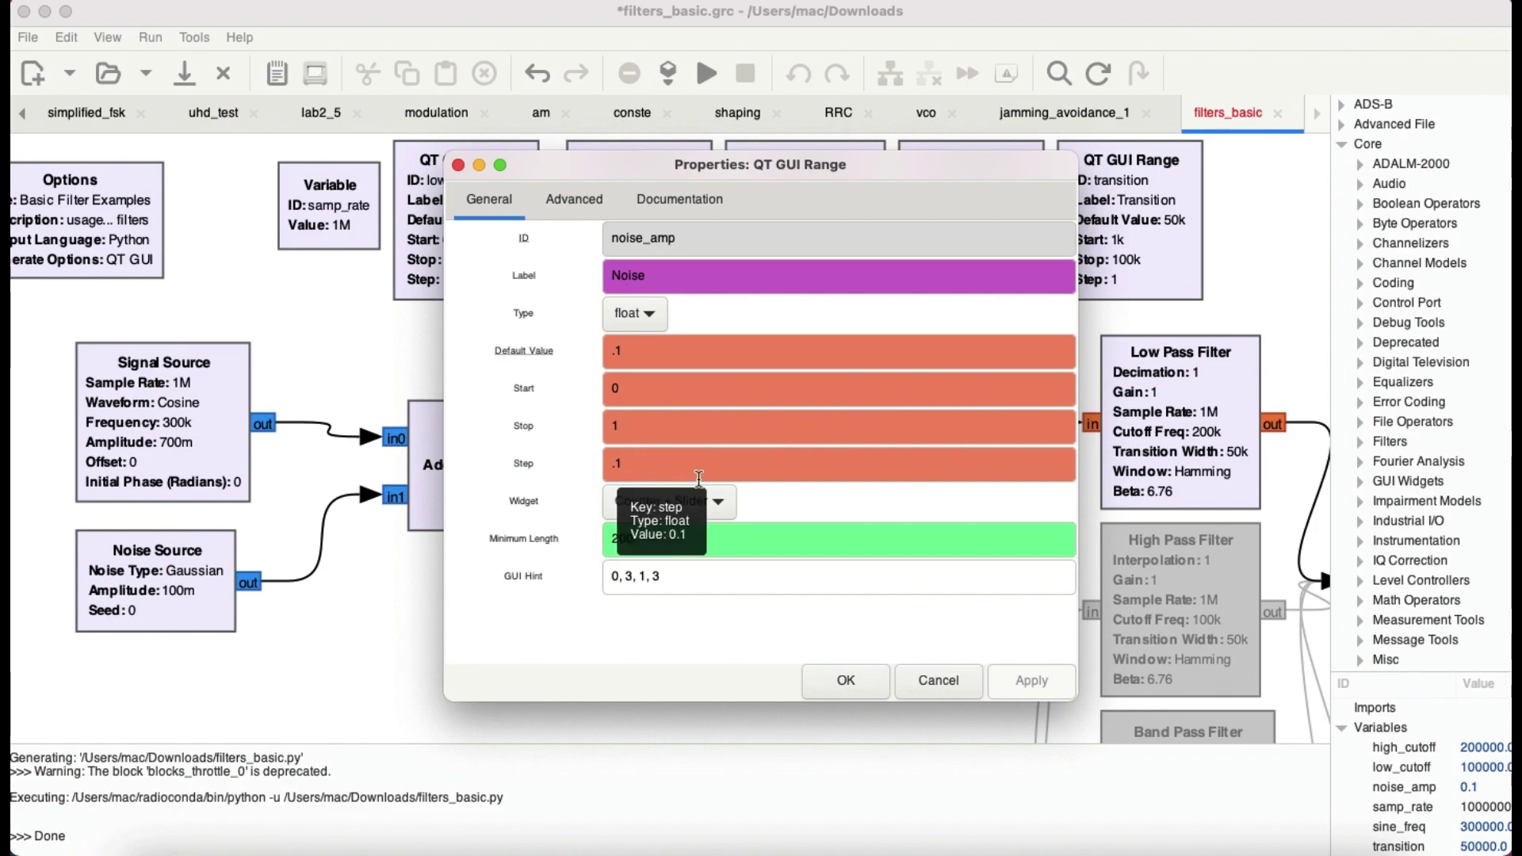
pyautogui.click(846, 680)
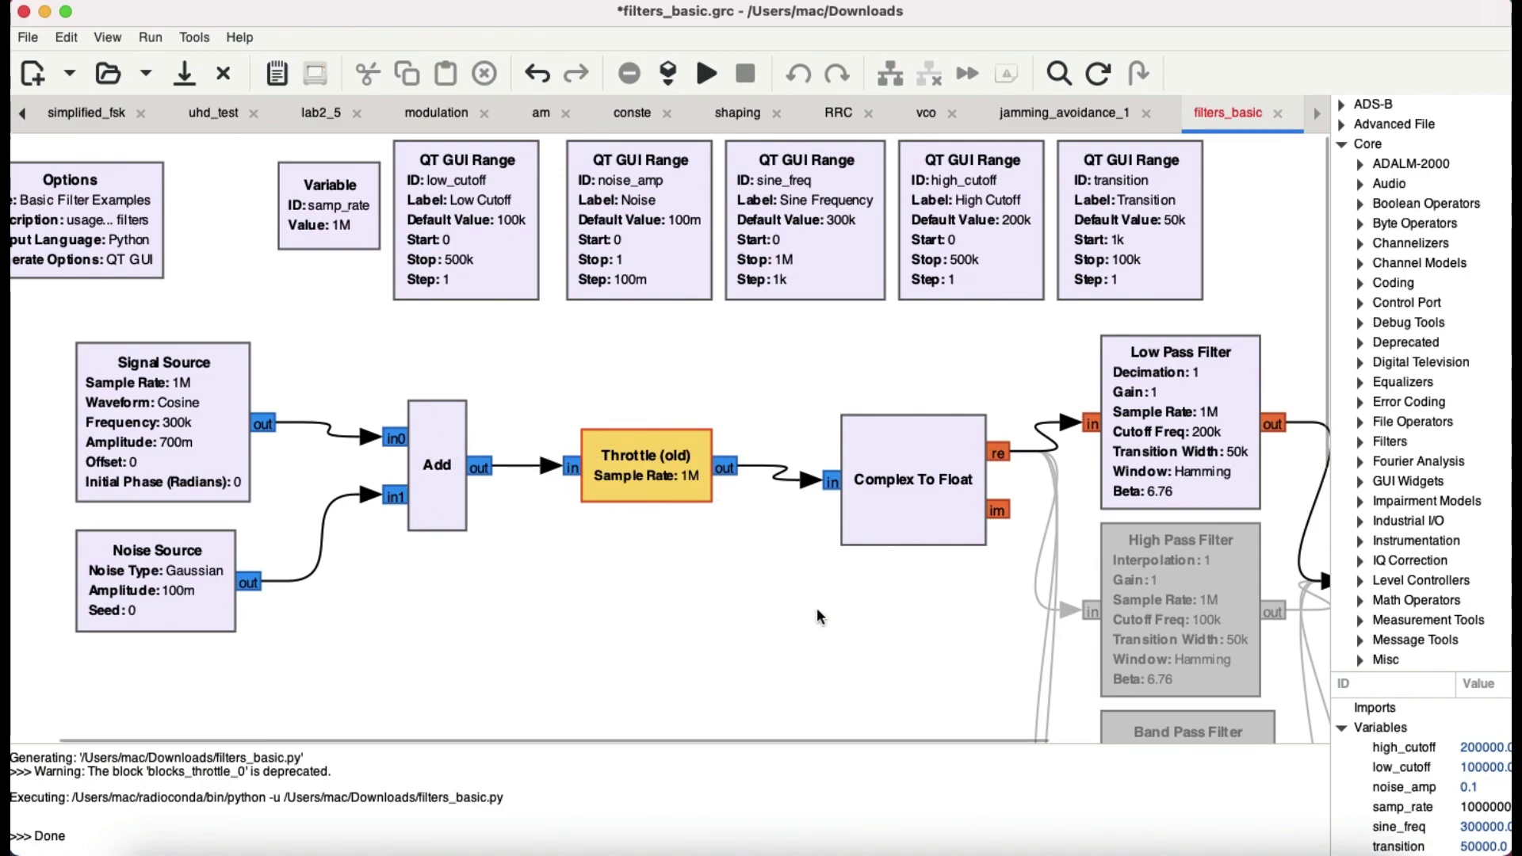
# Look over the four filter blocks in the flowgraph and examine the Low Pass Filter's cutoff and transition settings.
pyautogui.hscroll(5, 816, 607)
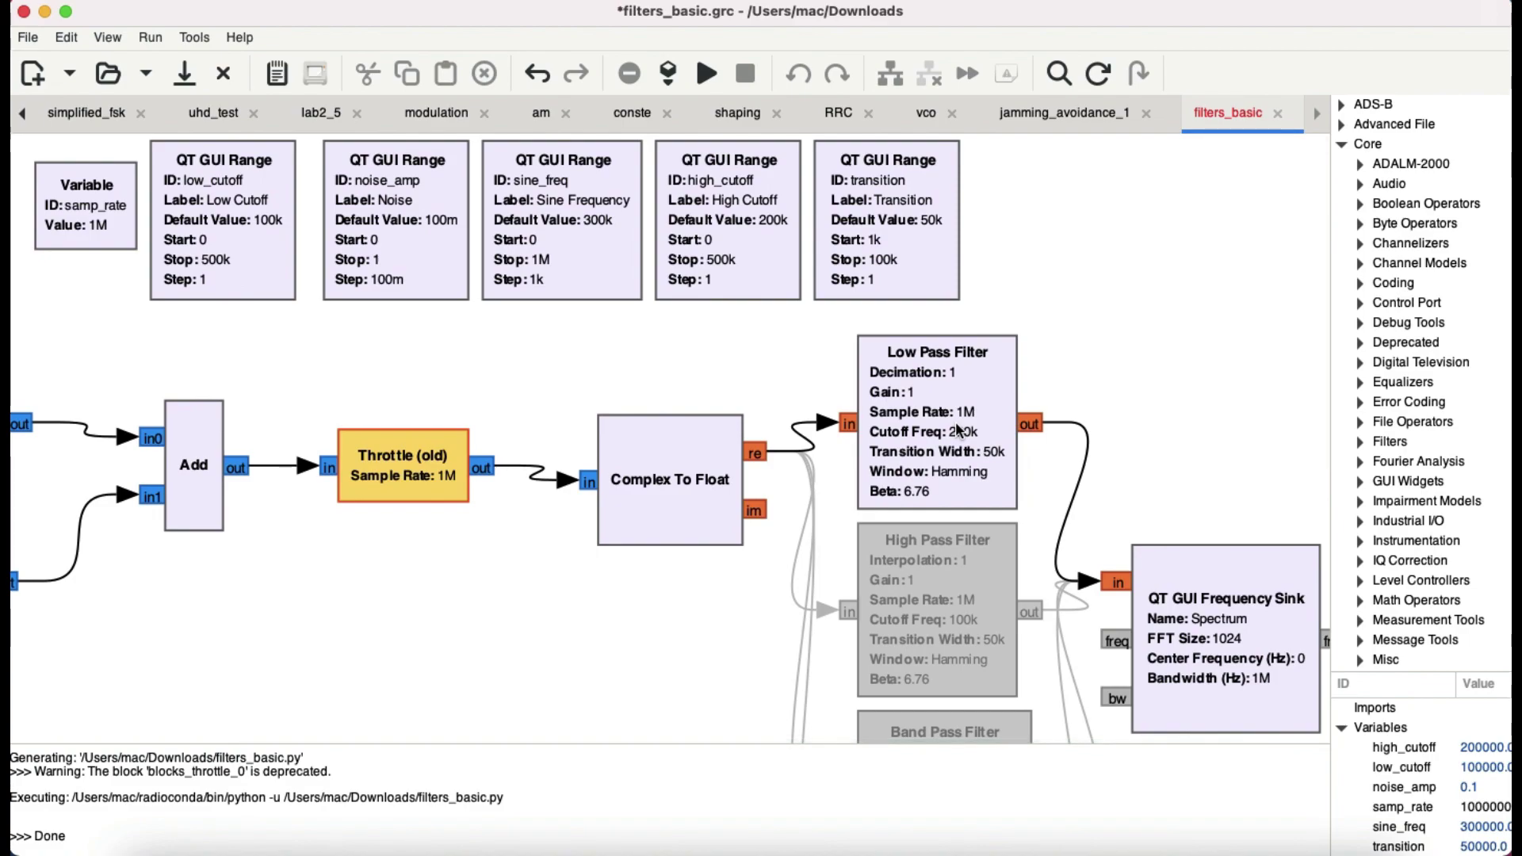
pyautogui.scroll(-5, 957, 430)
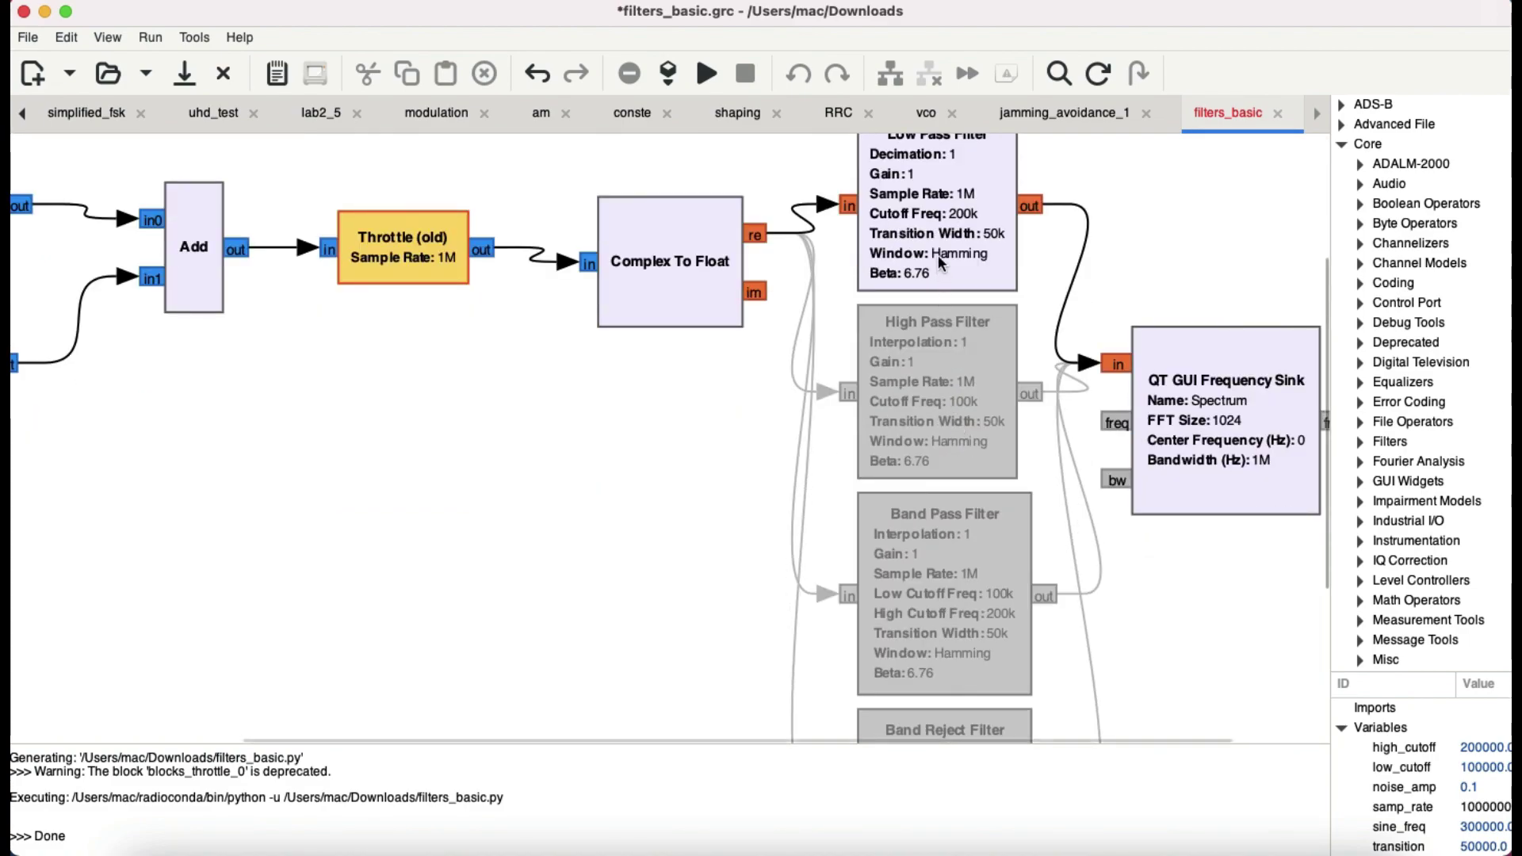
pyautogui.scroll(-6, 954, 498)
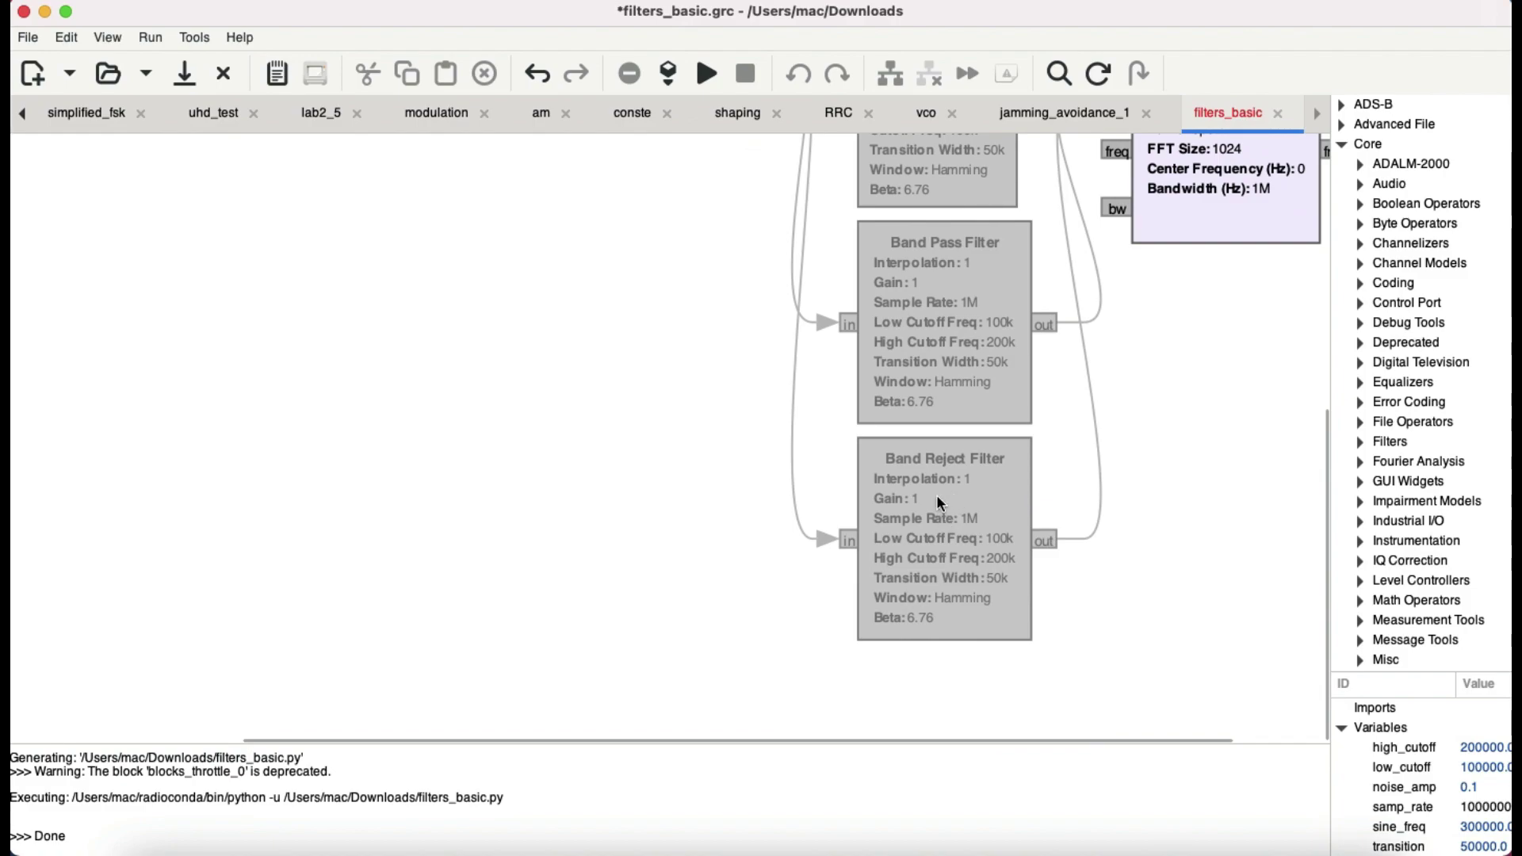
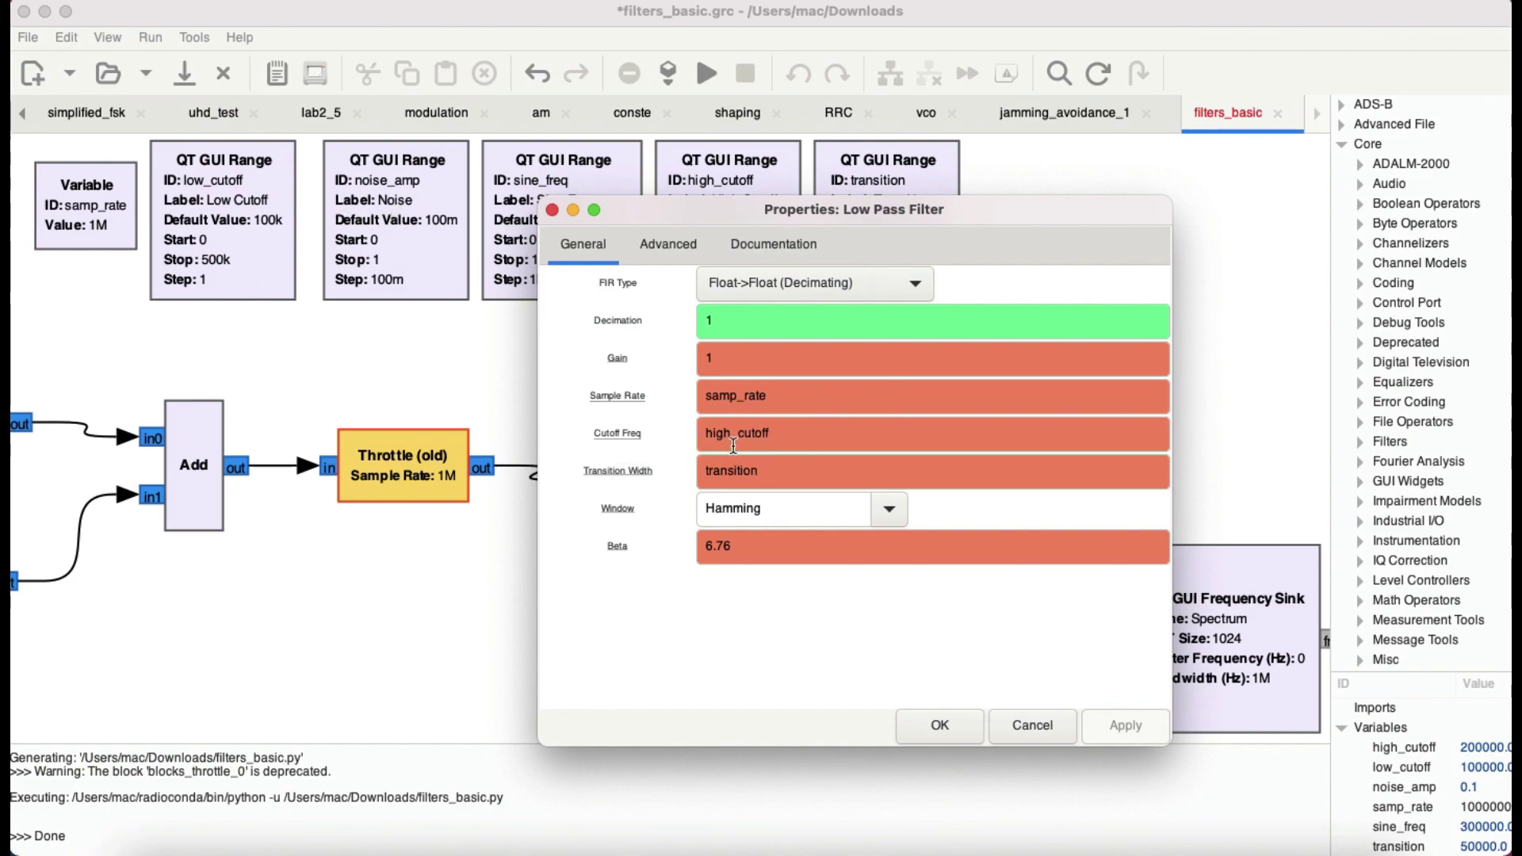
pyautogui.click(699, 198)
pyautogui.moveTo(752, 202); pyautogui.dragTo(594, 286)
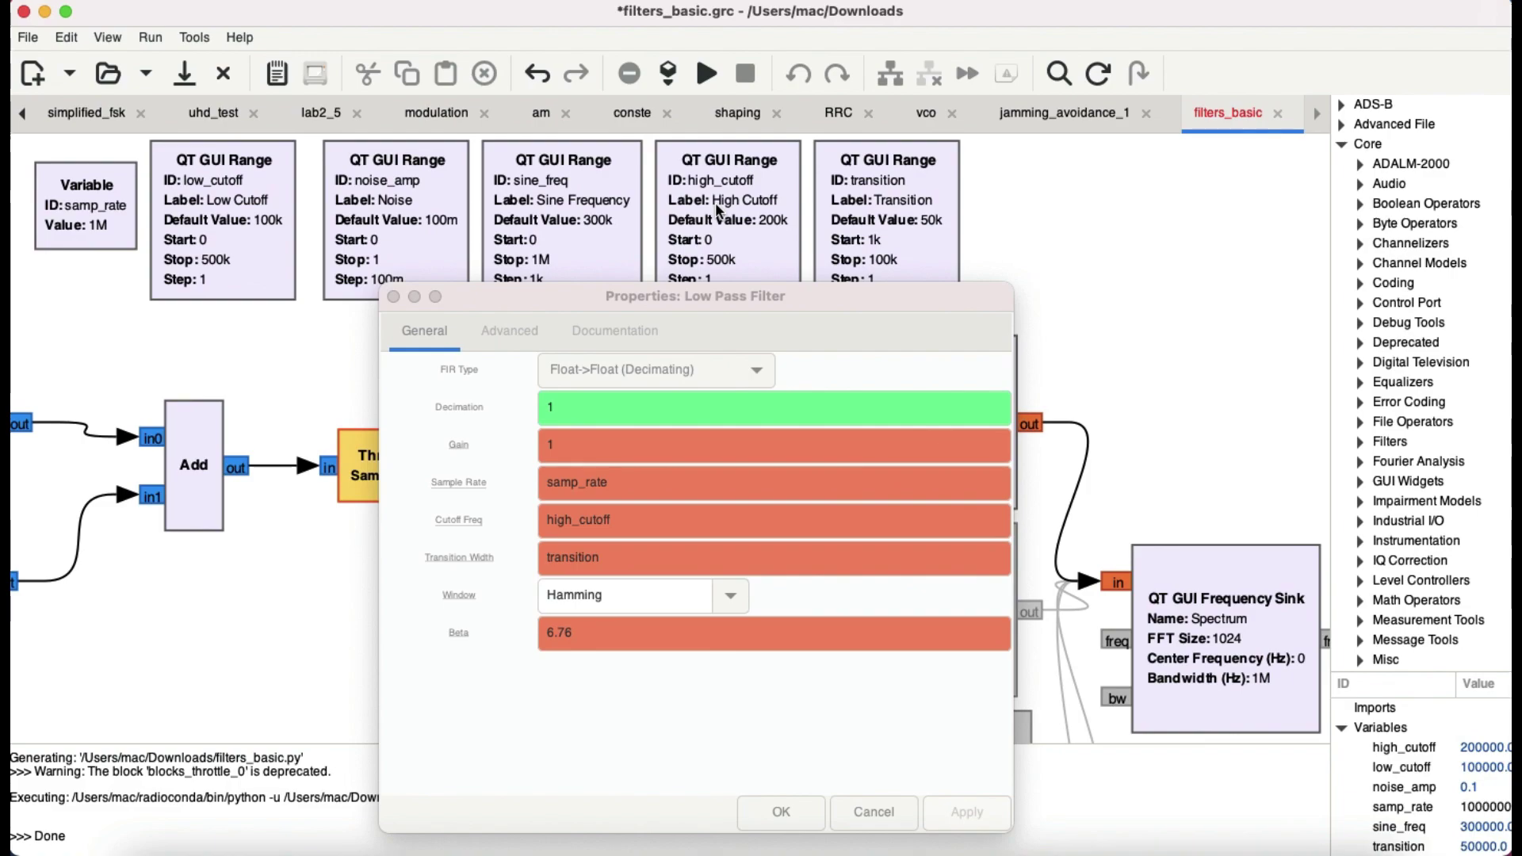
pyautogui.click(783, 811)
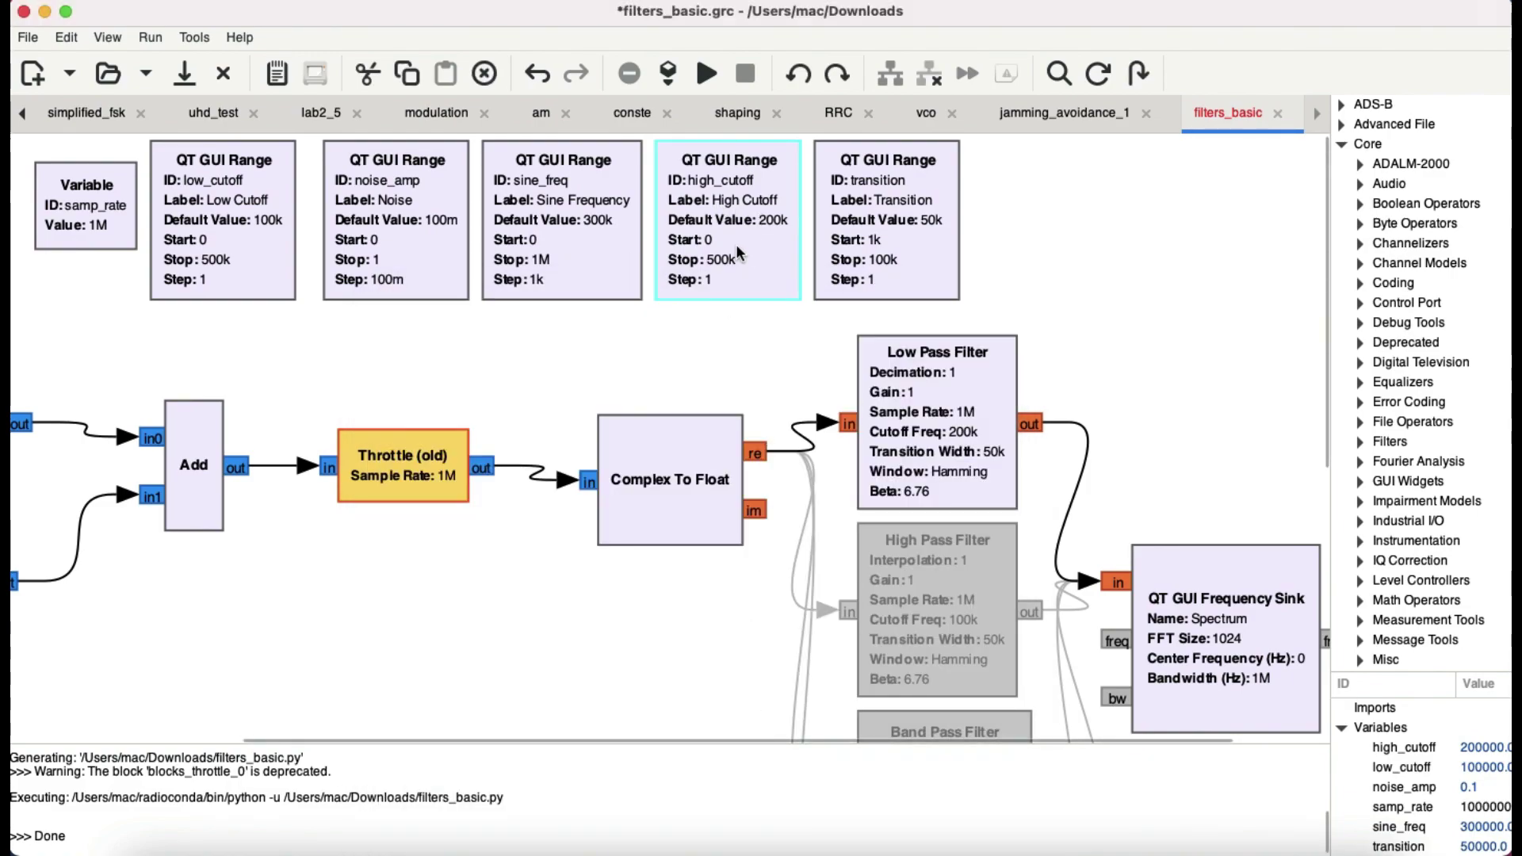
# Examine the high_cutoff range's properties and compare them with the low pass response diagram in Chrome.
pyautogui.doubleClick(736, 243)
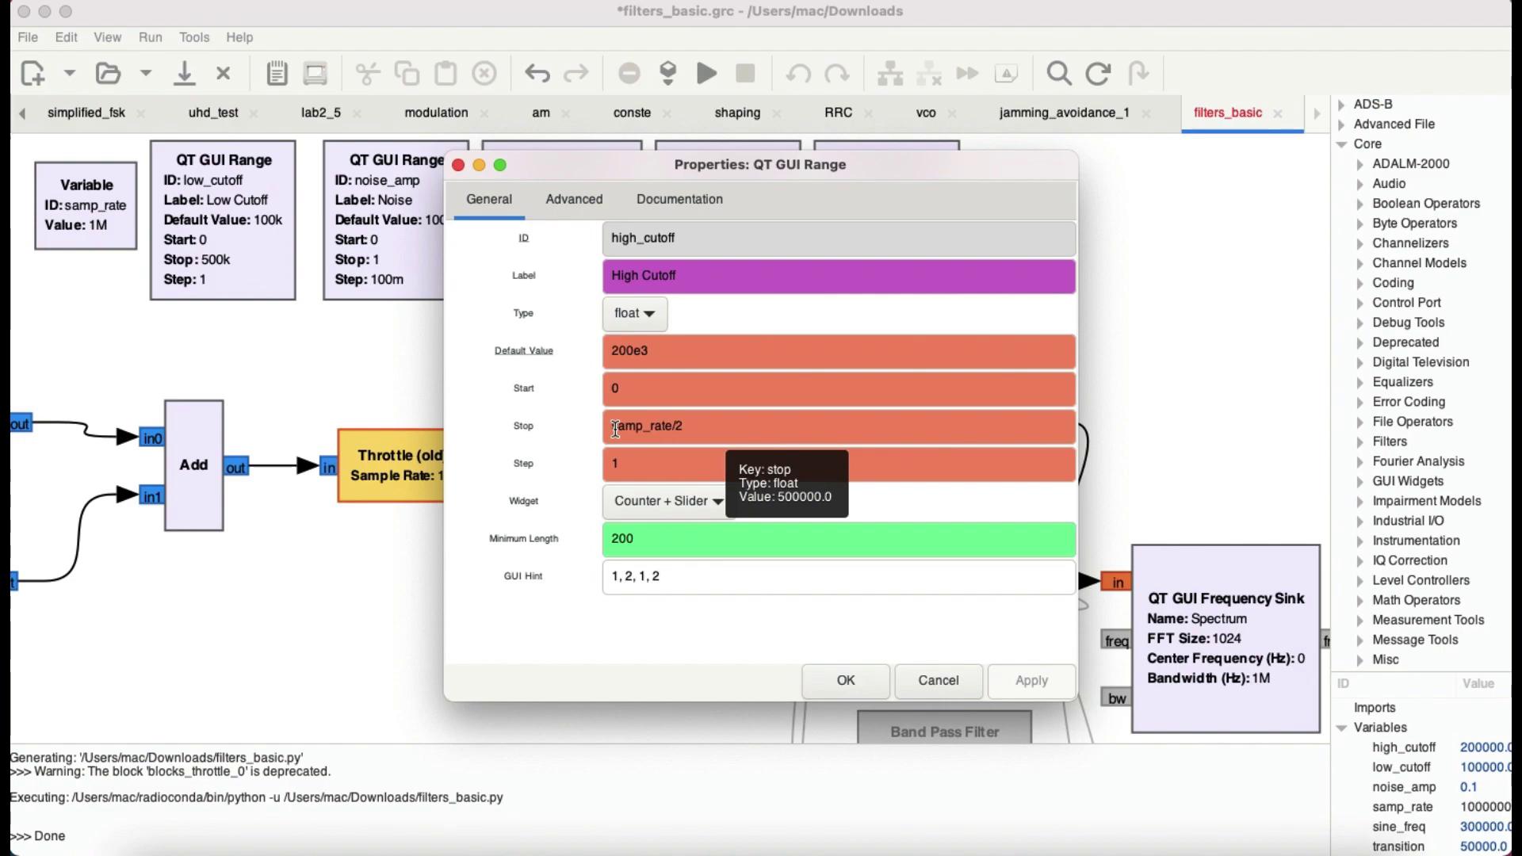
pyautogui.click(838, 681)
pyautogui.press('super+Tab')
pyautogui.press('super+Tab')
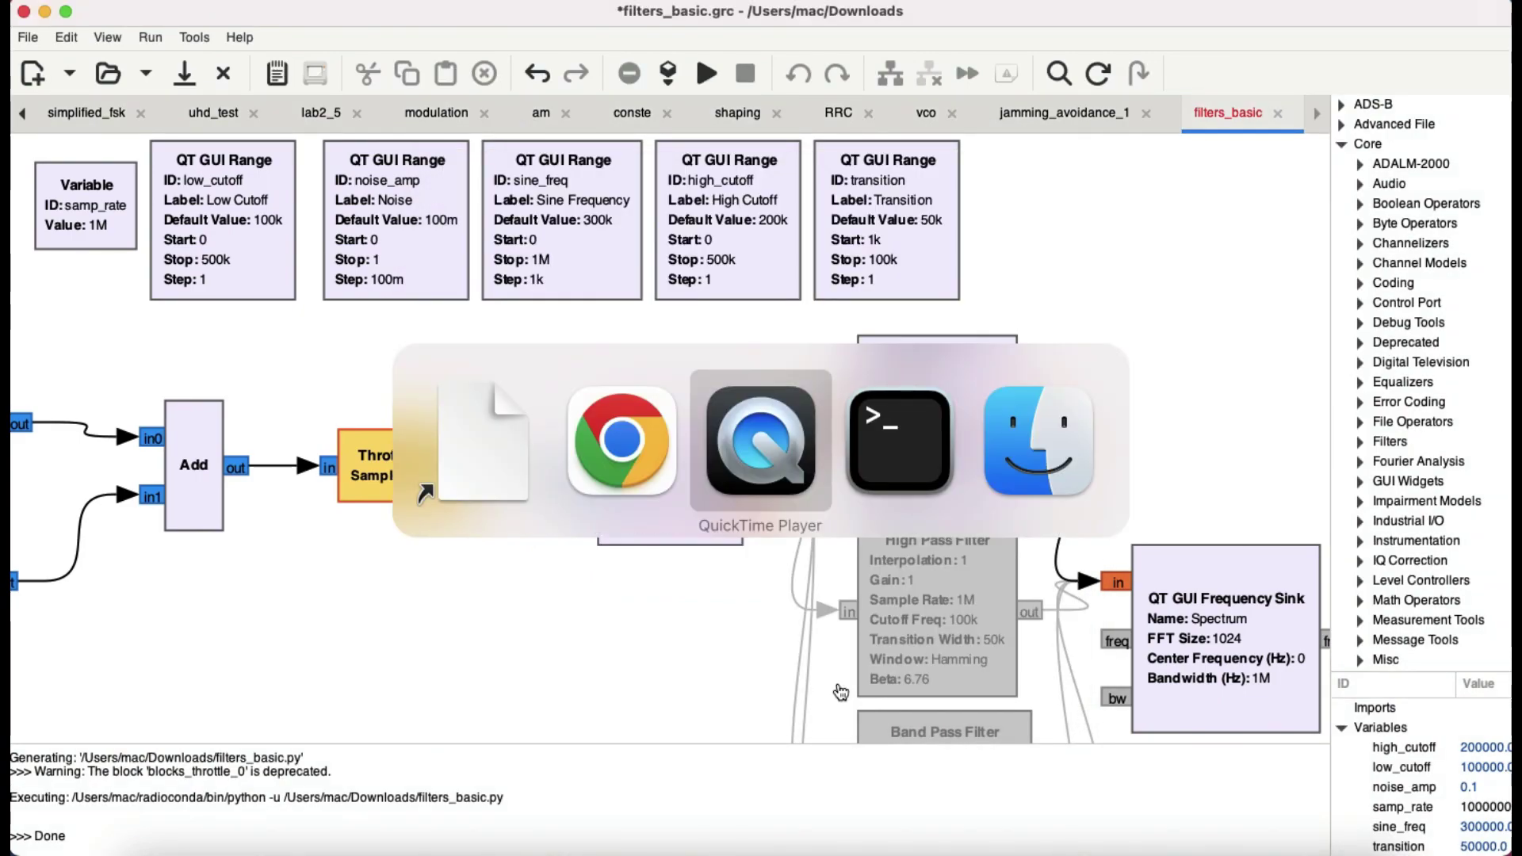
pyautogui.press('super+Tab')
pyautogui.press('super+Tab')
pyautogui.press('super+Tab')
pyautogui.press('super+Tab')
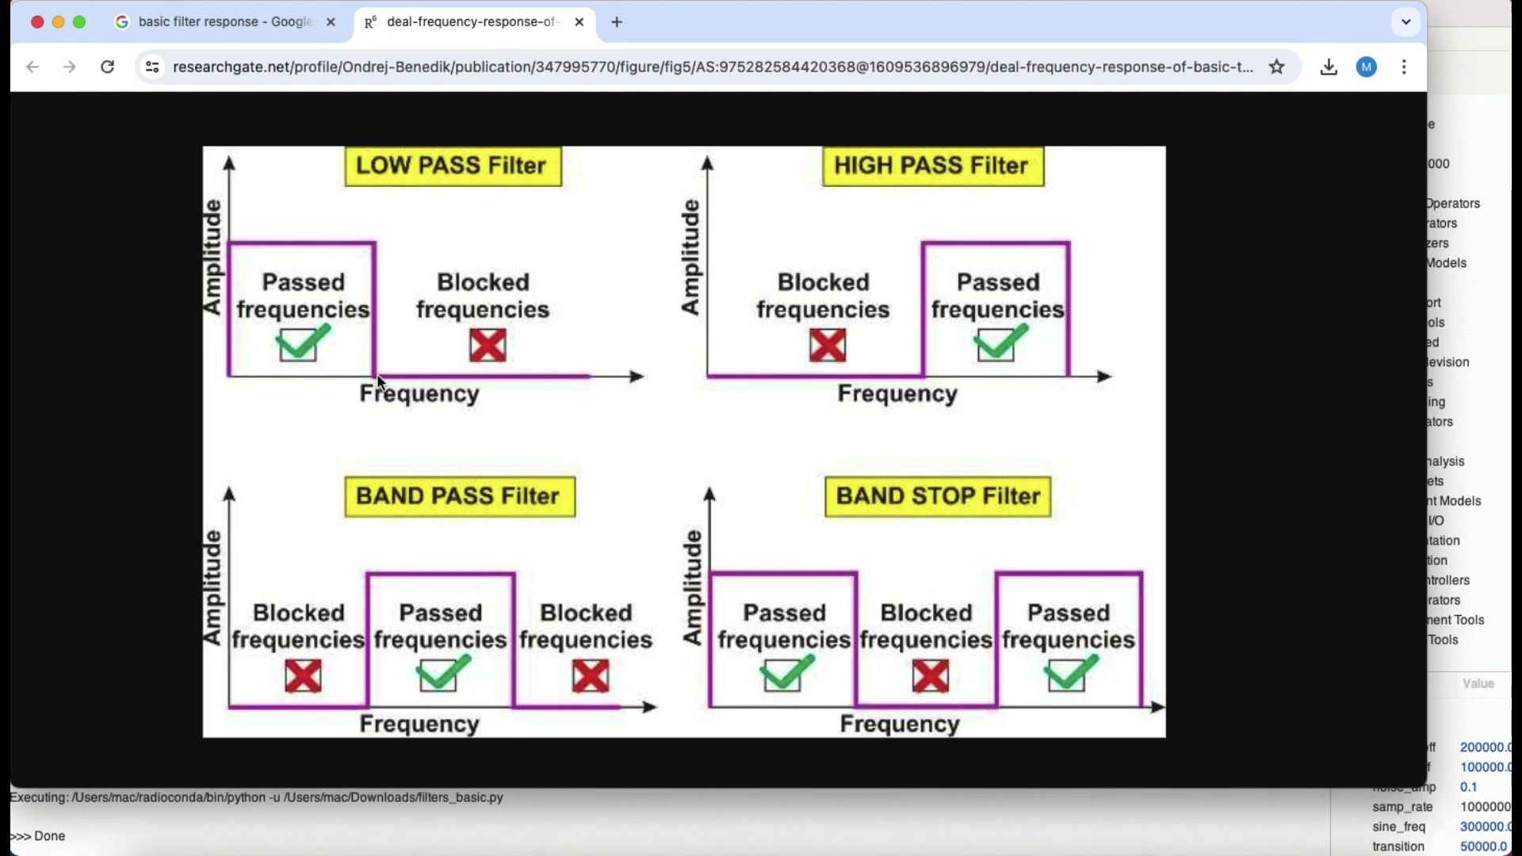
pyautogui.press('super+Tab')
pyautogui.doubleClick(733, 206)
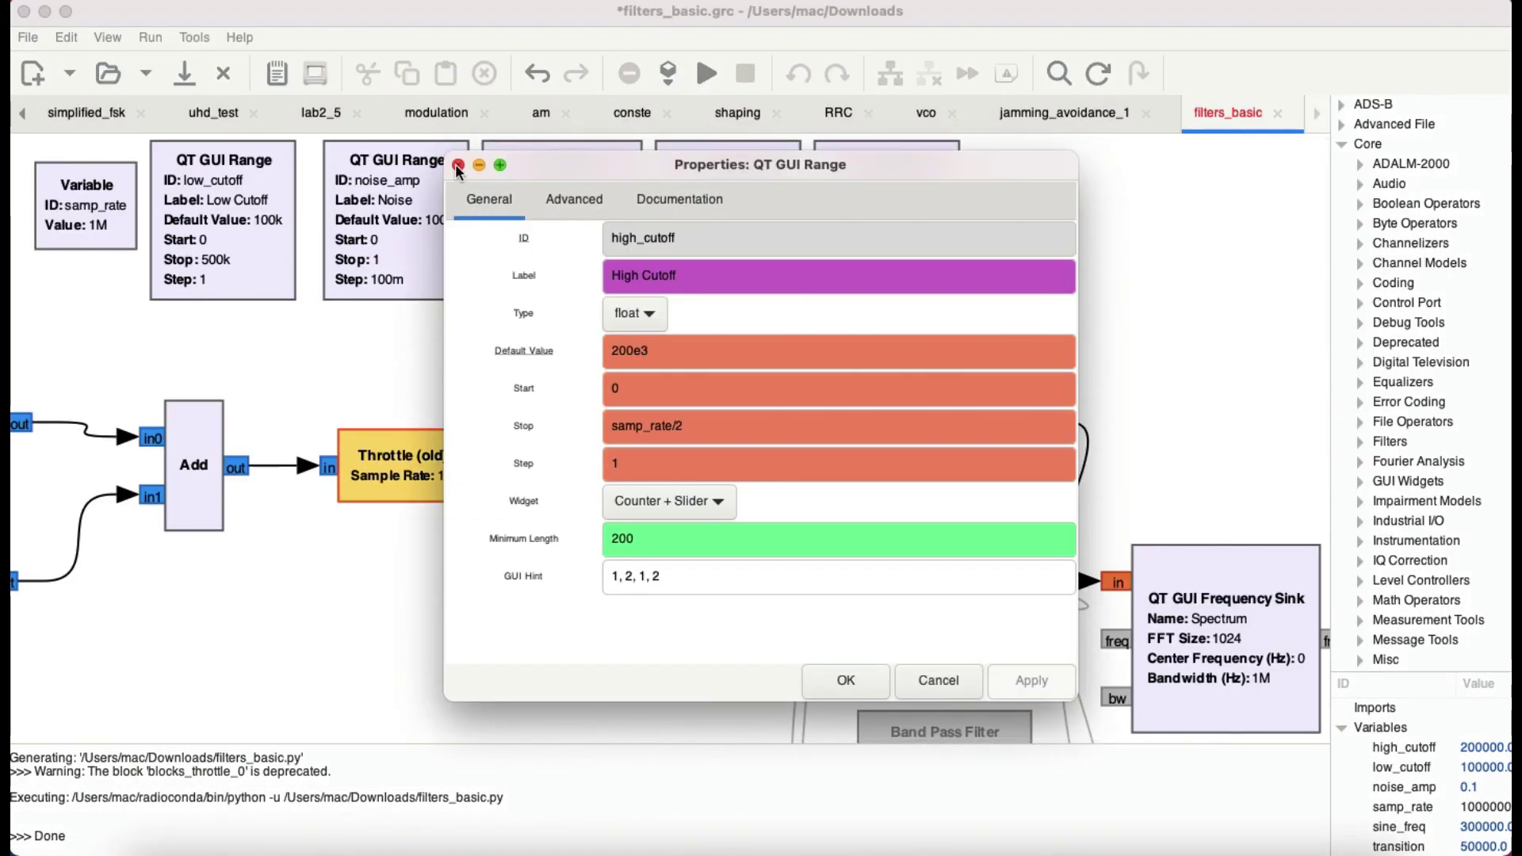
pyautogui.click(456, 165)
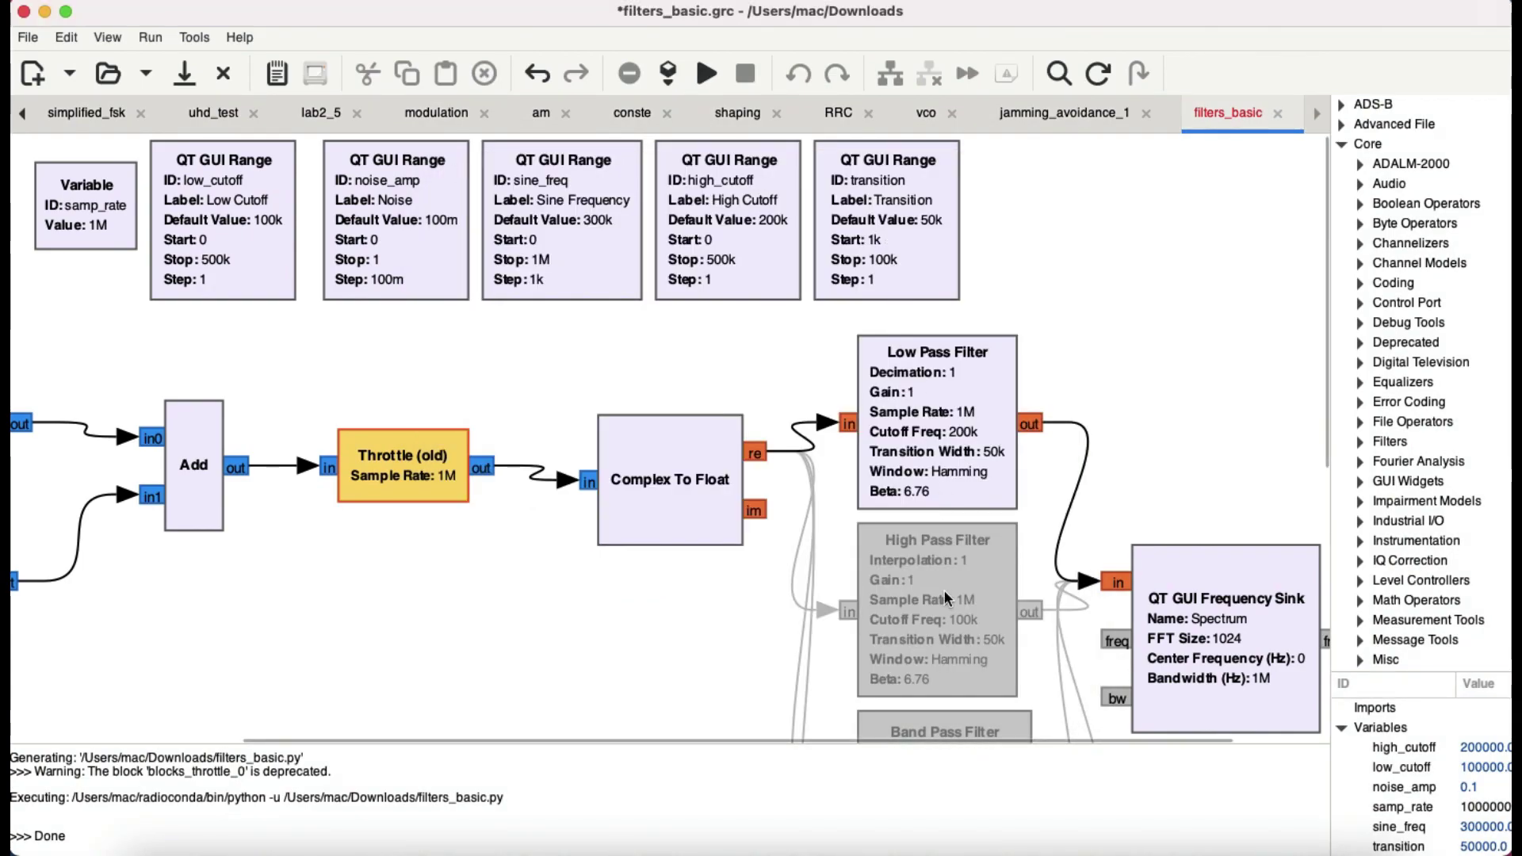
# Disable the Low Pass Filter block and enable the High Pass Filter block.
pyautogui.click(943, 420)
pyautogui.press('d')
pyautogui.click(959, 615)
pyautogui.press('e')
# Examine the High Pass Filter's properties, including the variables used for its cutoff frequency and transition width.
pyautogui.doubleClick(959, 615)
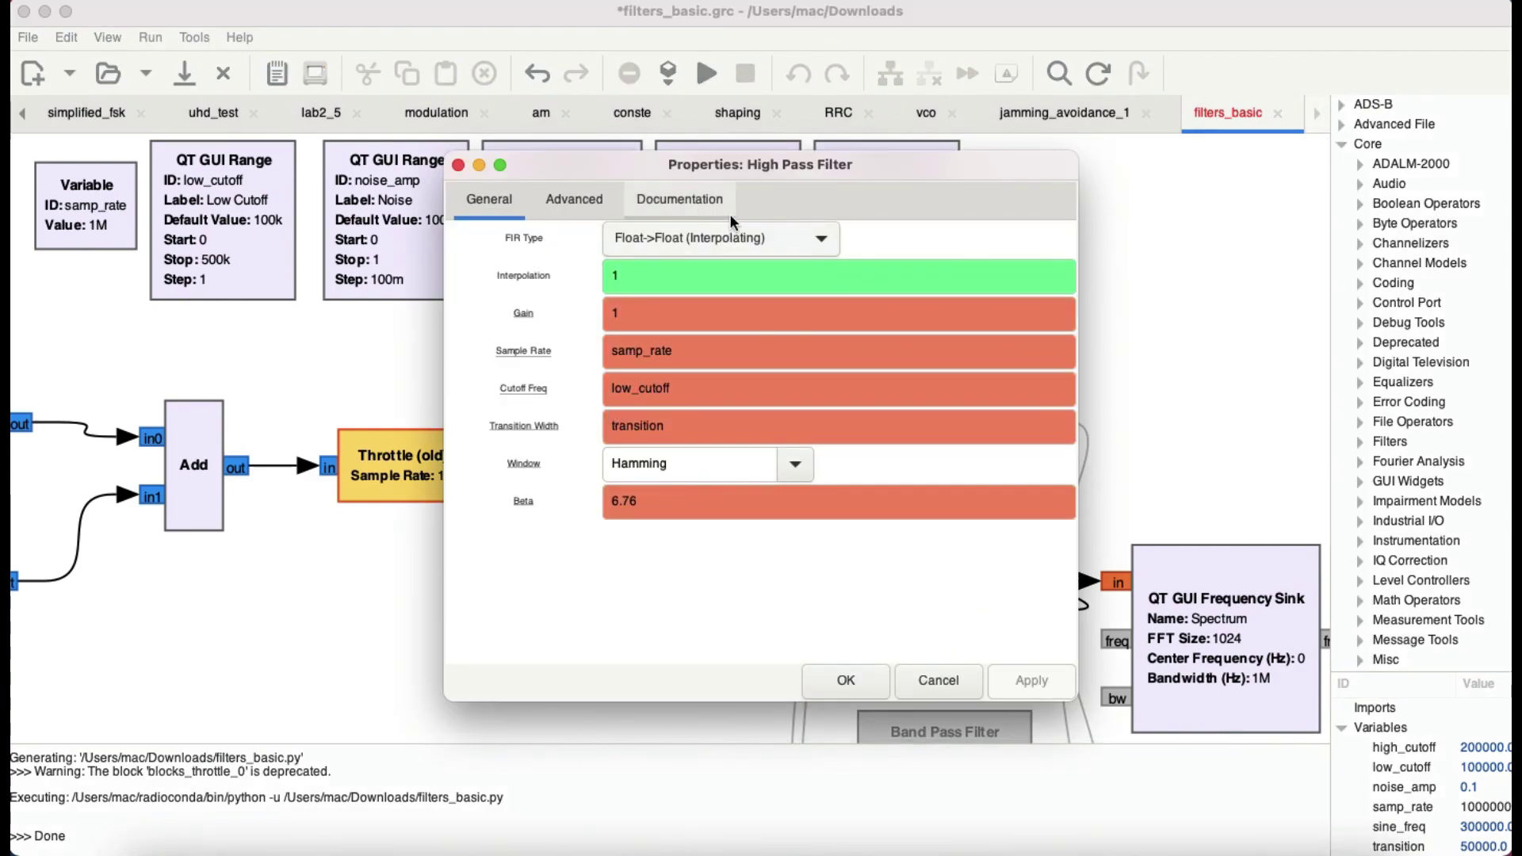
pyautogui.moveTo(734, 167); pyautogui.dragTo(1015, 443)
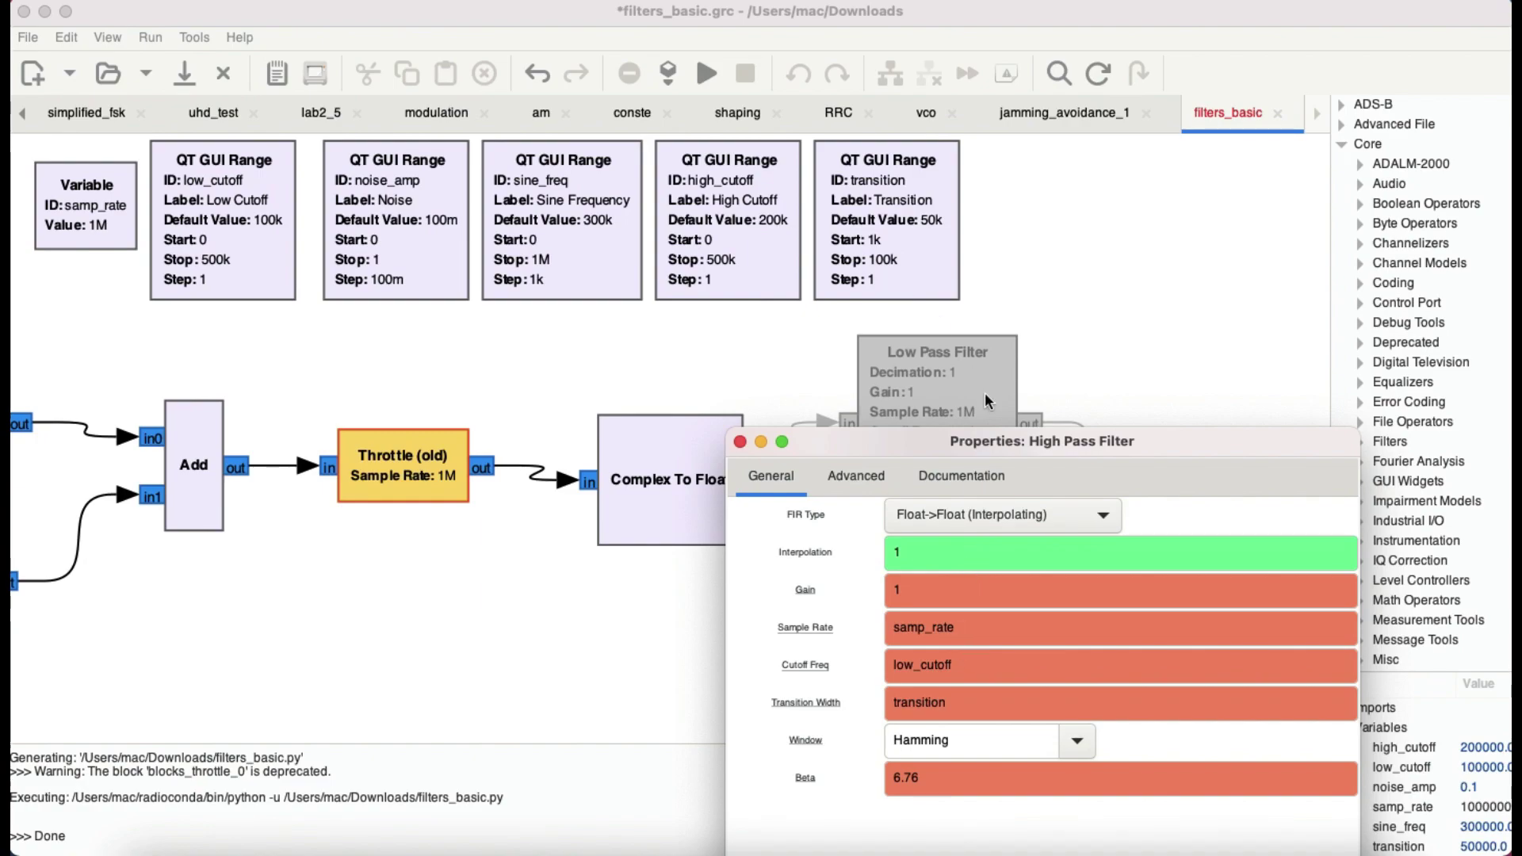
pyautogui.click(264, 213)
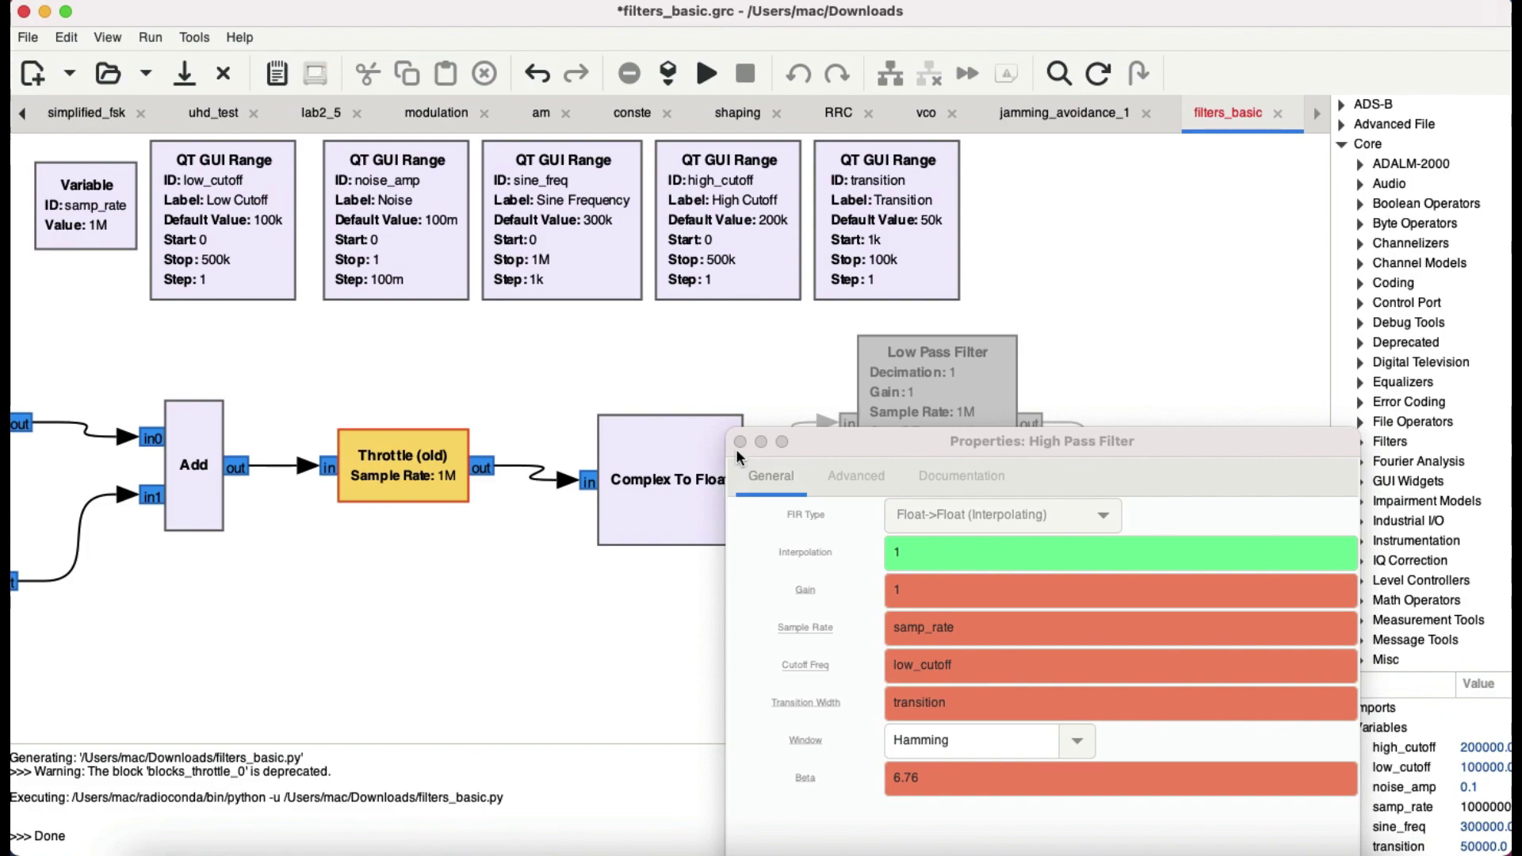
pyautogui.moveTo(969, 439); pyautogui.dragTo(919, 206)
pyautogui.click(1083, 723)
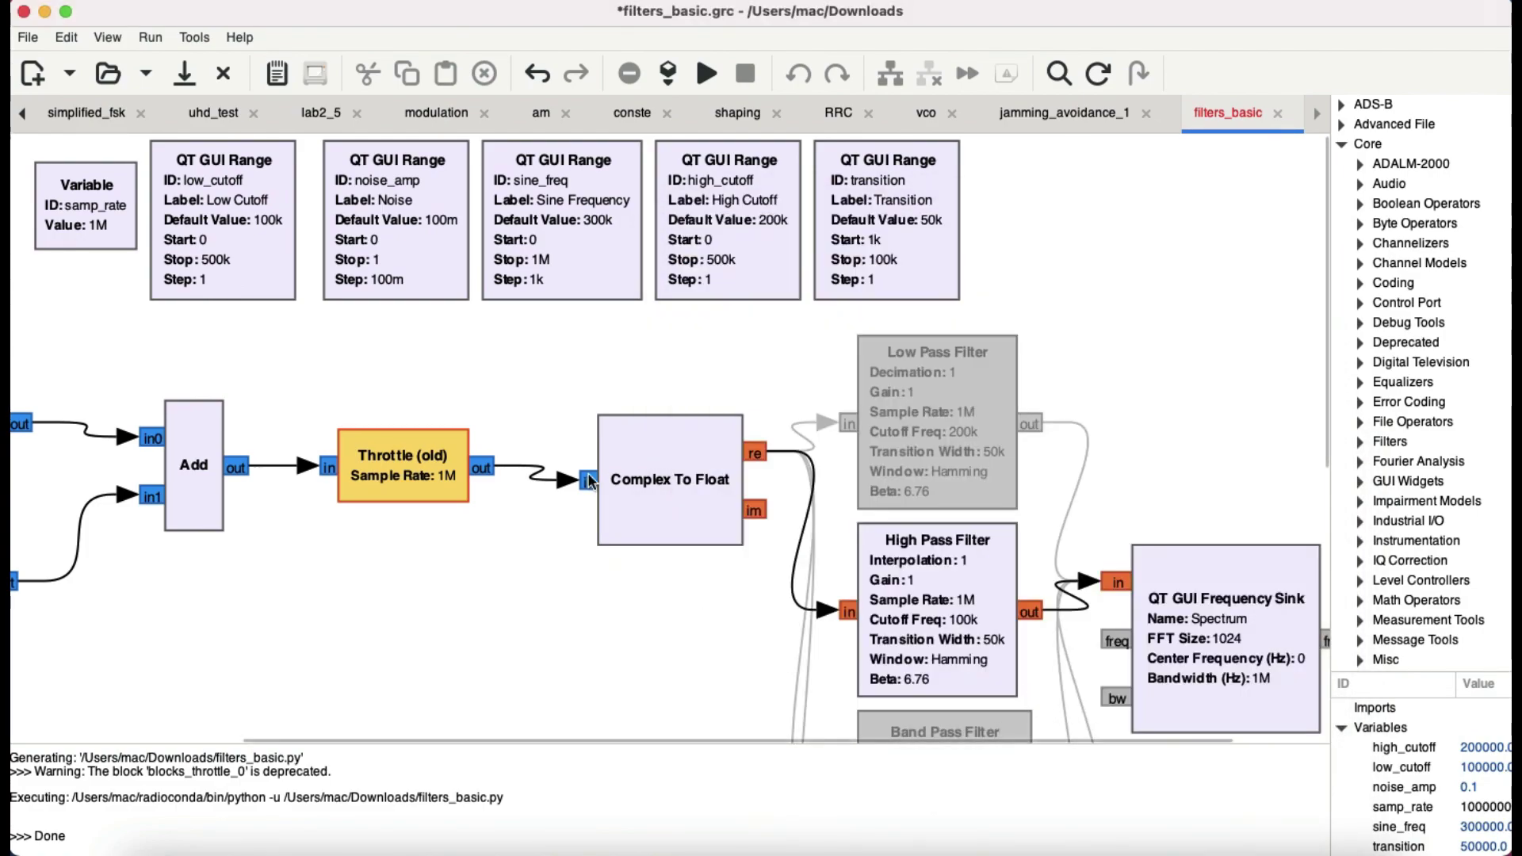
# Examine the low_cutoff range's default, start and stop values and close its properties.
pyautogui.doubleClick(238, 216)
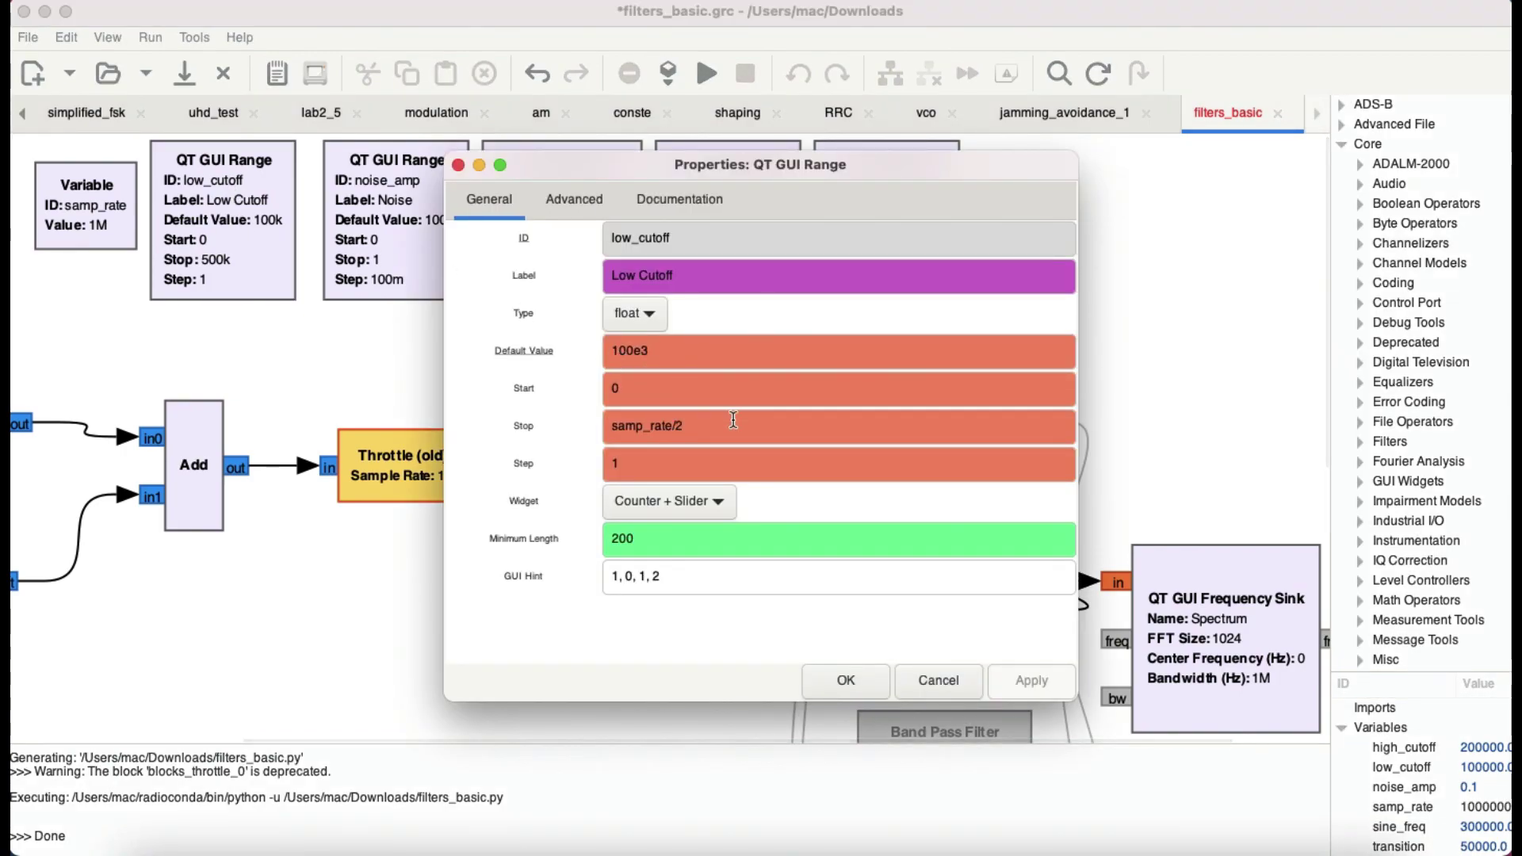
pyautogui.moveTo(650, 363)
pyautogui.moveTo(764, 167); pyautogui.dragTo(930, 271)
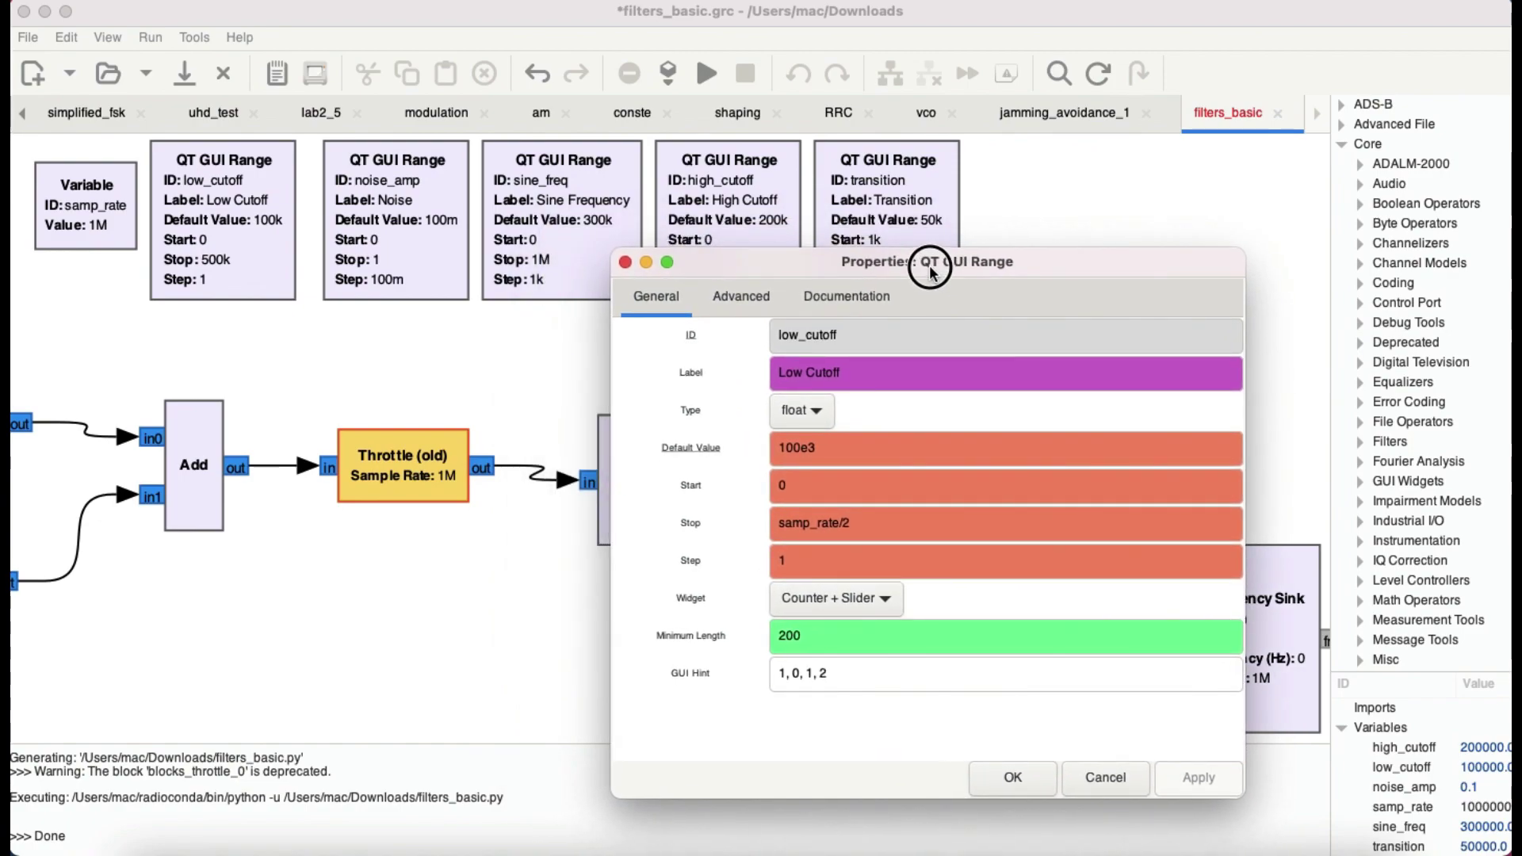
pyautogui.moveTo(828, 264); pyautogui.dragTo(761, 143)
pyautogui.moveTo(747, 318)
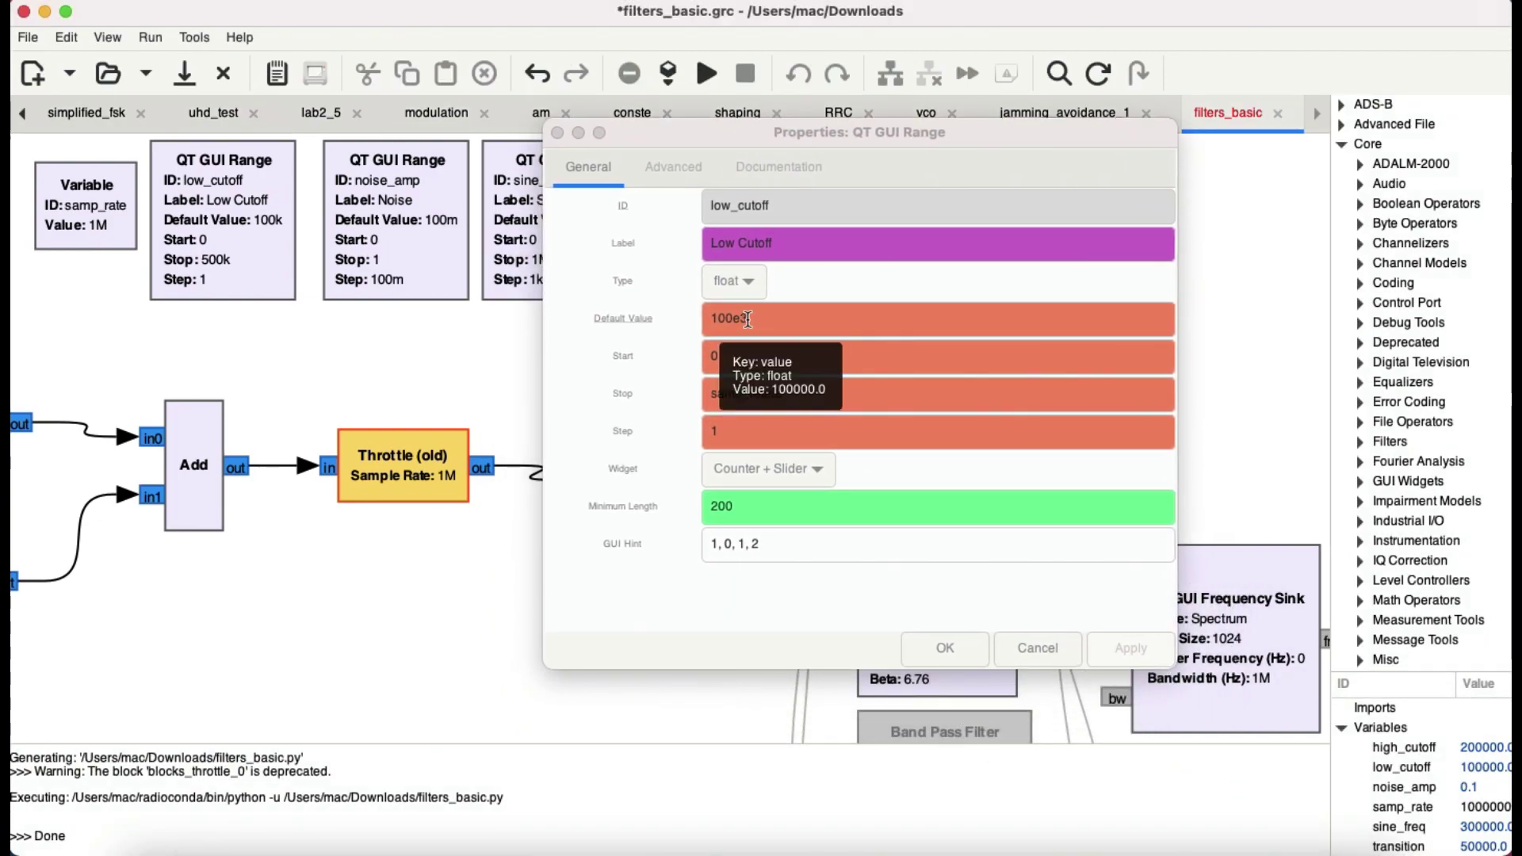
pyautogui.moveTo(787, 399)
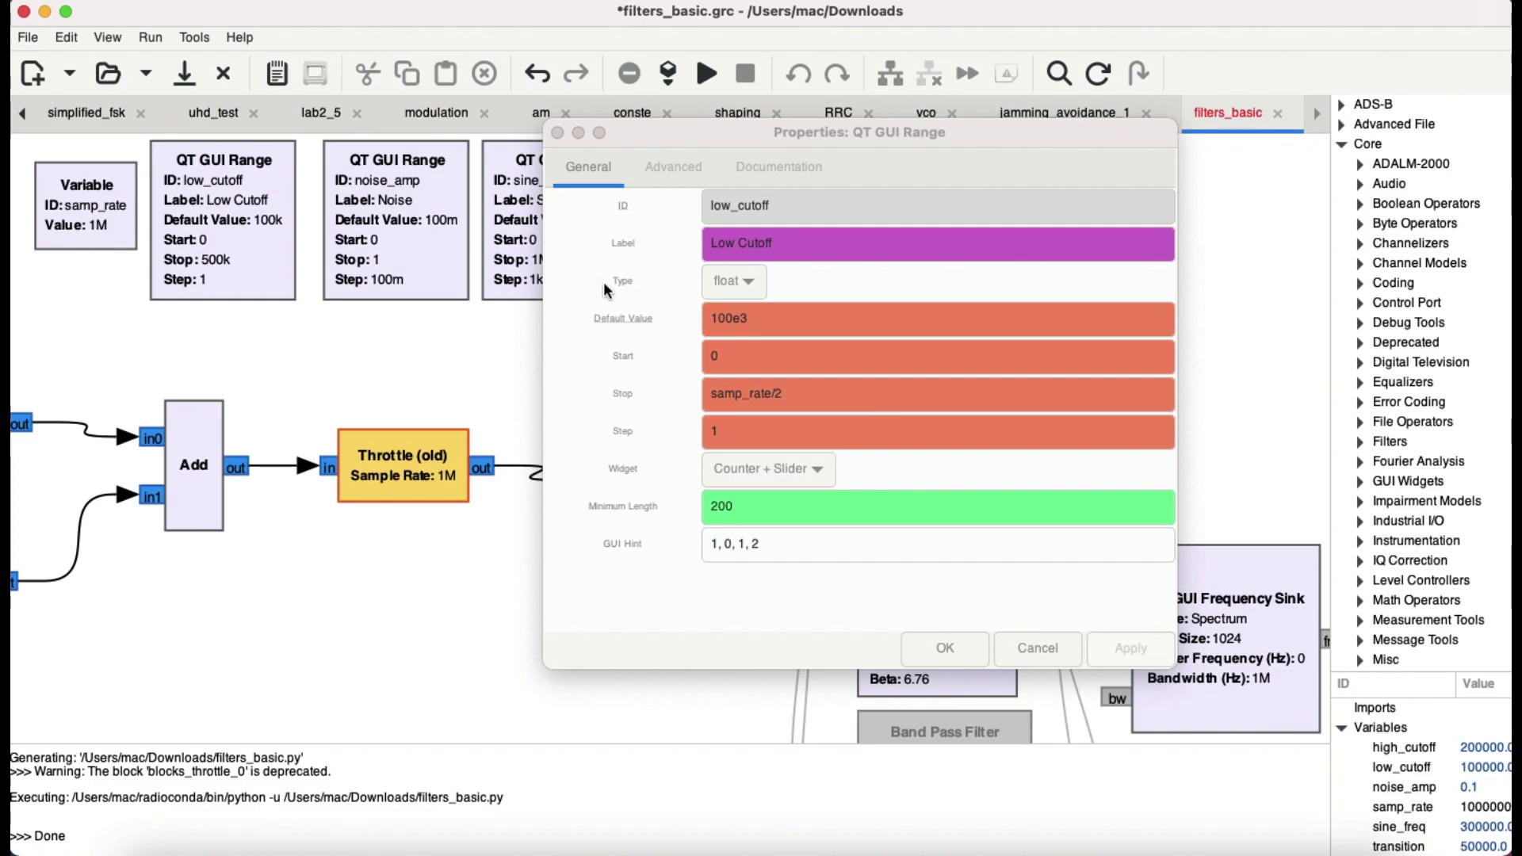
pyautogui.click(557, 133)
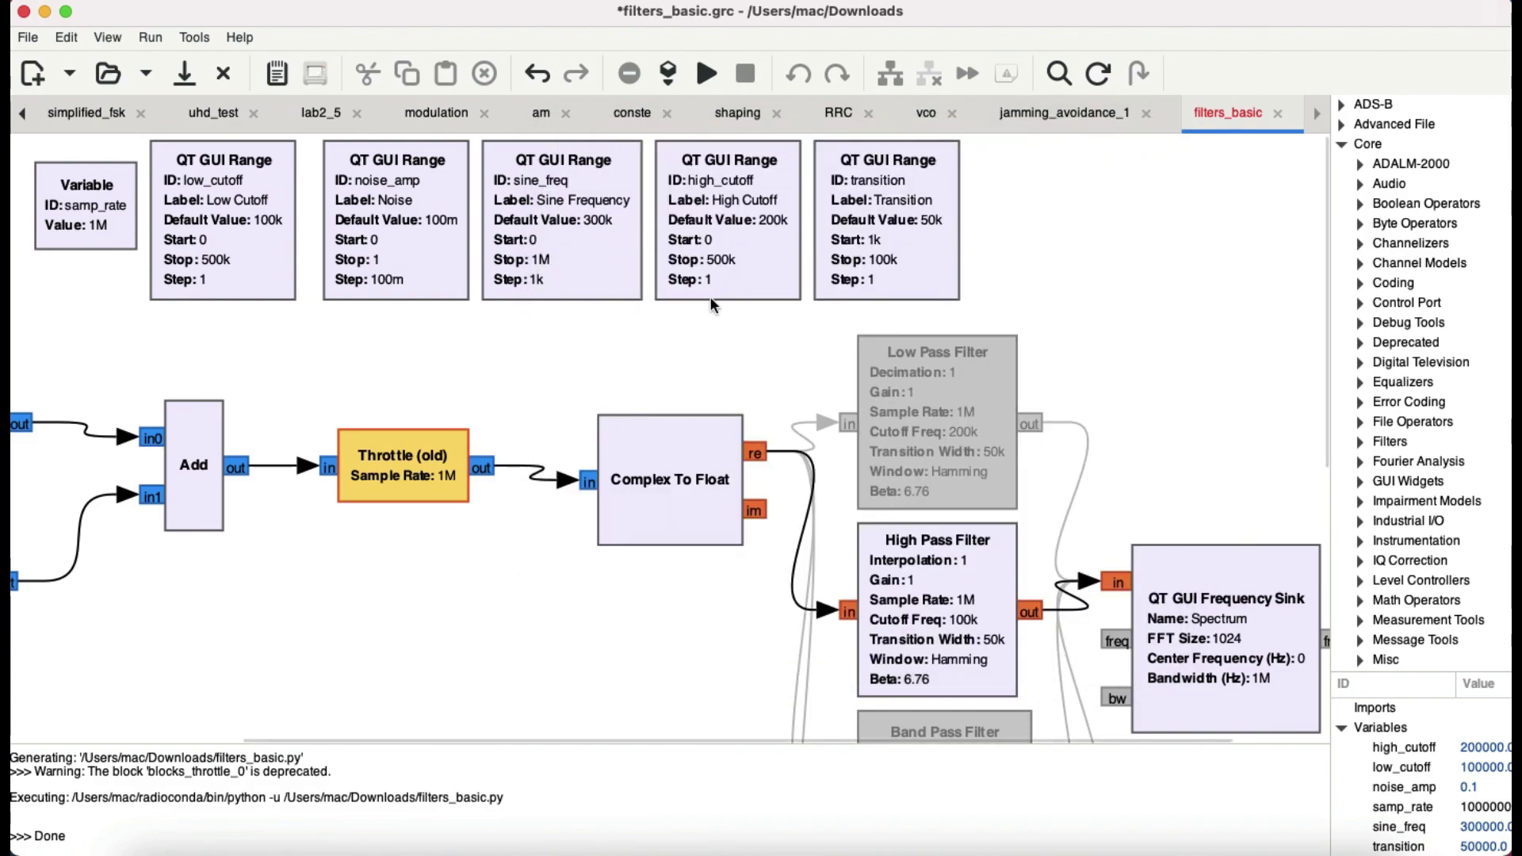
# Check the filter response diagrams in Chrome against the transition range's properties.
pyautogui.press('super+Tab')
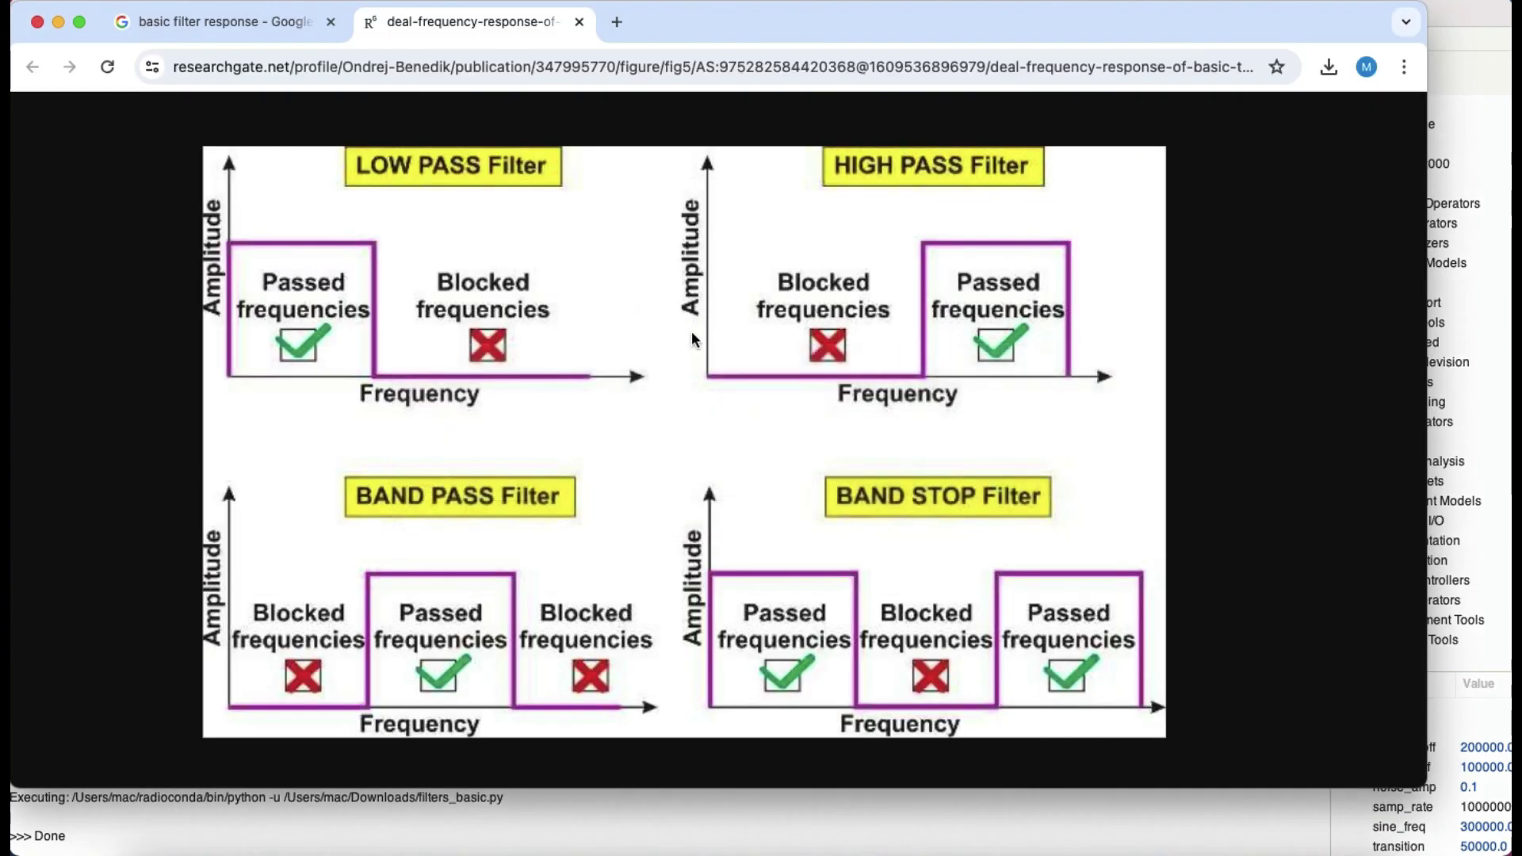
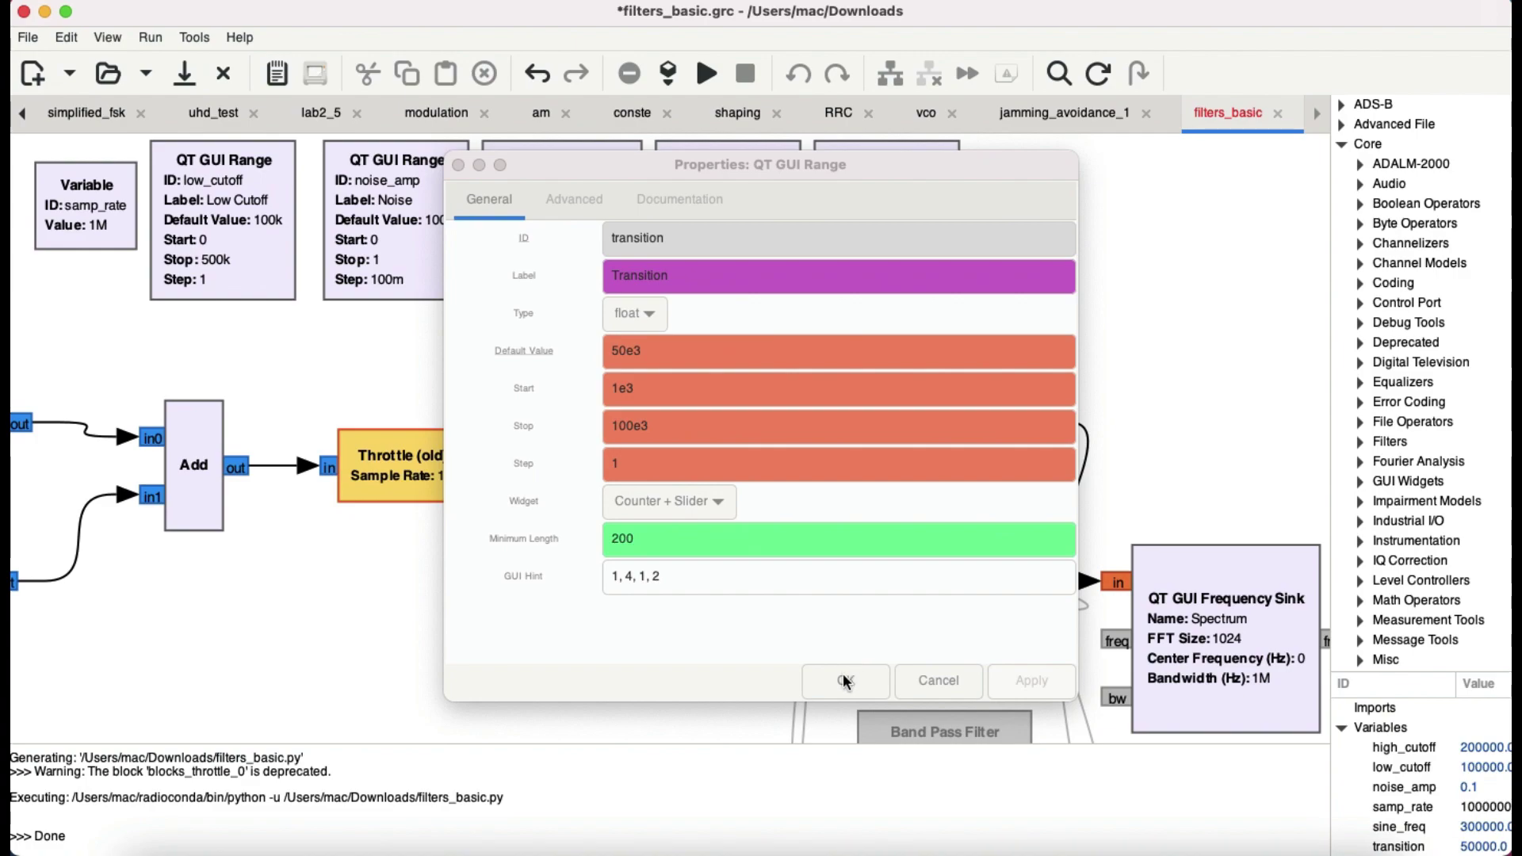
pyautogui.click(845, 680)
pyautogui.press('super+Tab')
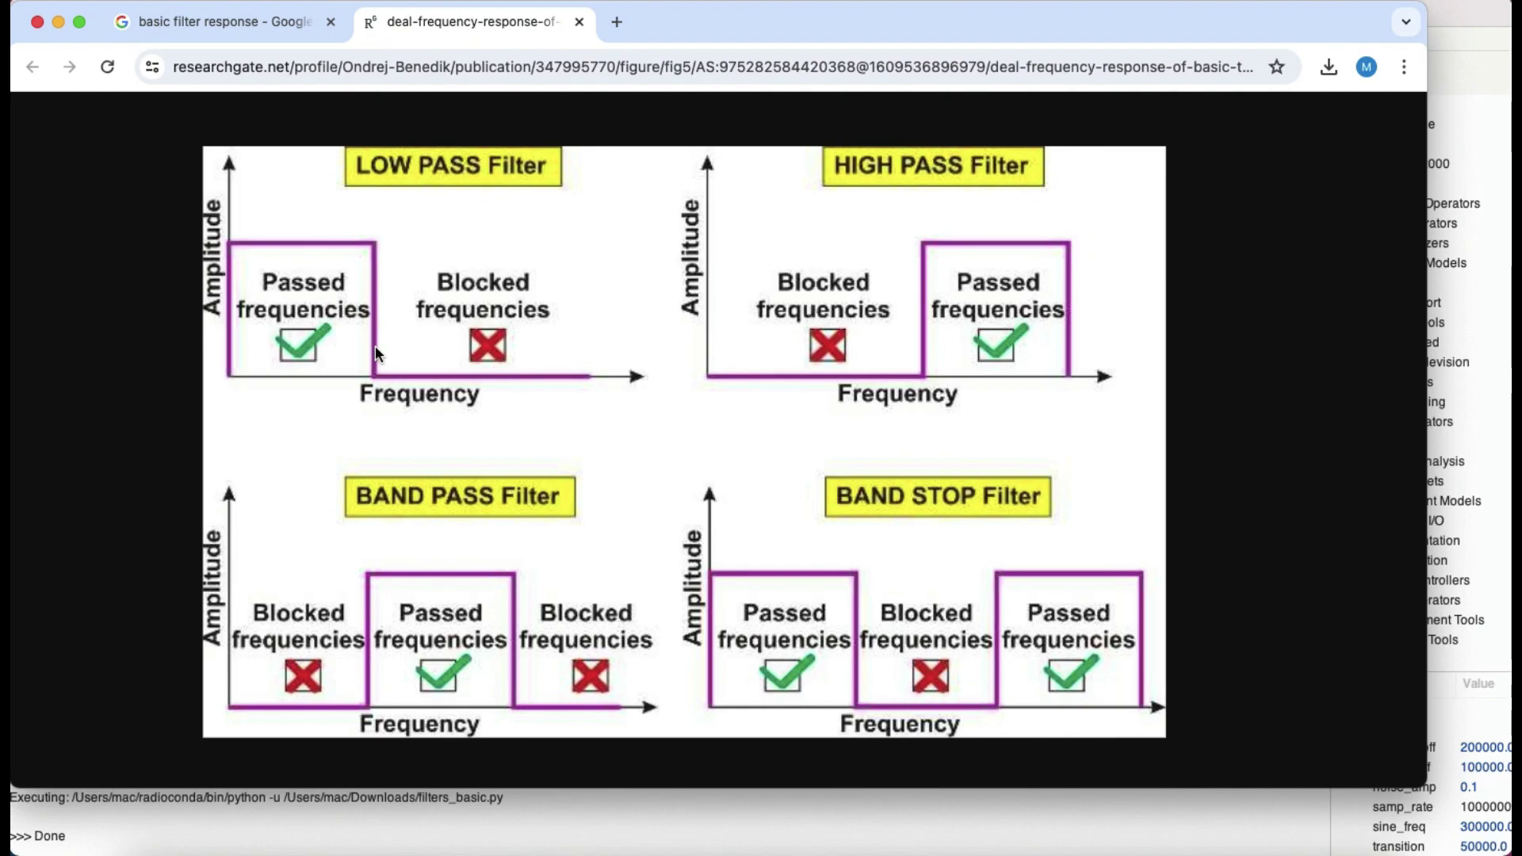
# Return to GNU Radio and examine the transition range's default, start and stop values, closing its properties when done.
pyautogui.press('super+Tab')
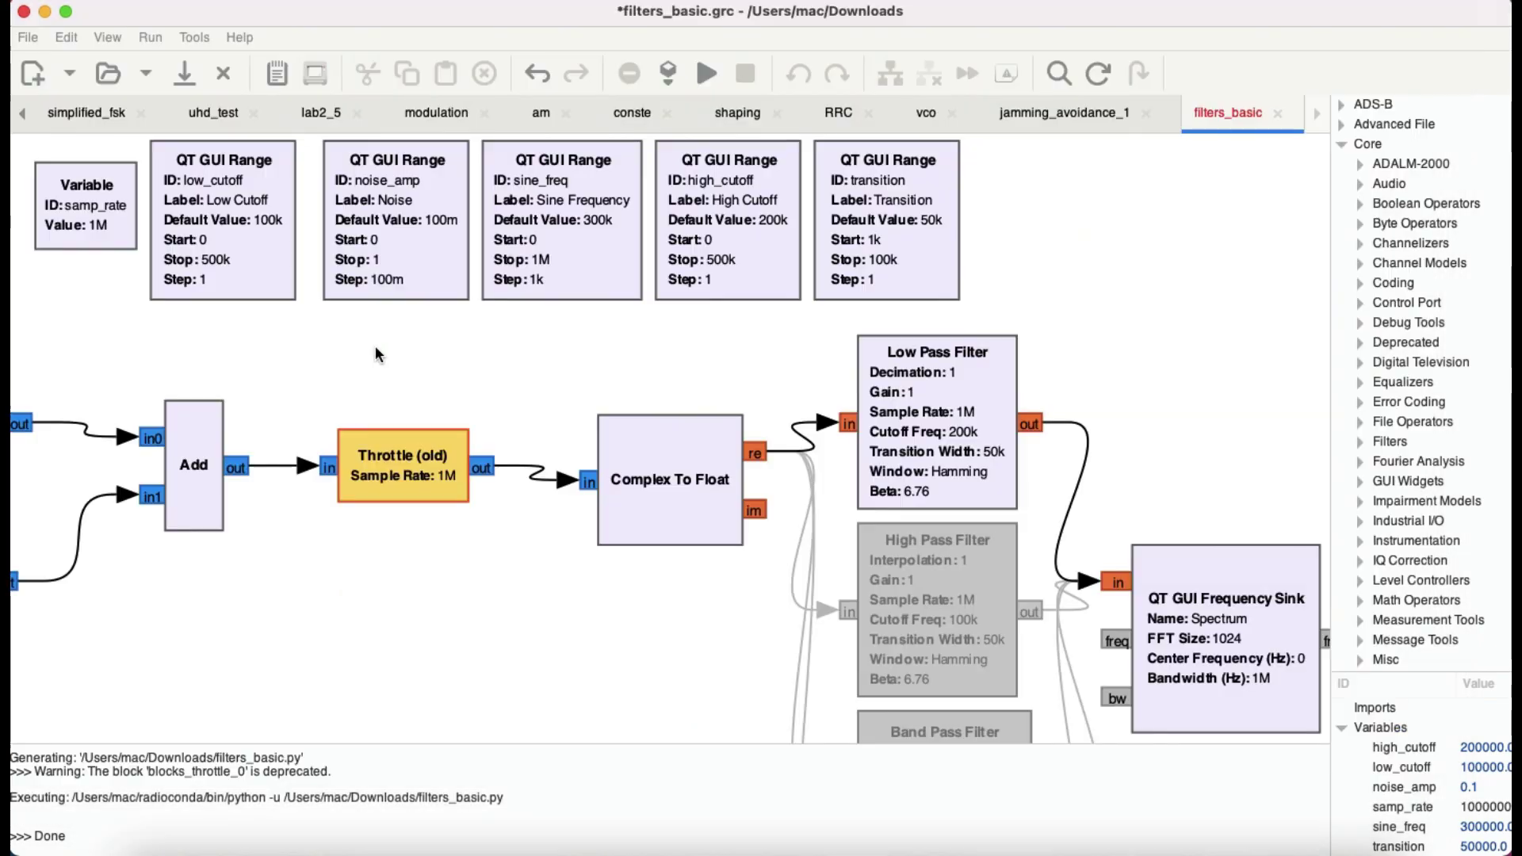
pyautogui.doubleClick(882, 226)
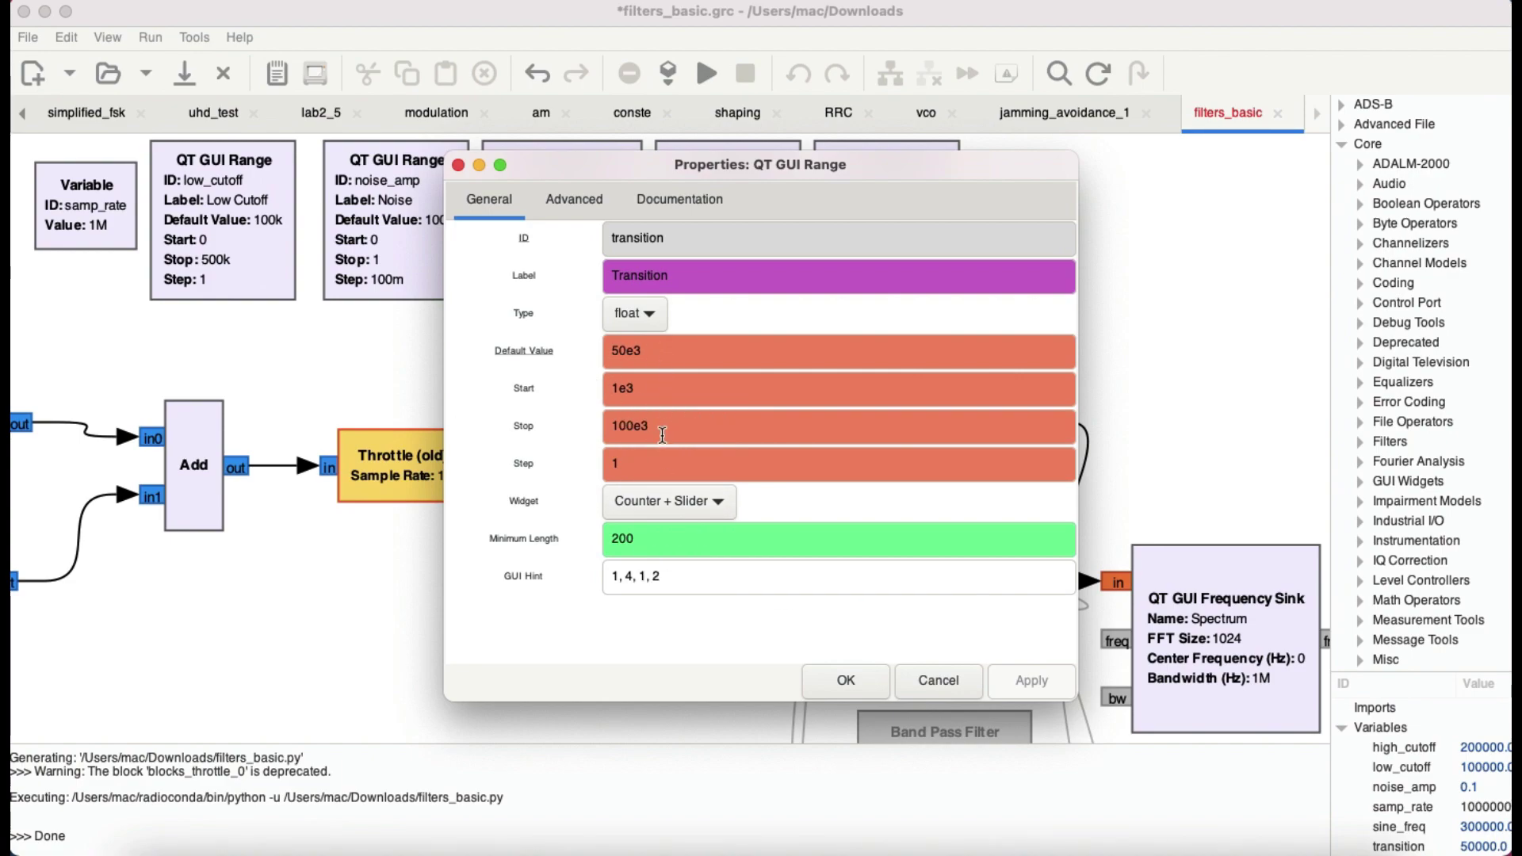
pyautogui.click(844, 679)
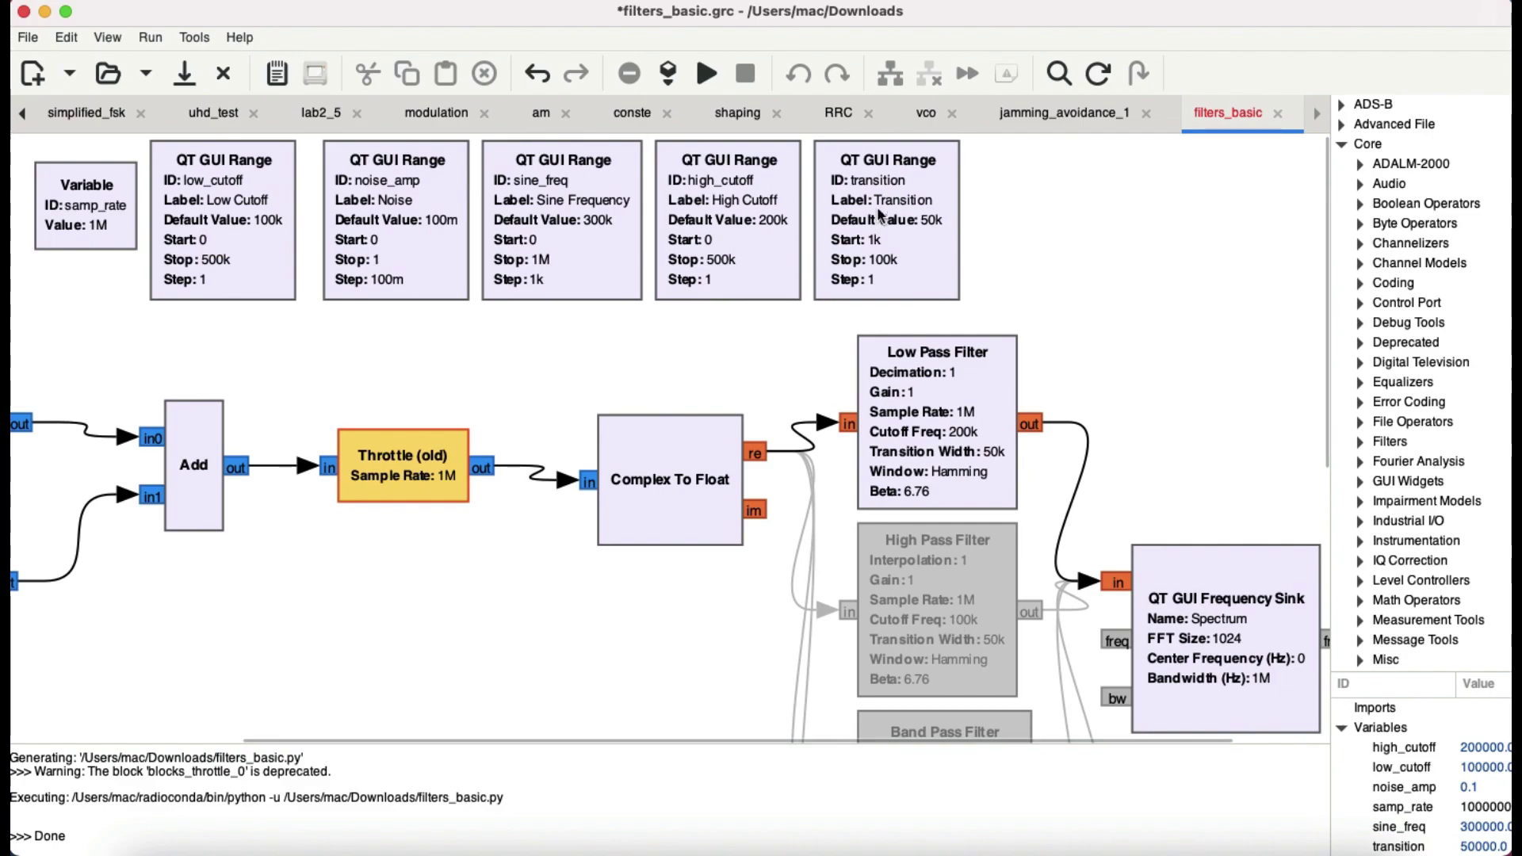
# Run the flowgraph with the Low Pass Filter enabled and reposition the Basic Filter Examples window over the canvas.
pyautogui.click(705, 74)
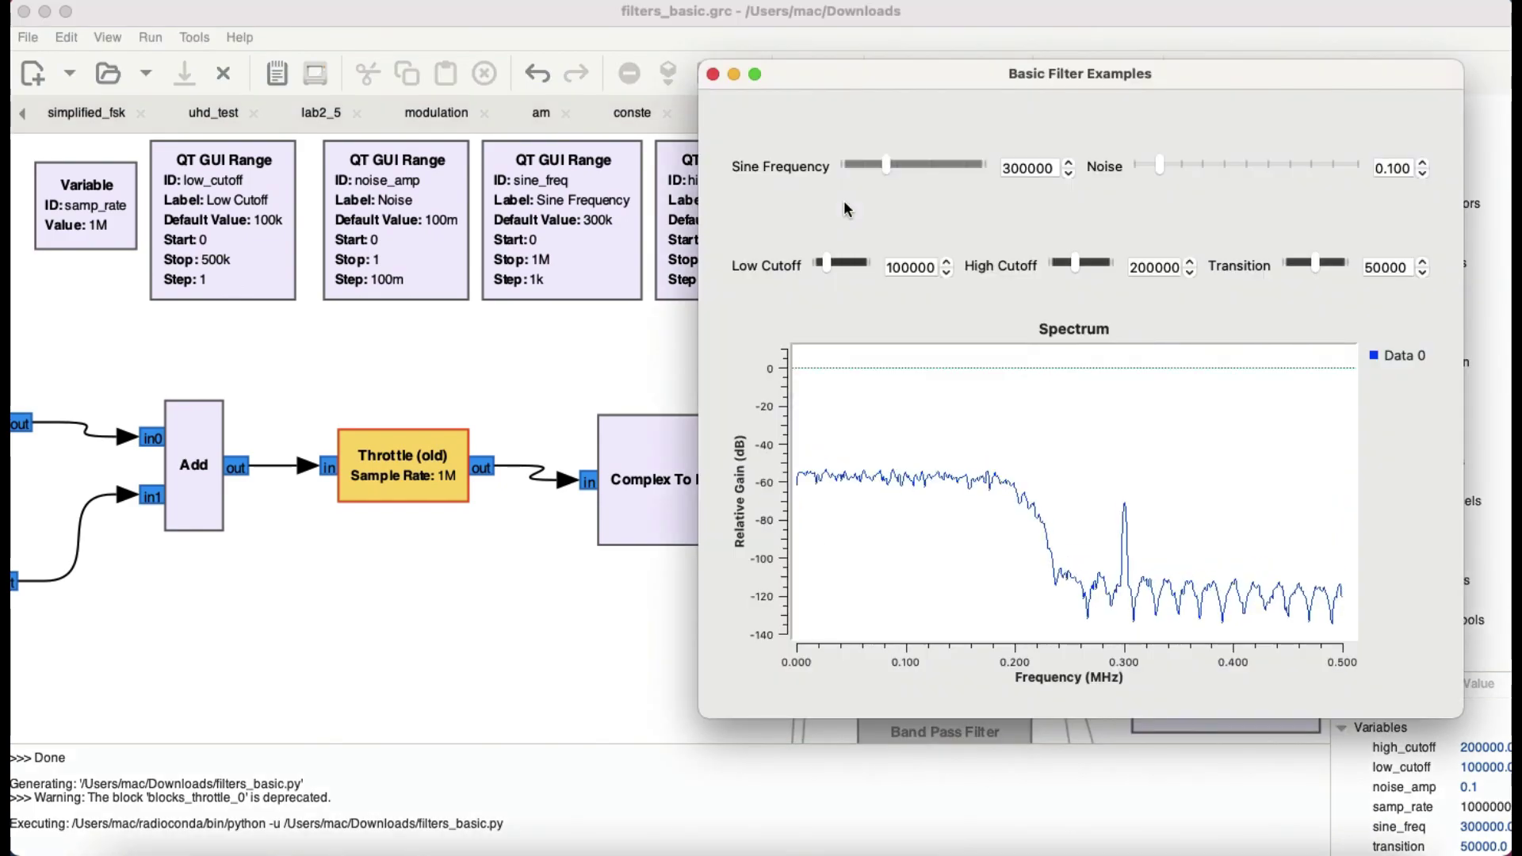
pyautogui.click(1069, 83)
pyautogui.moveTo(1069, 83); pyautogui.dragTo(929, 60)
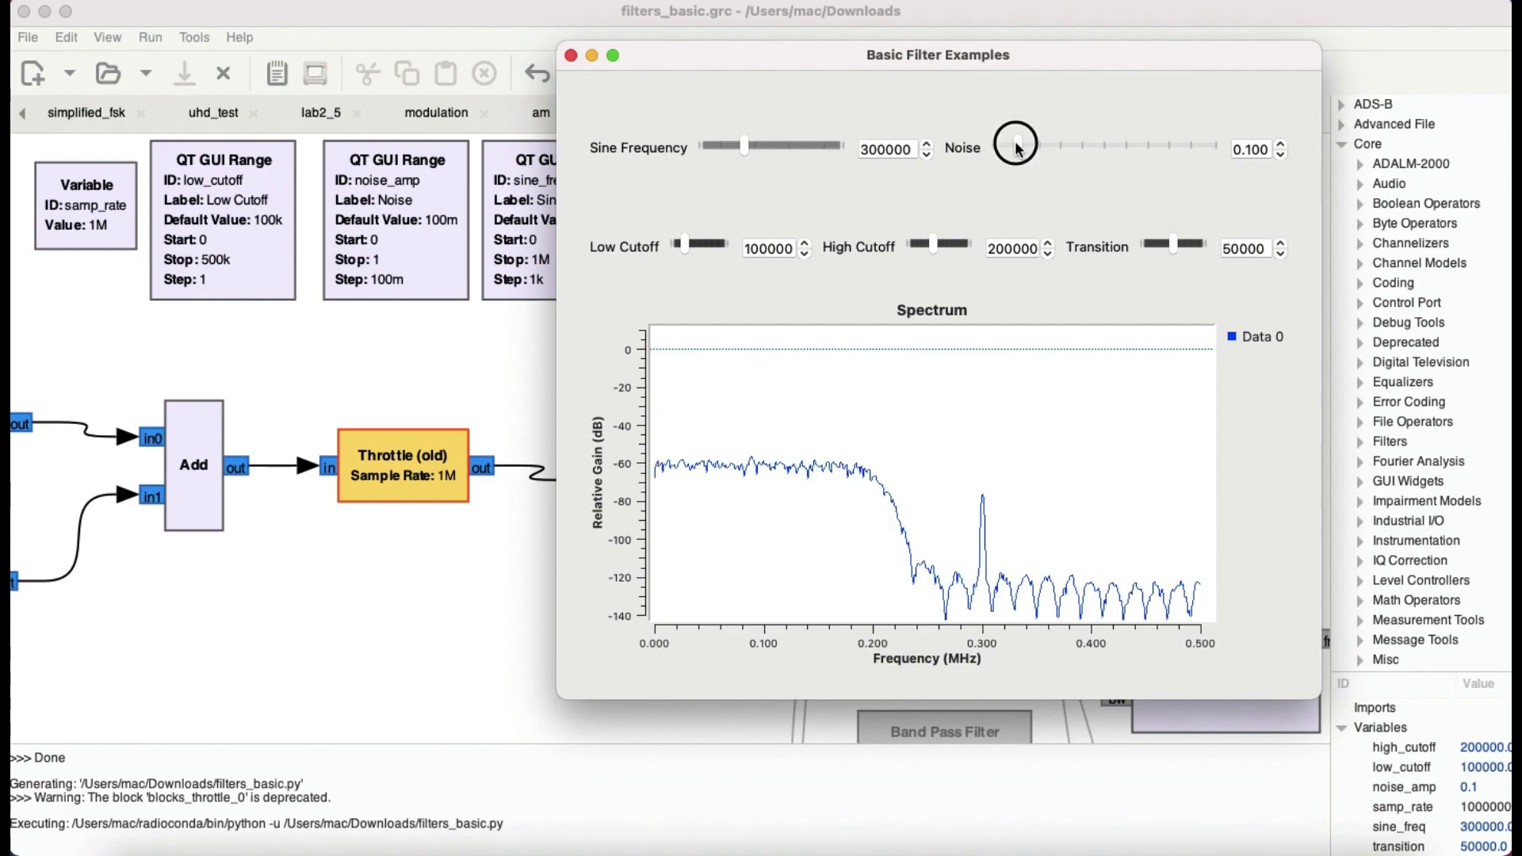
# Try zero noise, raise Noise to 0.200, and set Low Cutoff to 150000 and High Cutoff to 111940.
pyautogui.moveTo(1018, 146); pyautogui.dragTo(977, 145)
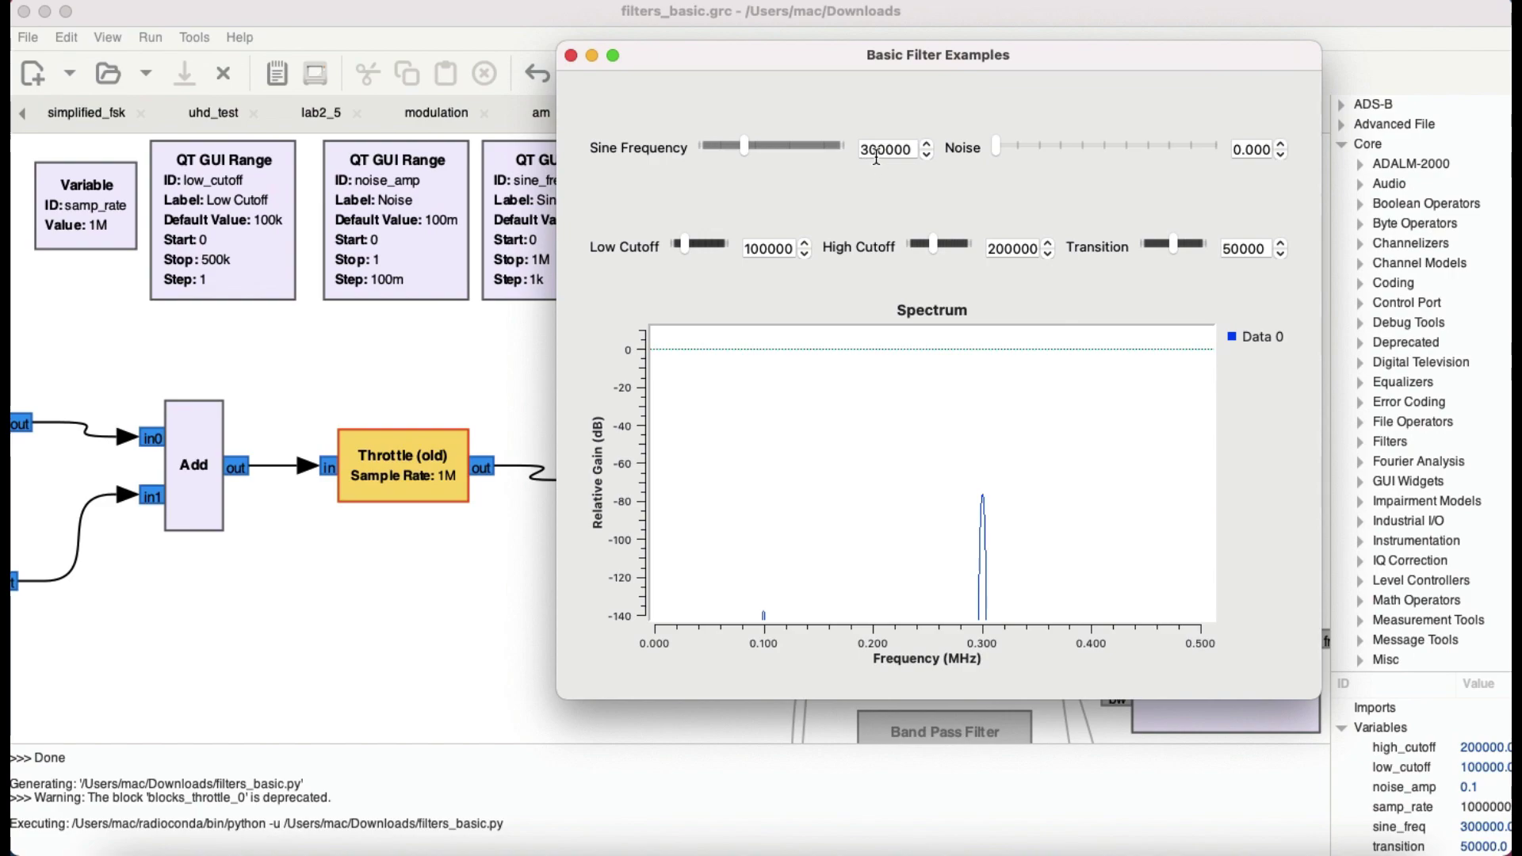
pyautogui.click(1040, 140)
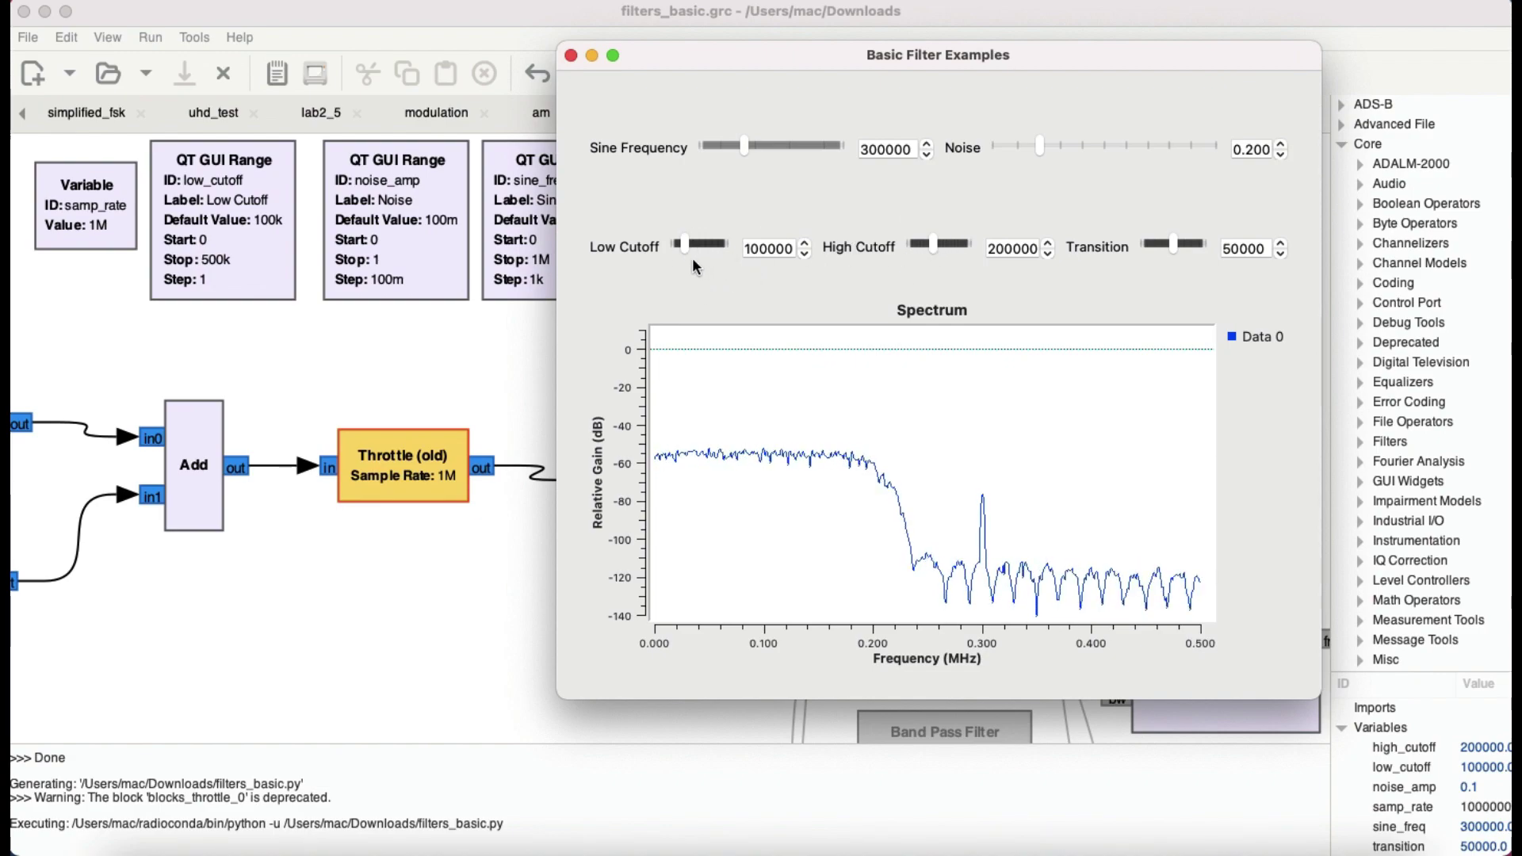
pyautogui.moveTo(687, 244)
pyautogui.mouseDown()
pyautogui.moveTo(670, 246)
pyautogui.moveTo(703, 254)
pyautogui.moveTo(687, 252)
pyautogui.mouseUp()
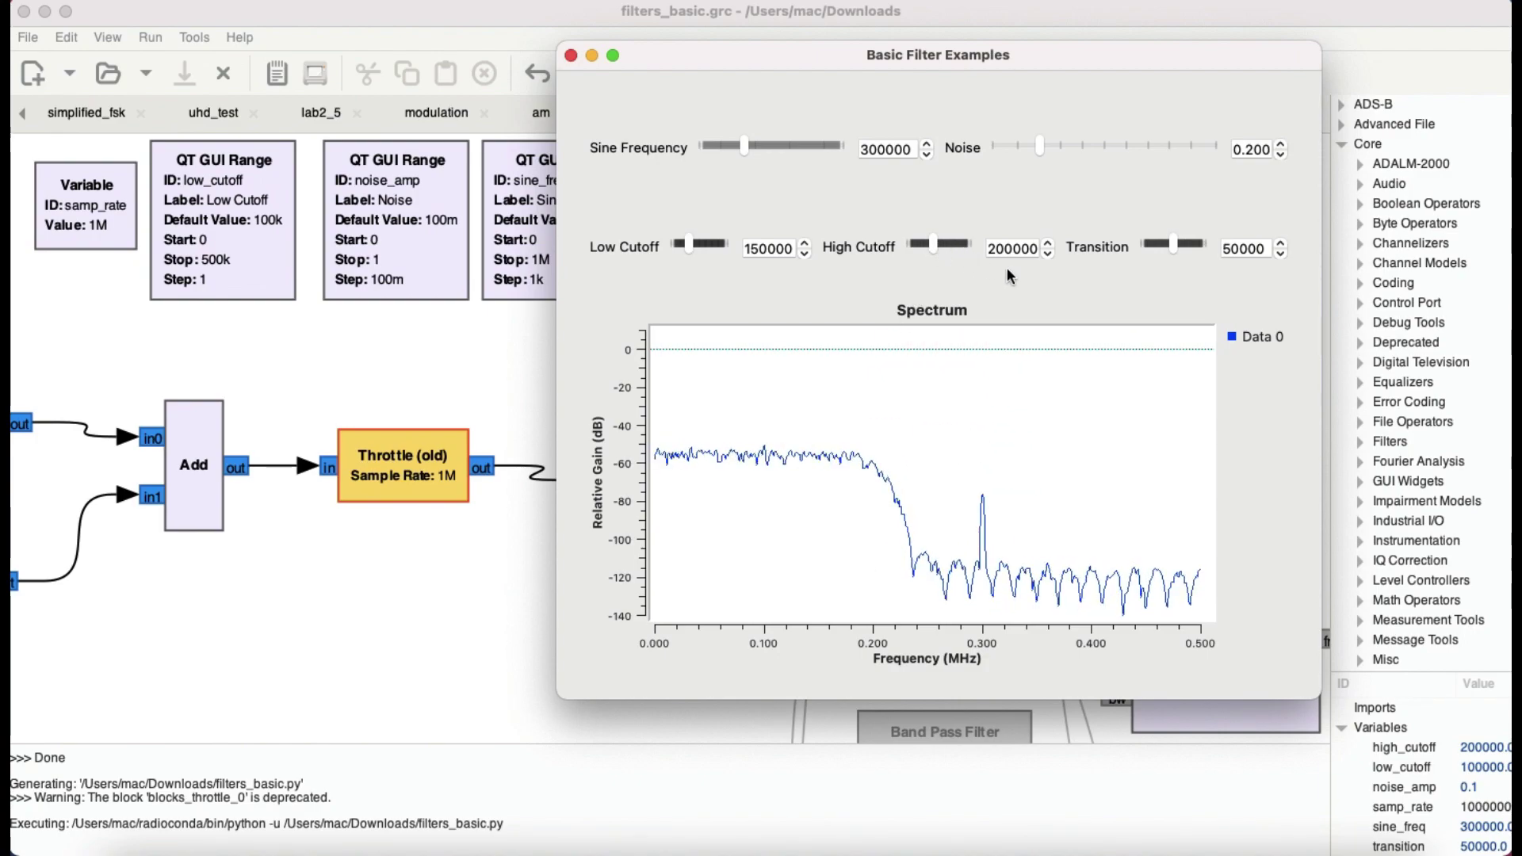
pyautogui.moveTo(932, 241); pyautogui.dragTo(919, 244)
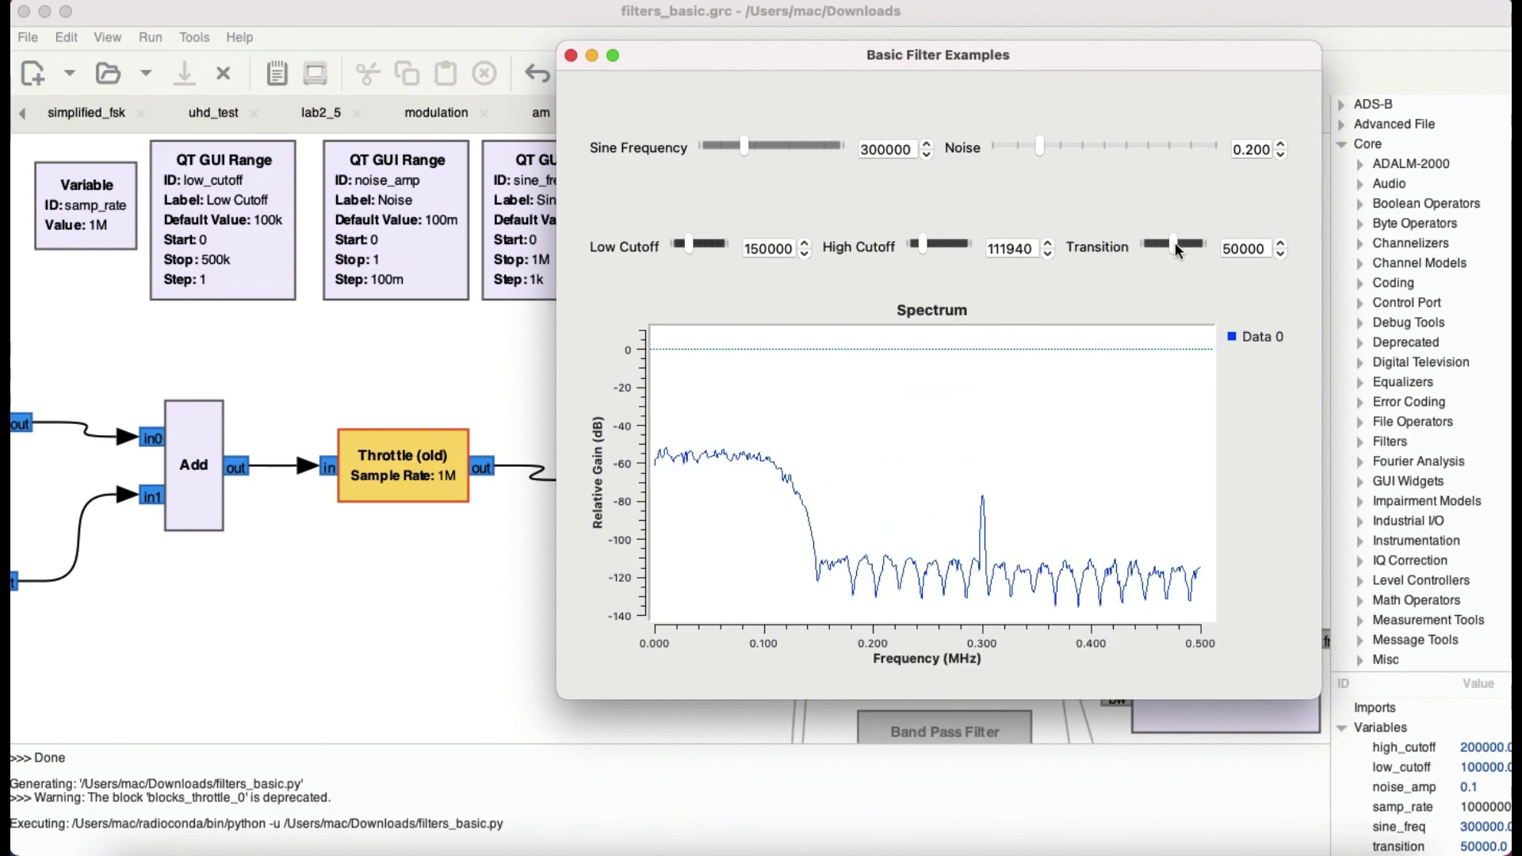
# Check the ideal low pass diagram in Chrome and reduce Transition to 1000 in the Basic Filter Examples window.
pyautogui.press('super+Tab')
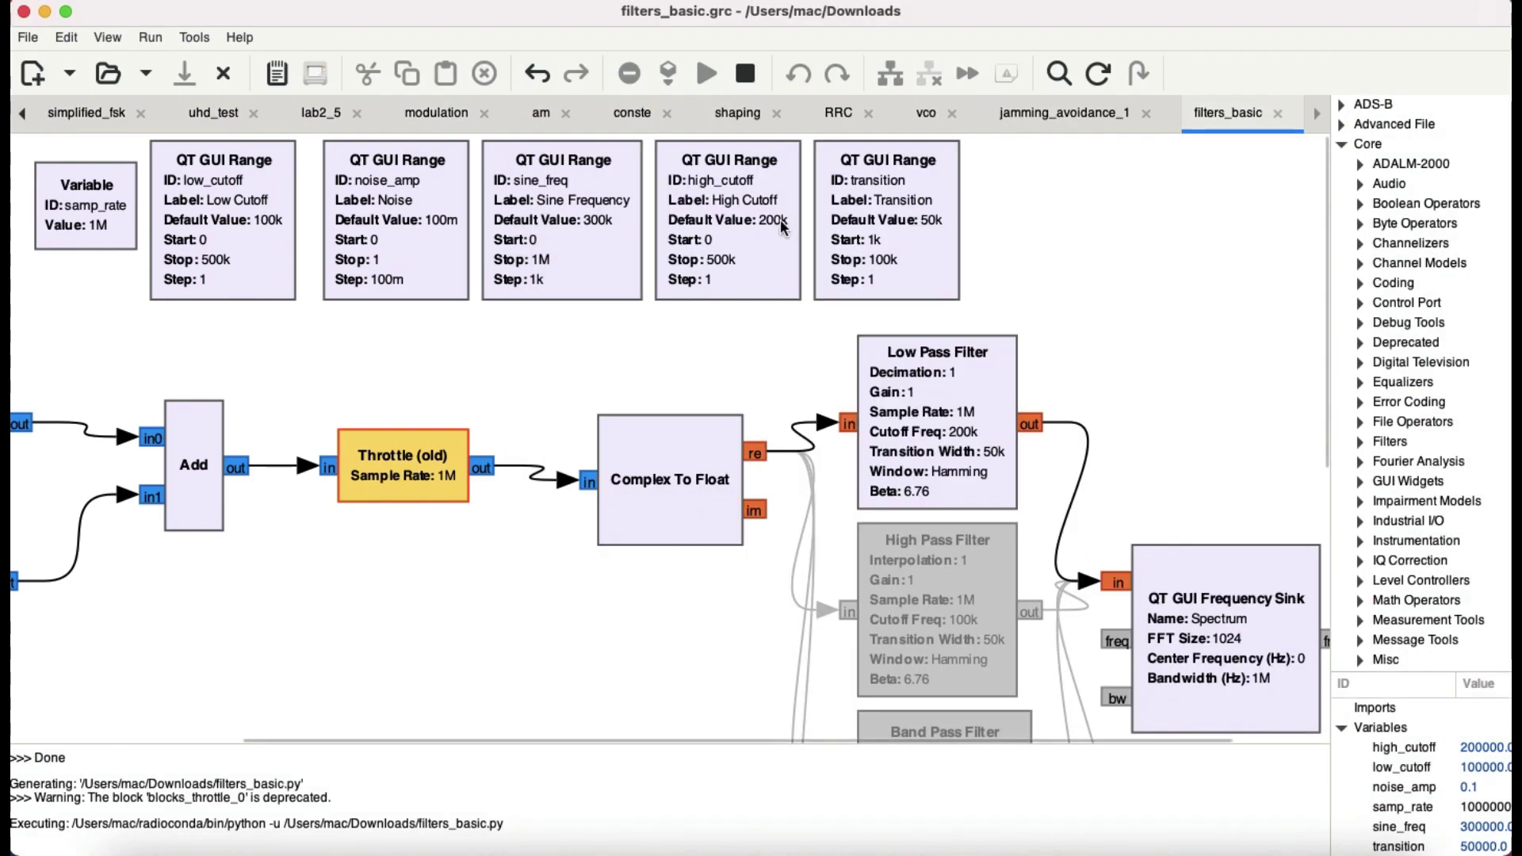
pyautogui.press('super+Tab')
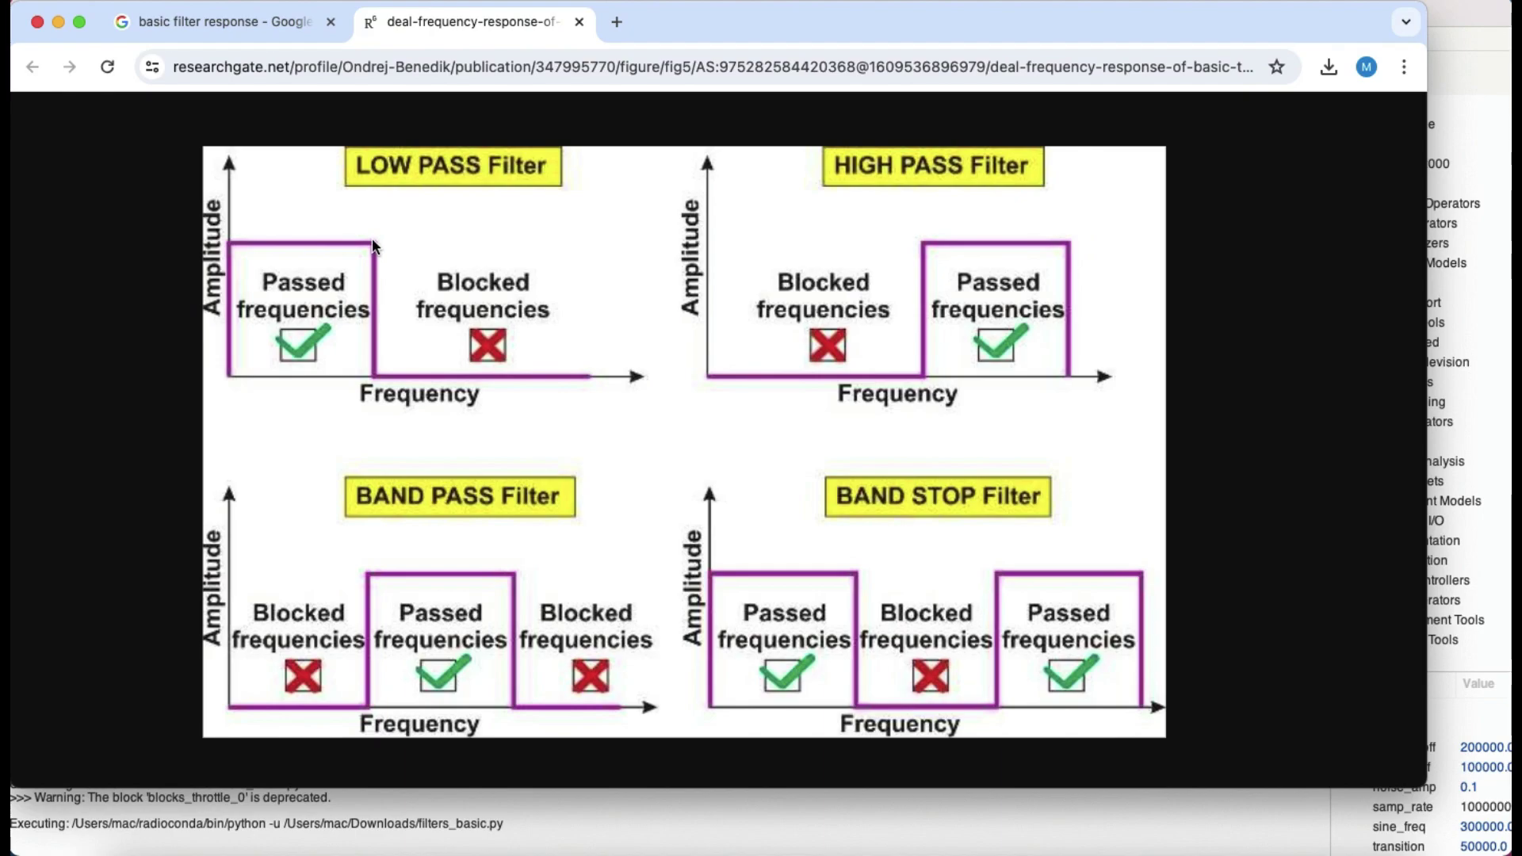
pyautogui.press('super+Tab')
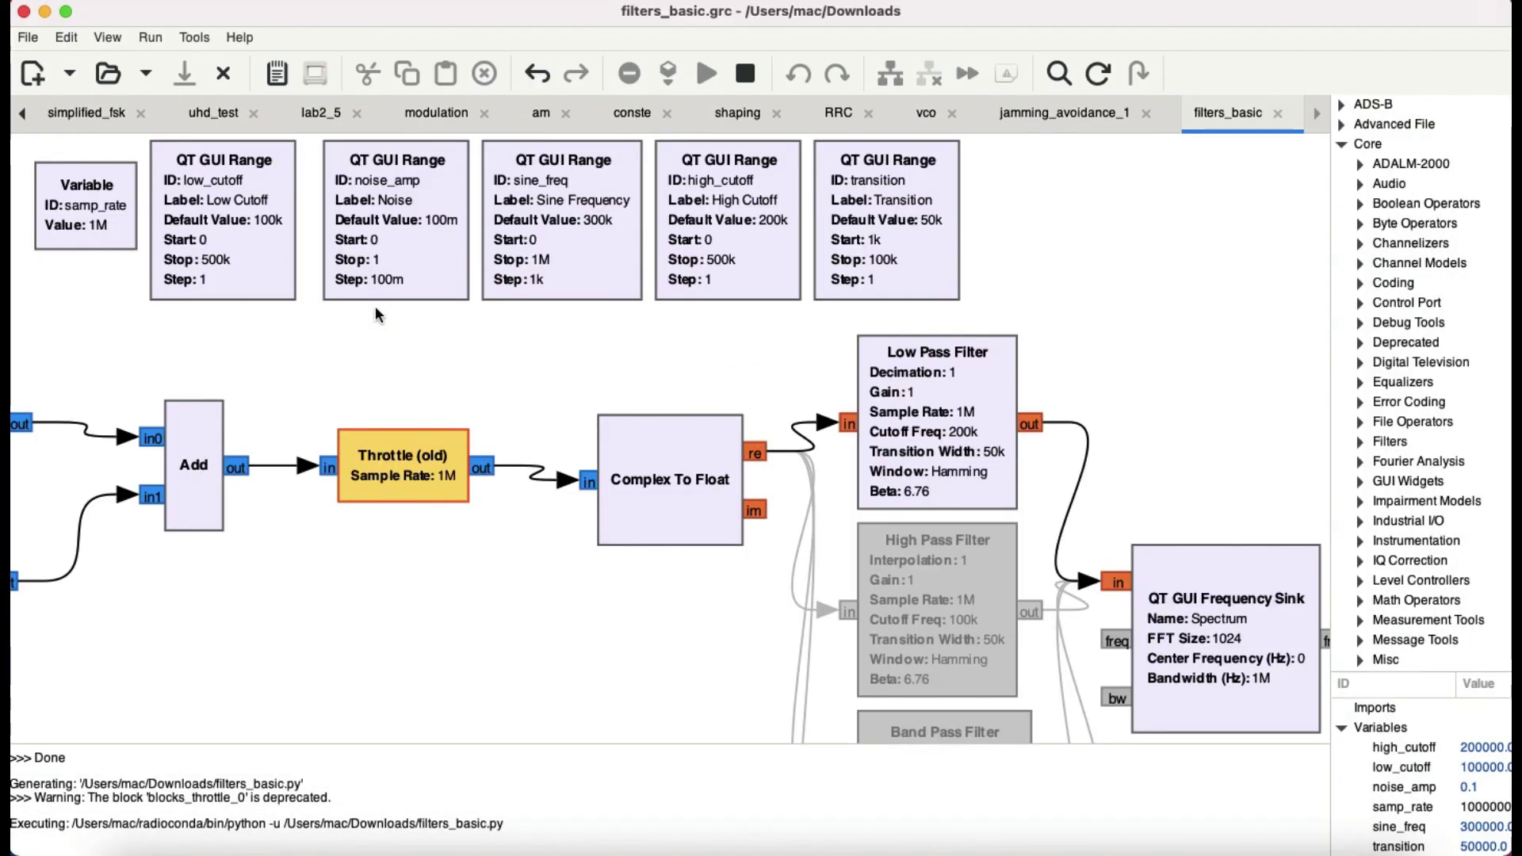
pyautogui.press('super+Tab')
pyautogui.press('super+Tab')
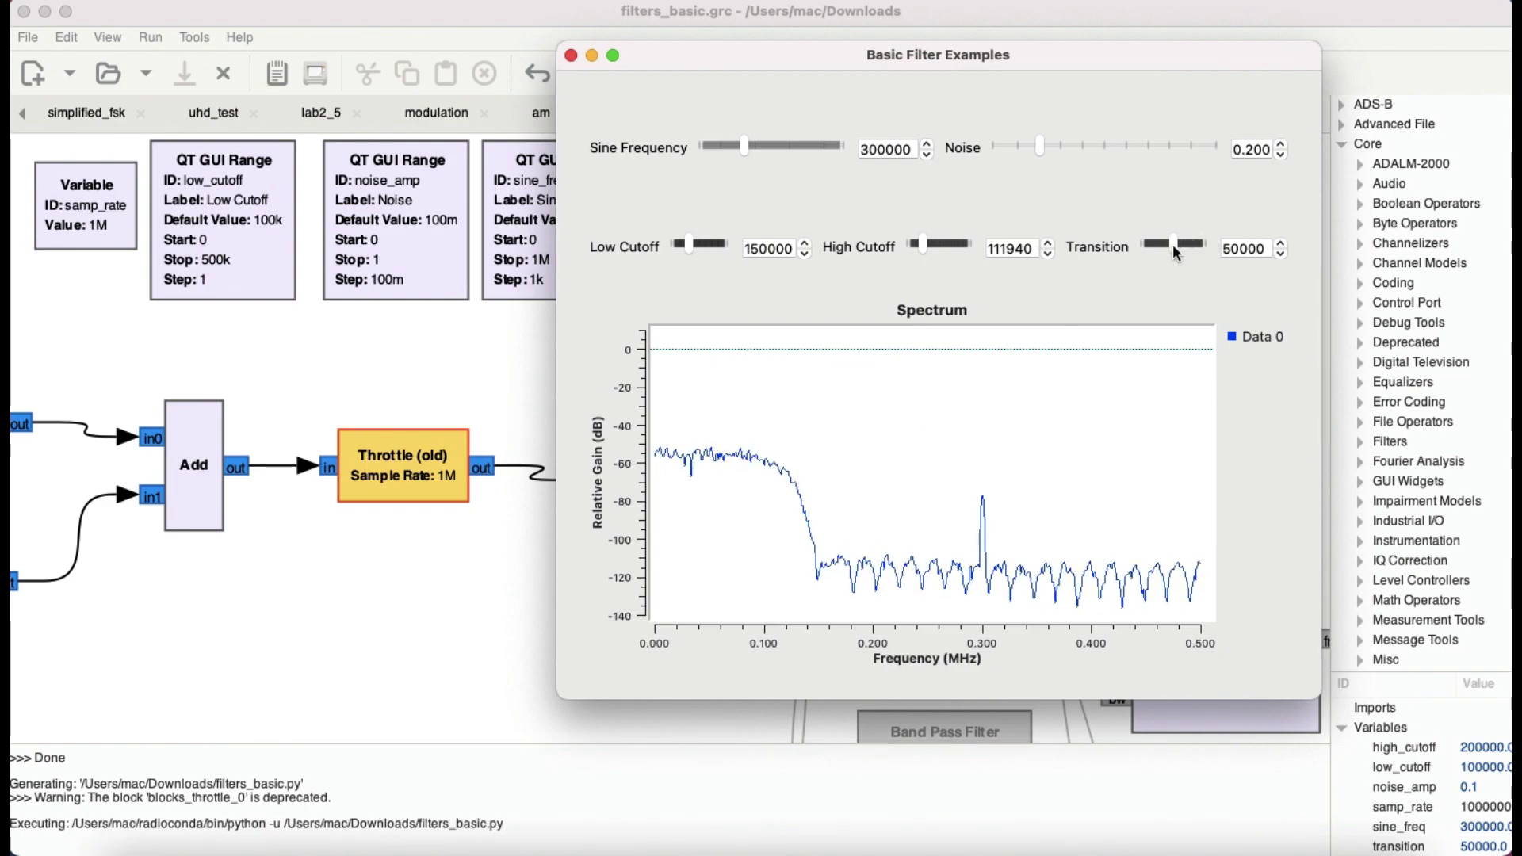
pyautogui.moveTo(1172, 244); pyautogui.dragTo(1138, 248)
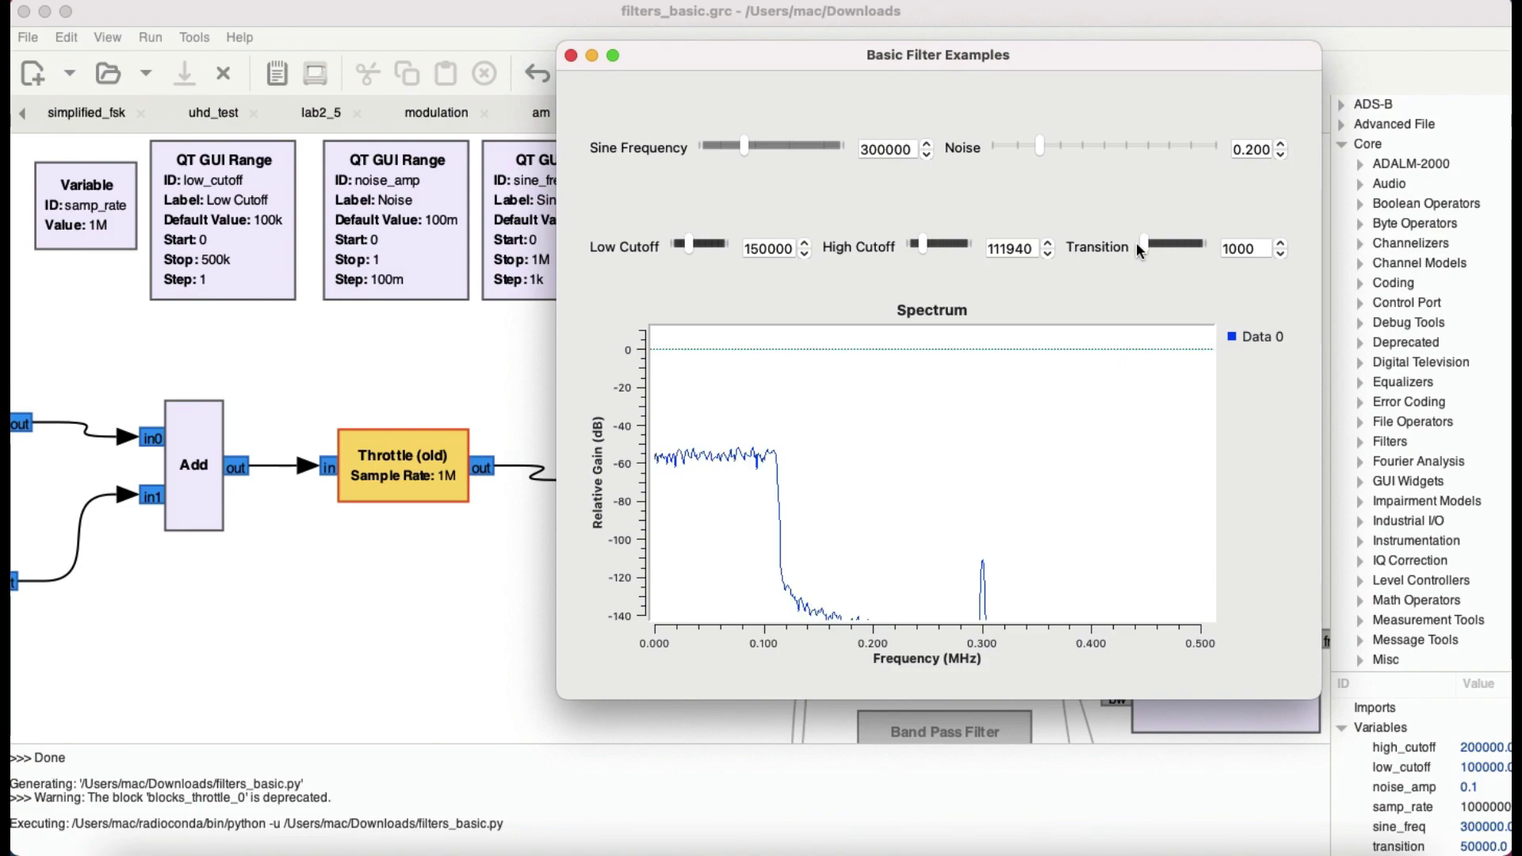
pyautogui.moveTo(1143, 244); pyautogui.dragTo(1129, 248)
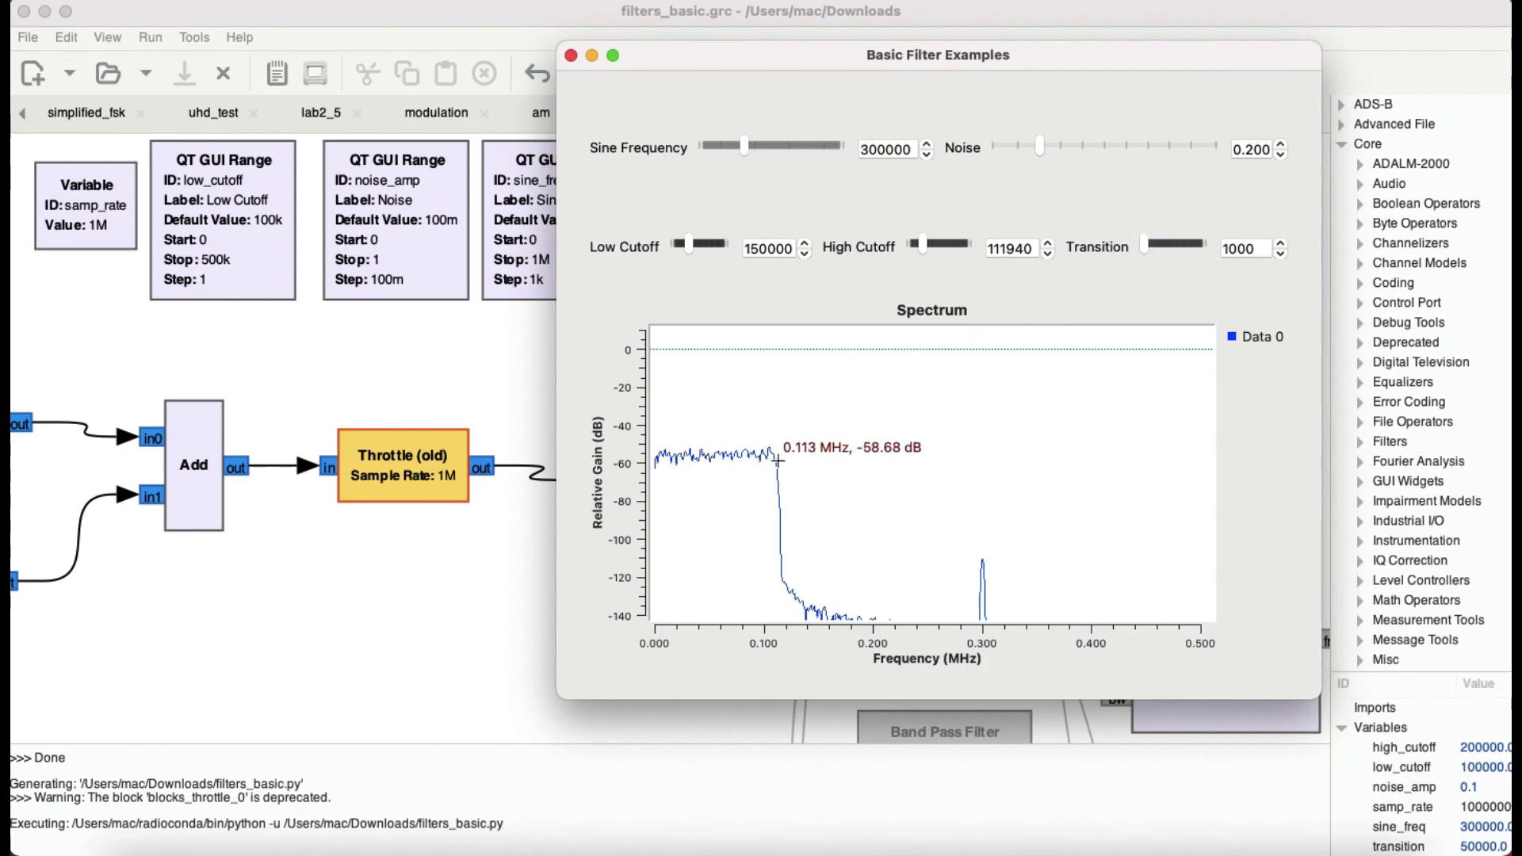
# Compare the ideal low pass diagram in Chrome with the filtered spectrum in the Basic Filter Examples window.
pyautogui.press('super+Tab')
pyautogui.press('super+Tab')
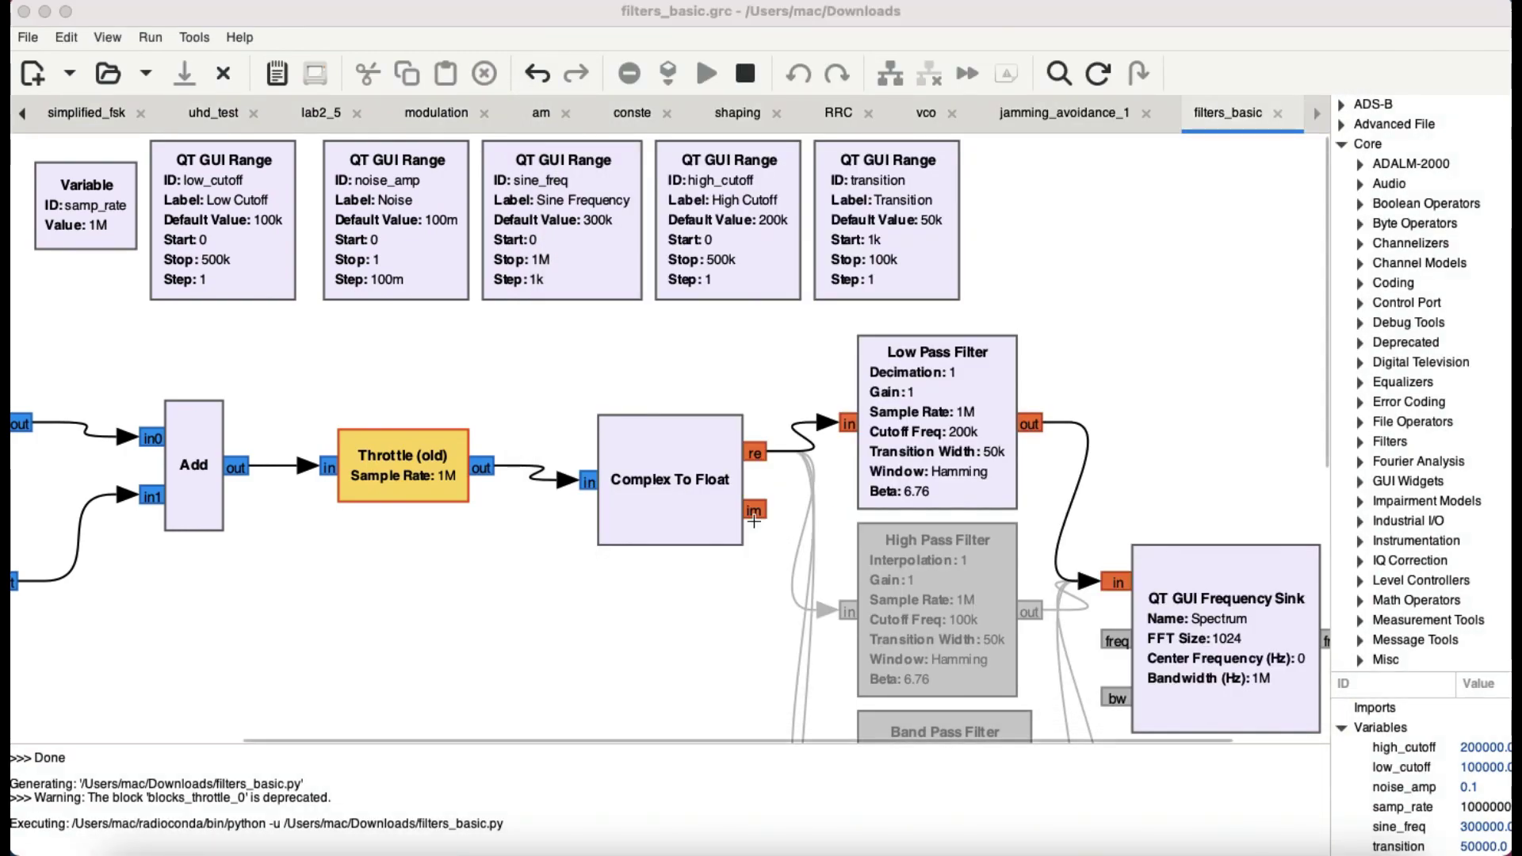
pyautogui.press('super+Tab')
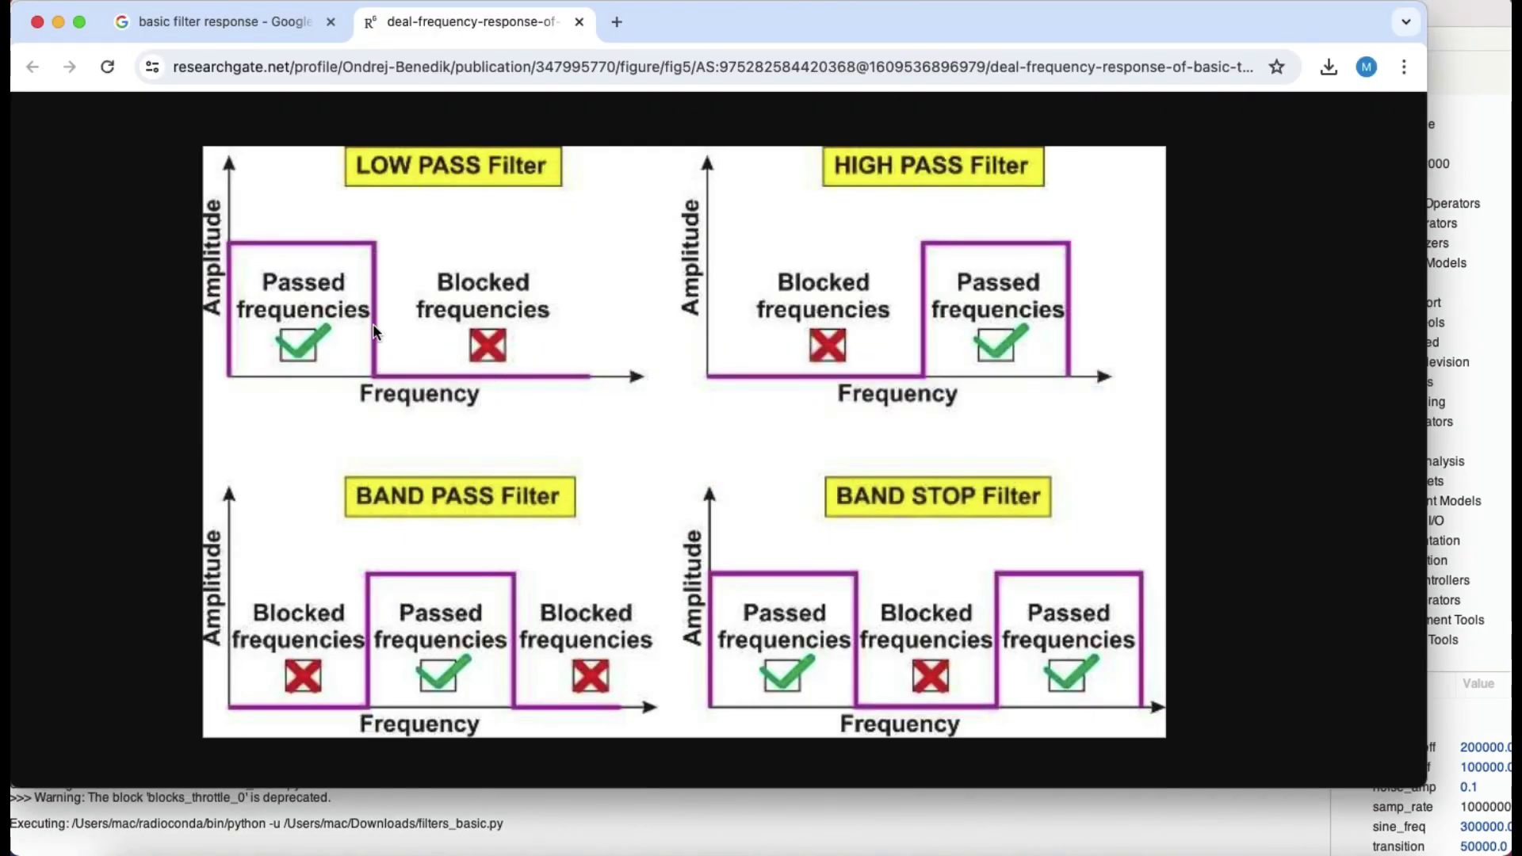
pyautogui.press('super+Tab')
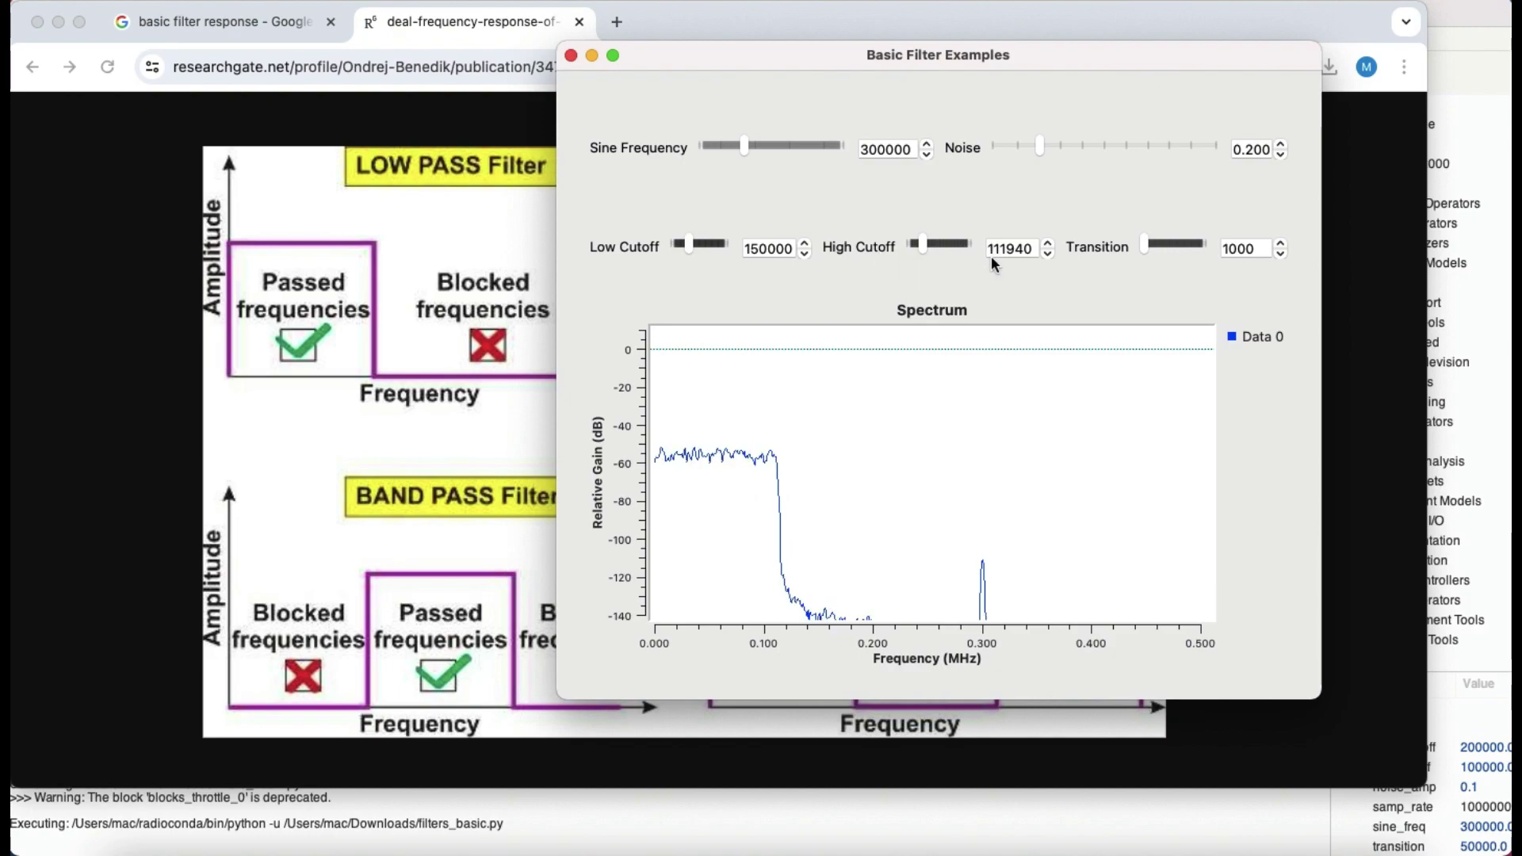
# Vary High Cutoff to 365671 and back down to 156716, and widen Transition to 30117.
pyautogui.moveTo(922, 243); pyautogui.dragTo(960, 249)
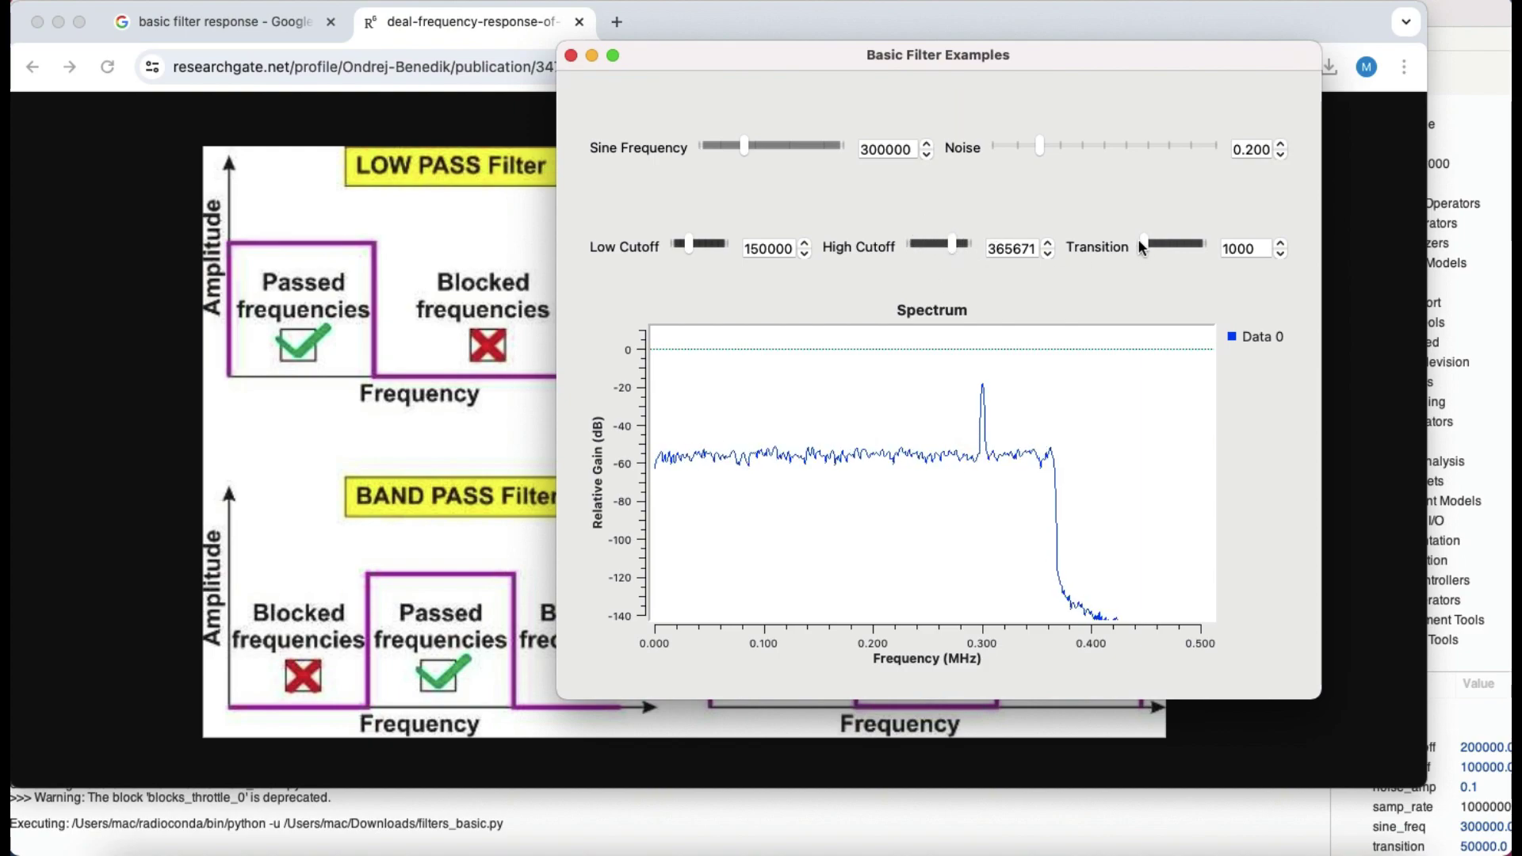
pyautogui.moveTo(951, 247); pyautogui.dragTo(925, 245)
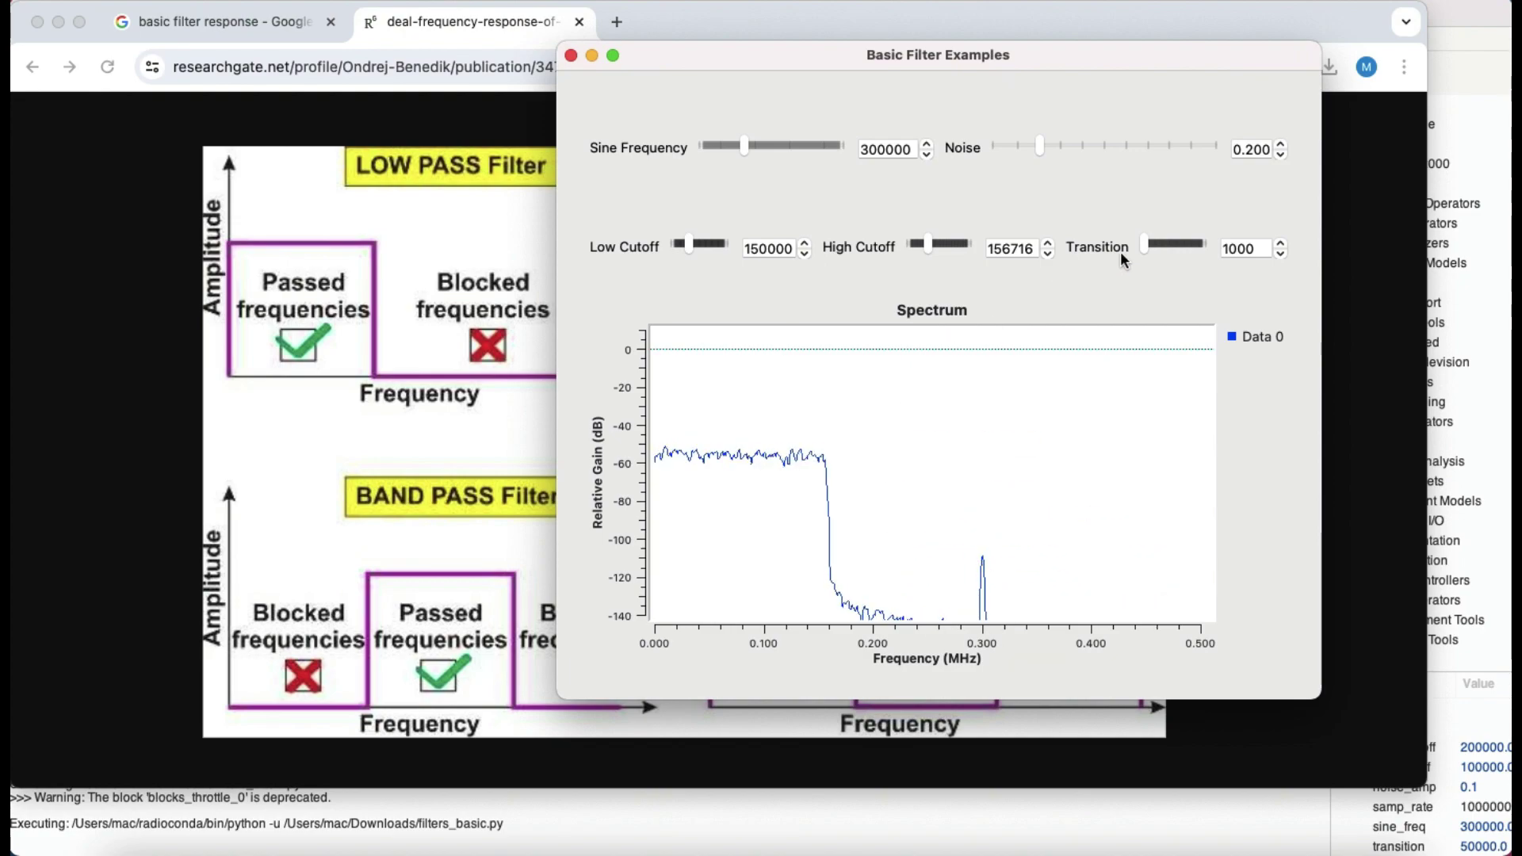
pyautogui.moveTo(1147, 242); pyautogui.dragTo(1154, 243)
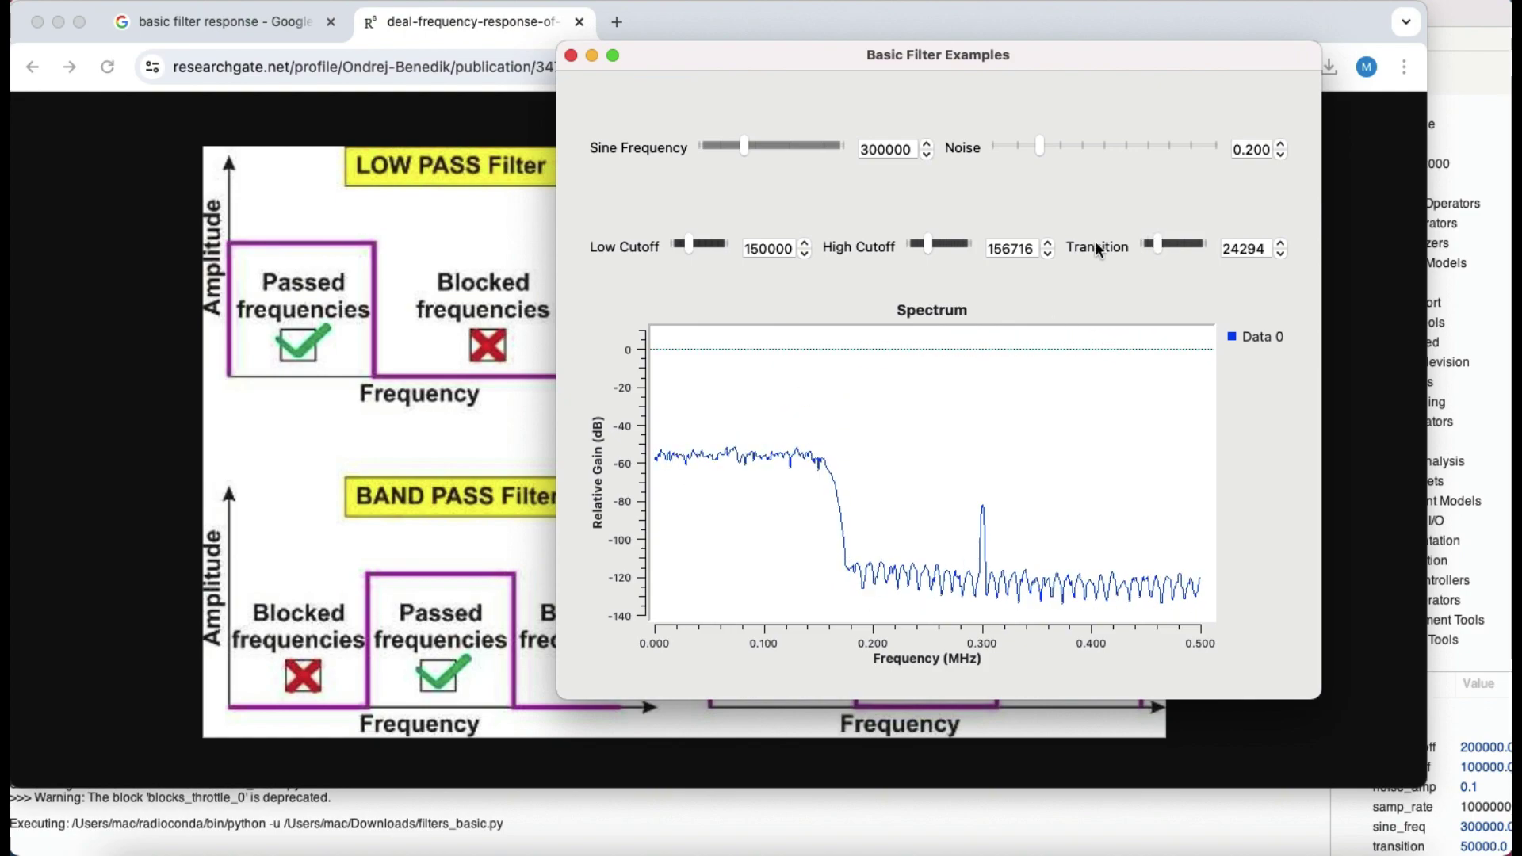
pyautogui.moveTo(1156, 243); pyautogui.dragTo(1158, 244)
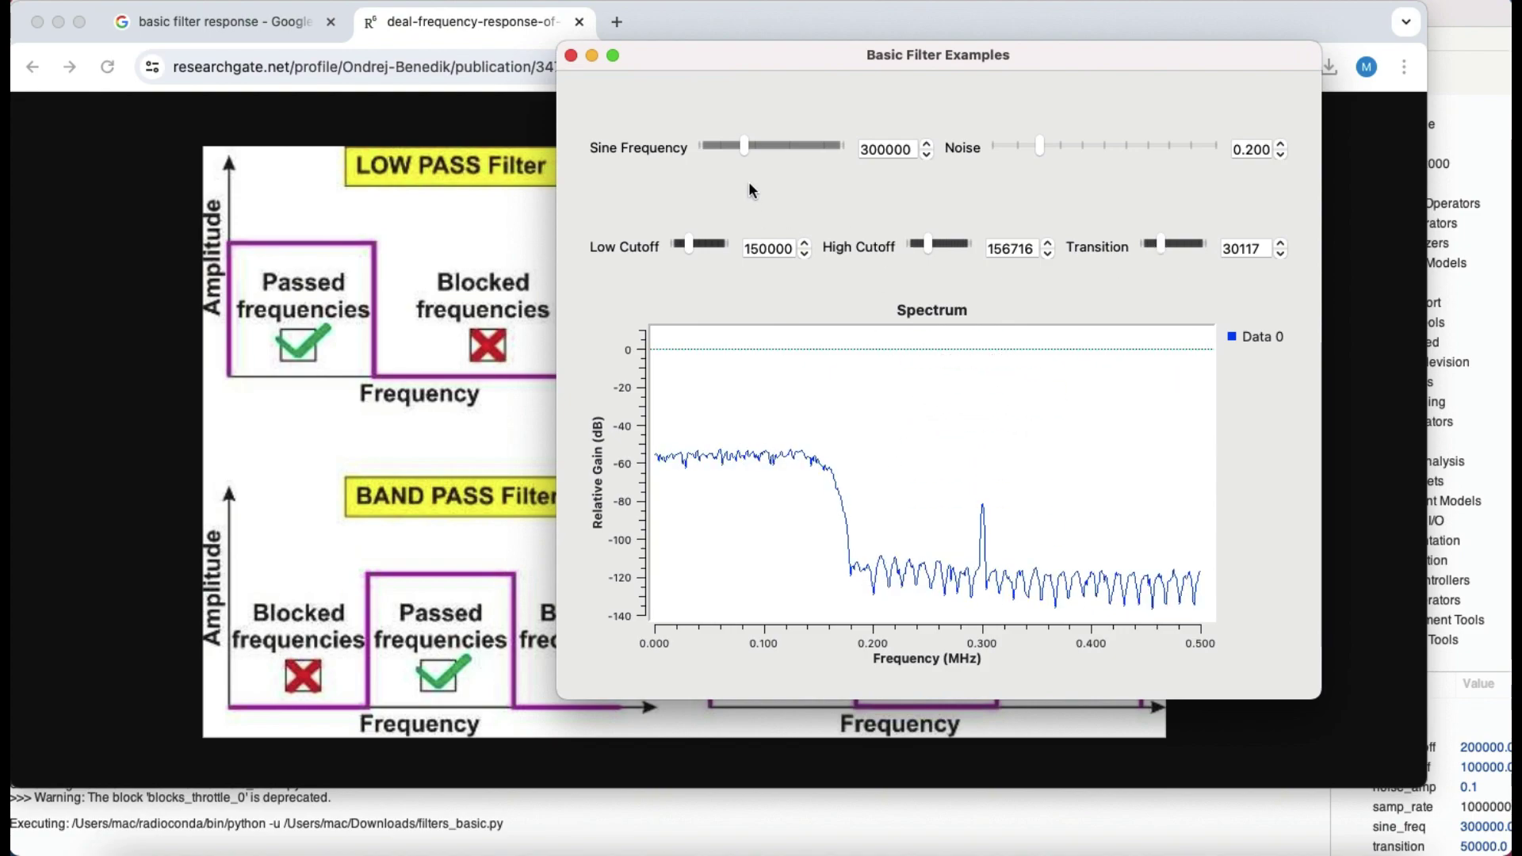
# Move the Sine Frequency to 97000 and on to 381000 to test both sides of the cutoff, and close the Basic Filter Examples window.
pyautogui.moveTo(744, 151); pyautogui.dragTo(713, 148)
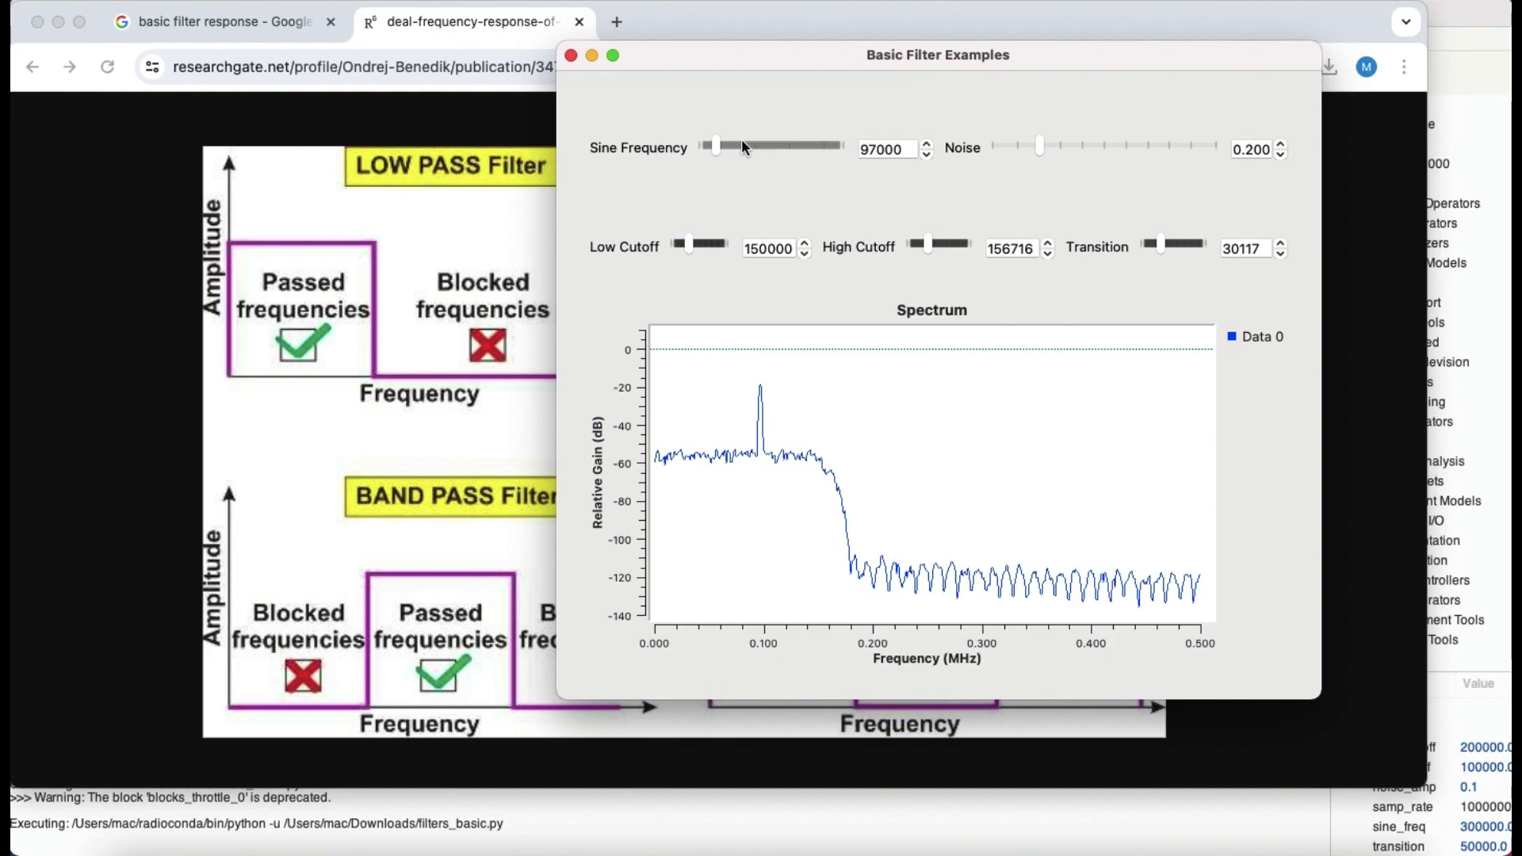
pyautogui.moveTo(717, 148); pyautogui.dragTo(756, 147)
pyautogui.moveTo(1072, 534)
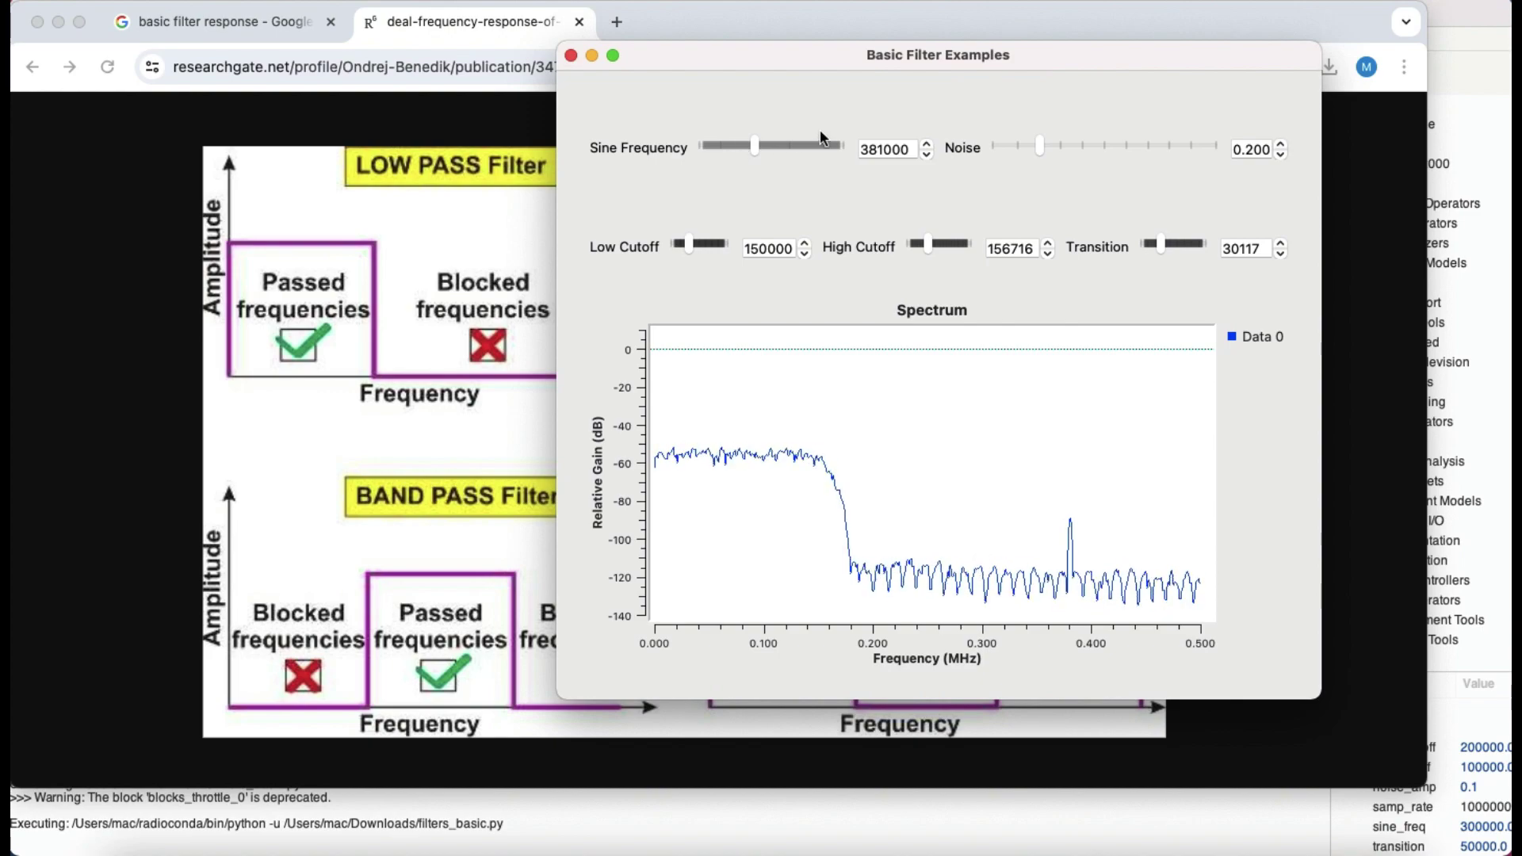
pyautogui.click(570, 55)
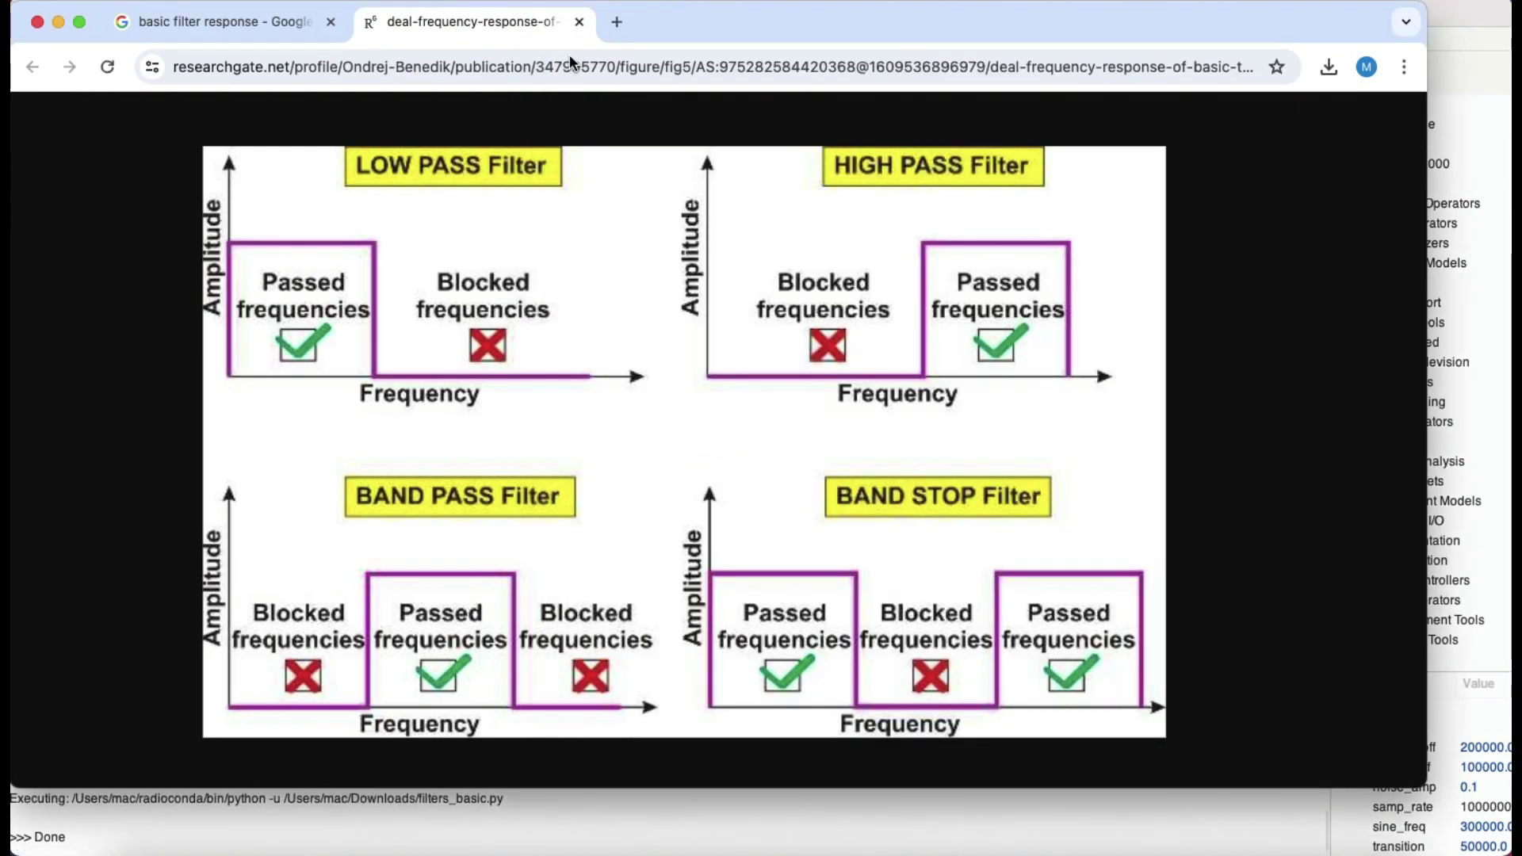
# Switch back to GNU Radio, disable the Low Pass Filter block and enable the High Pass Filter block.
pyautogui.press('super+Tab')
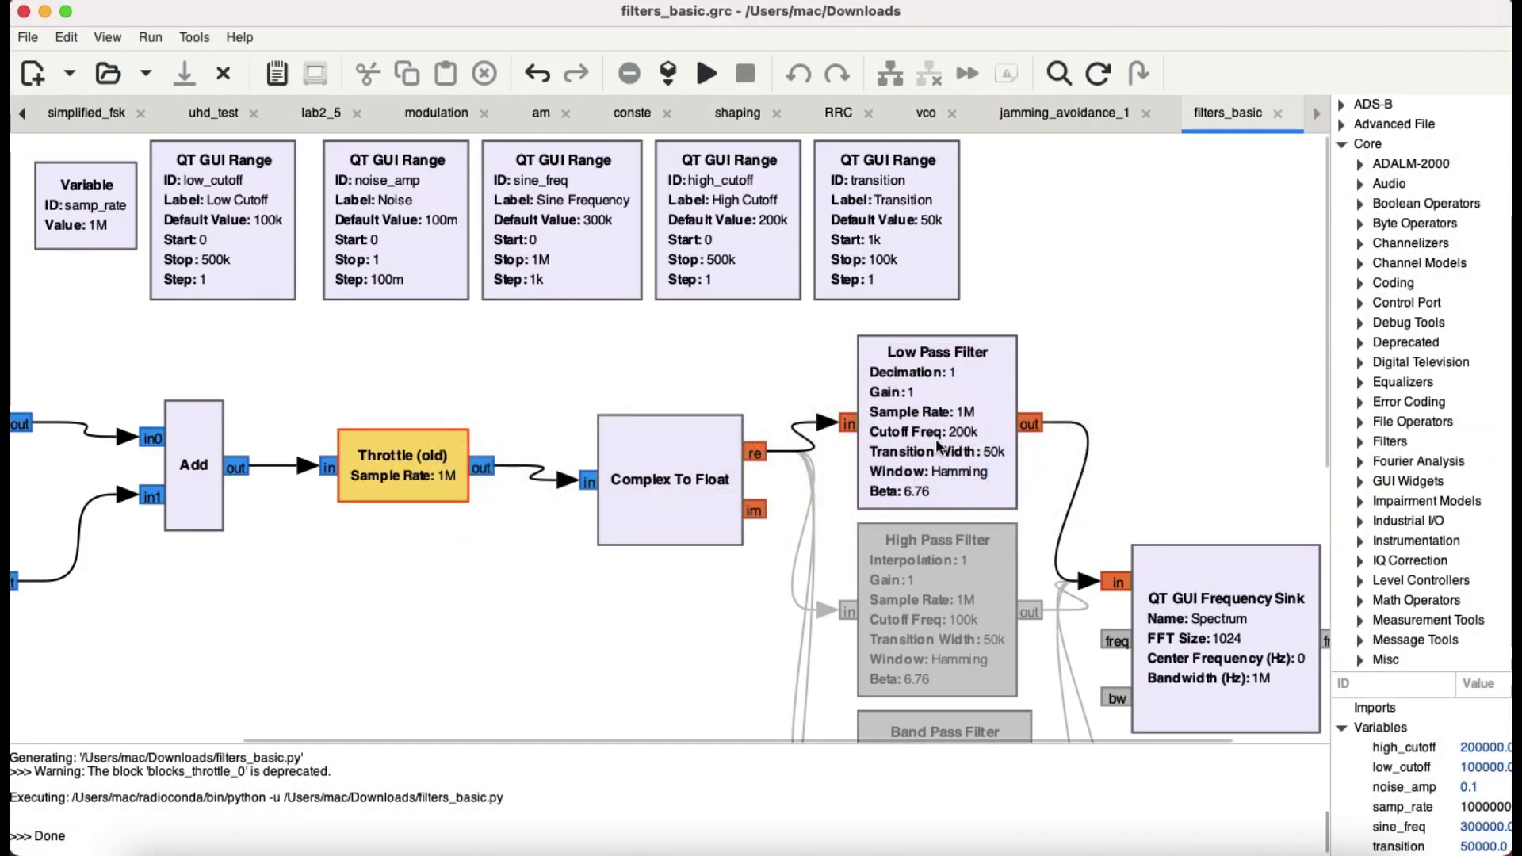
pyautogui.click(956, 411)
pyautogui.press('d')
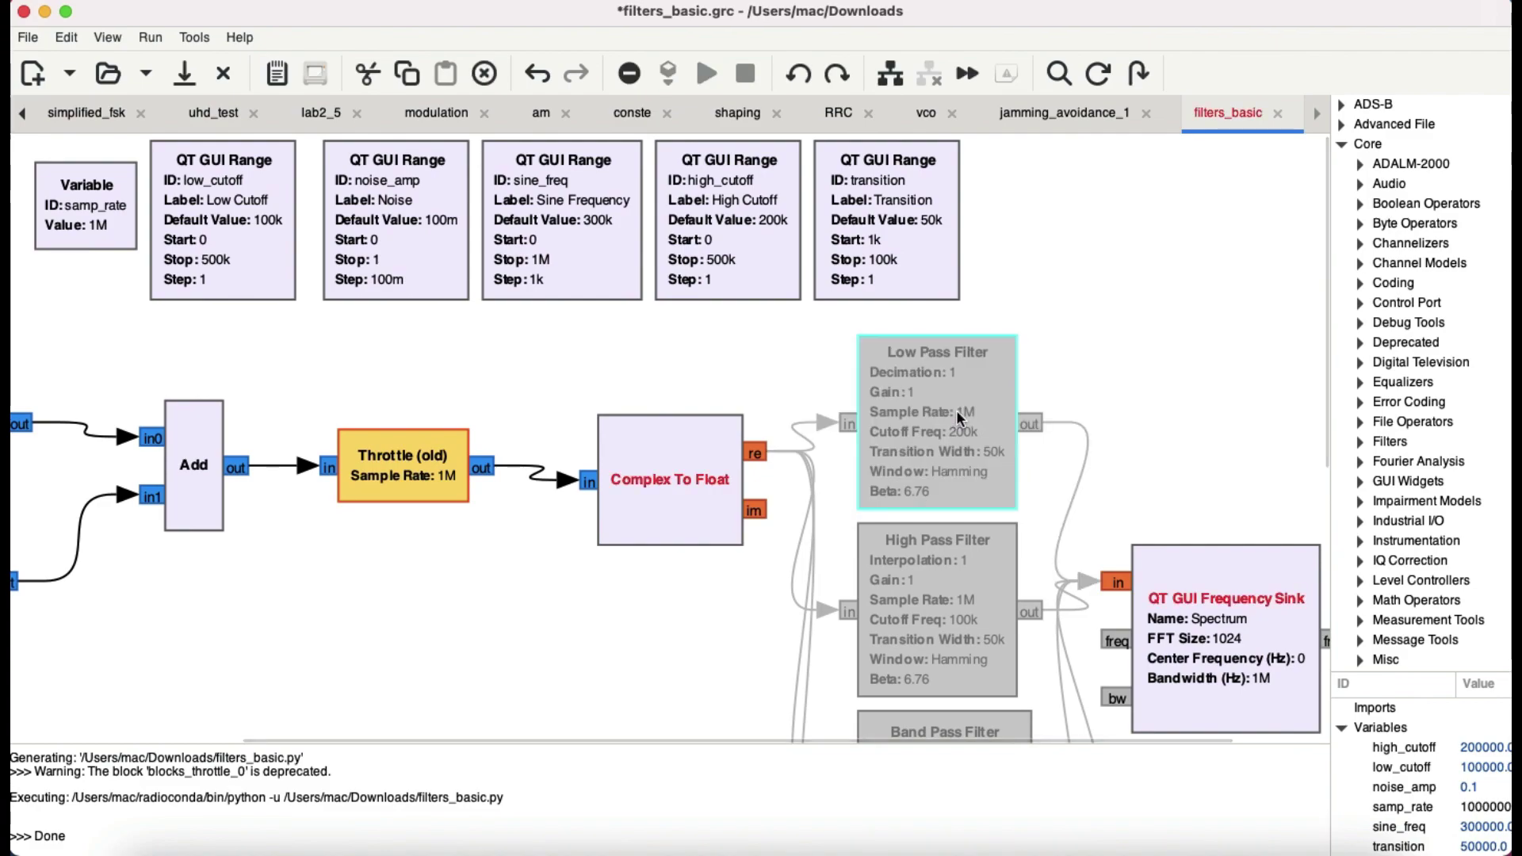
pyautogui.press('e')
pyautogui.press('d')
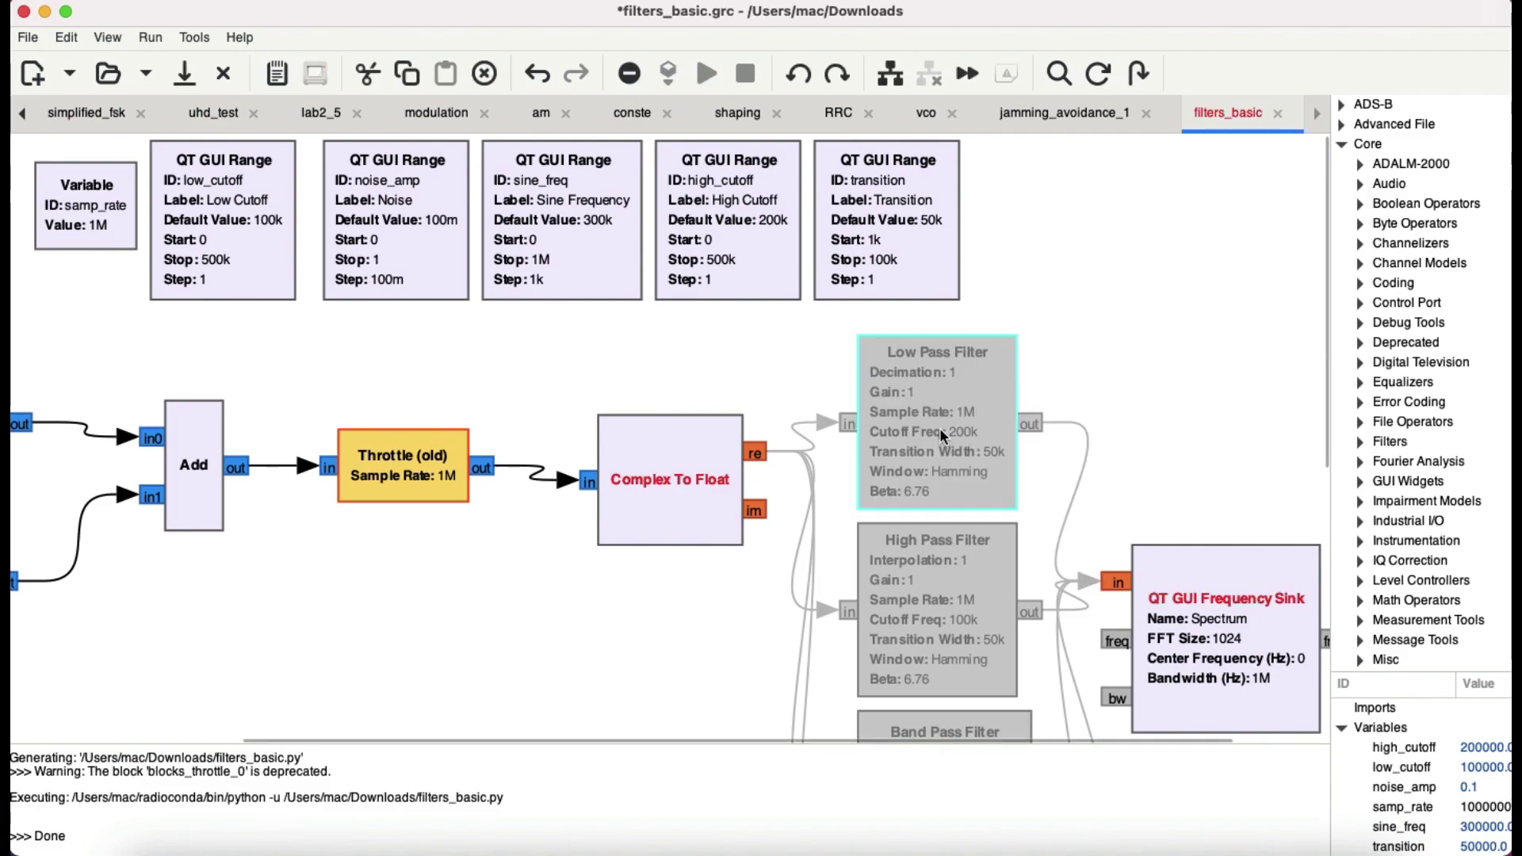
pyautogui.click(944, 571)
pyautogui.press('e')
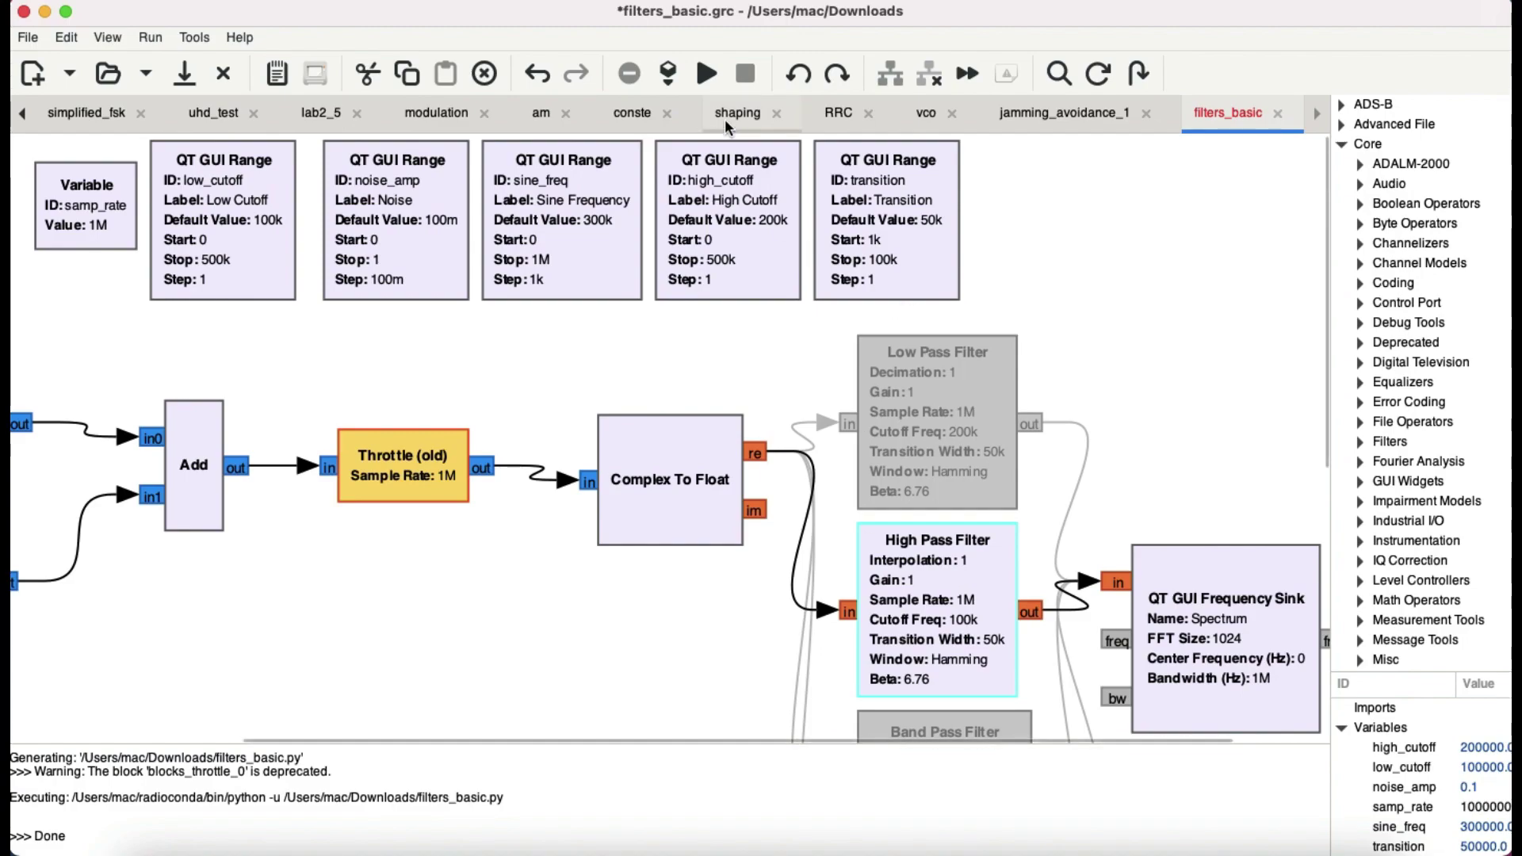
# Run the flowgraph with the High Pass Filter and view its spectrum in front of the filter diagrams in Chrome.
pyautogui.click(706, 71)
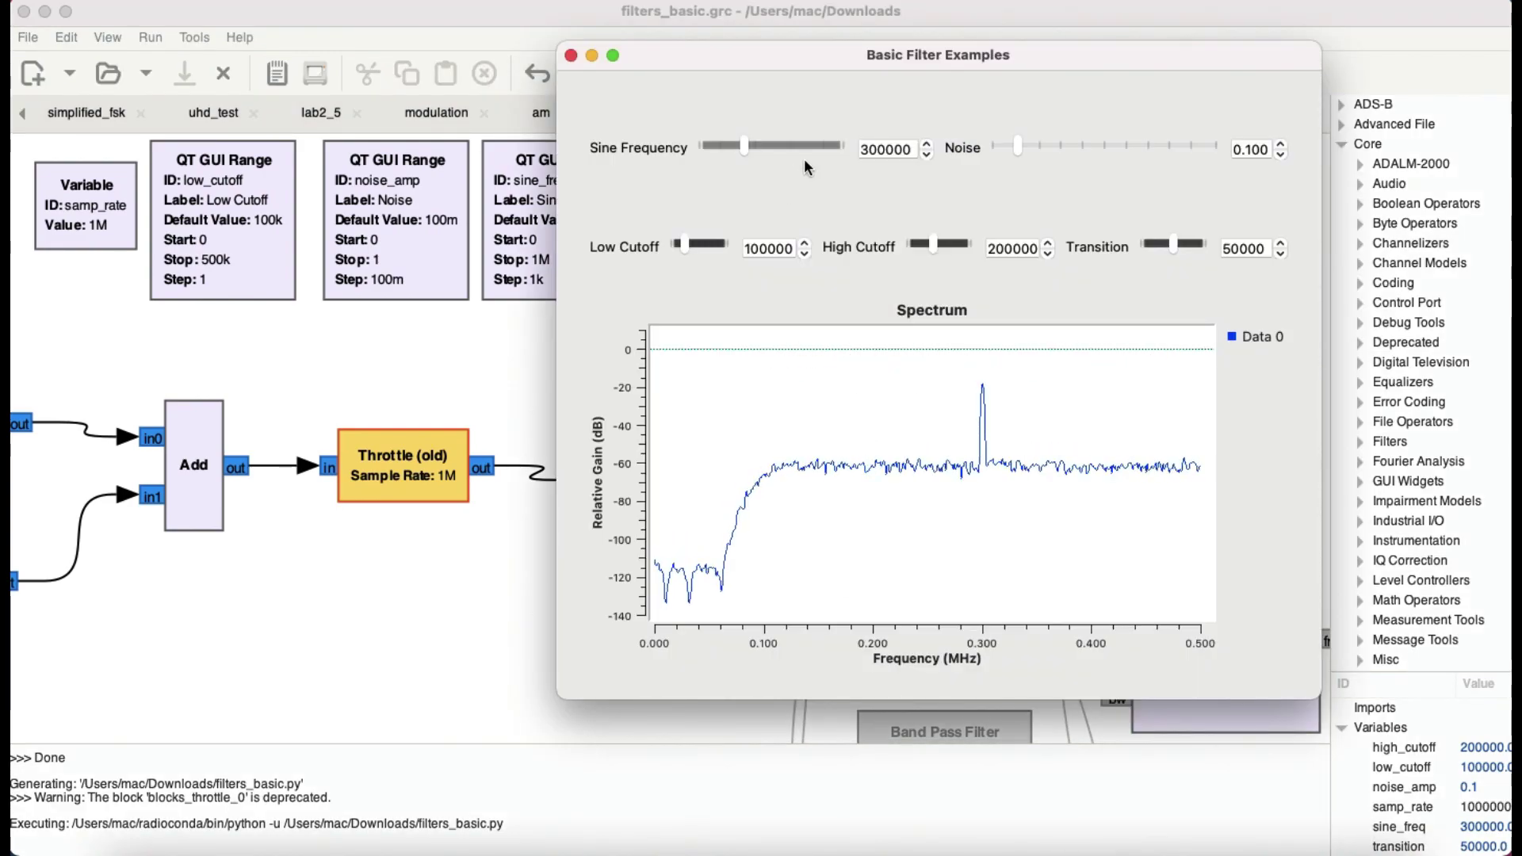
pyautogui.press('super+Tab')
pyautogui.press('super+Tab')
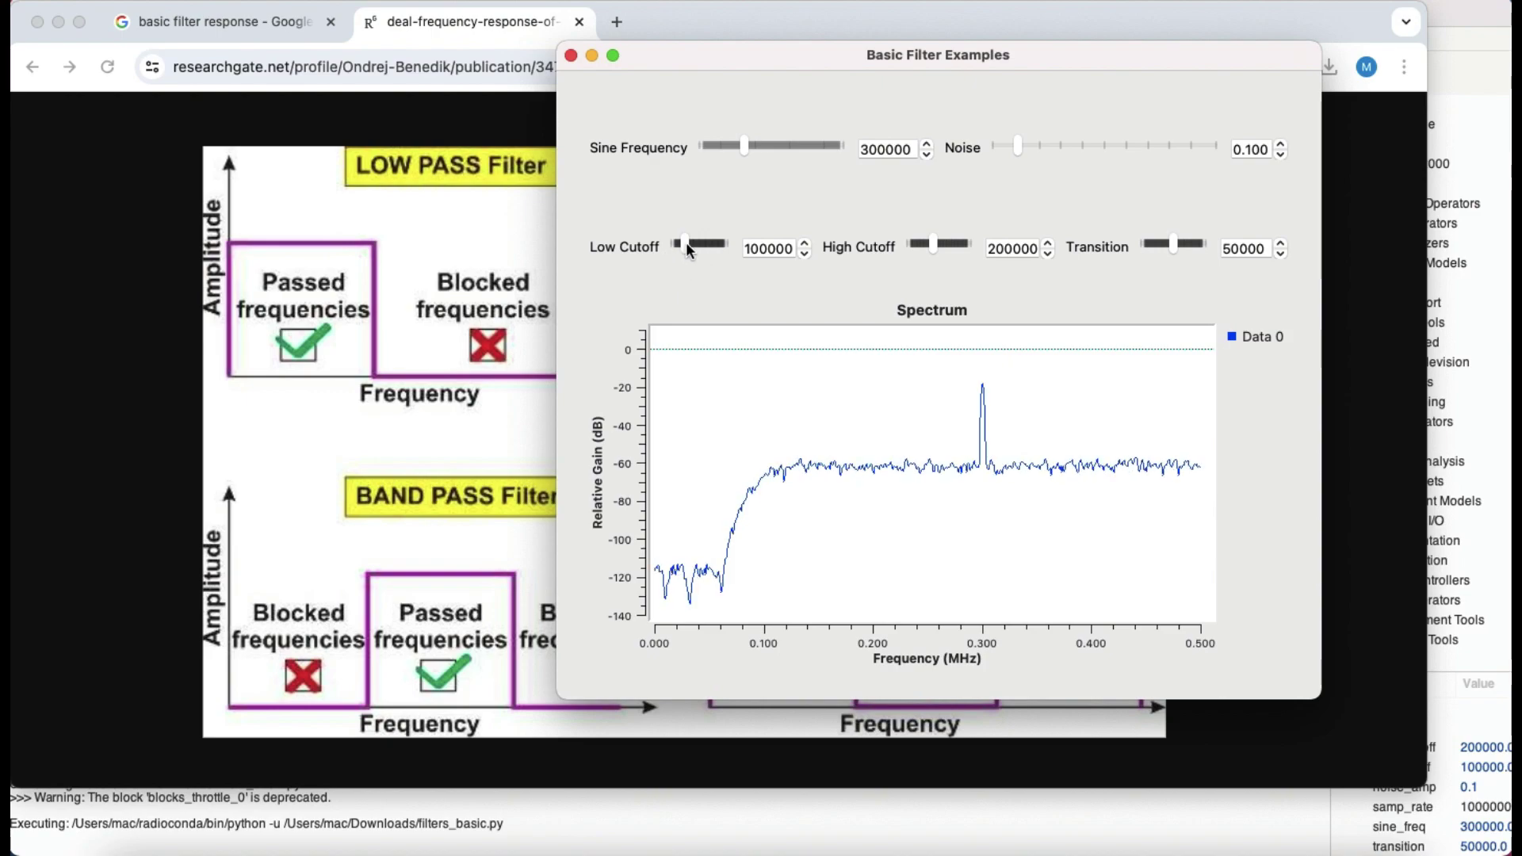
# Set High Cutoff to 291044 and Low Cutoff to 166666 for the high pass test, and move Sine Frequency to 312000.
pyautogui.moveTo(934, 241)
pyautogui.mouseDown()
pyautogui.moveTo(927, 252)
pyautogui.moveTo(968, 246)
pyautogui.moveTo(945, 252)
pyautogui.mouseUp()
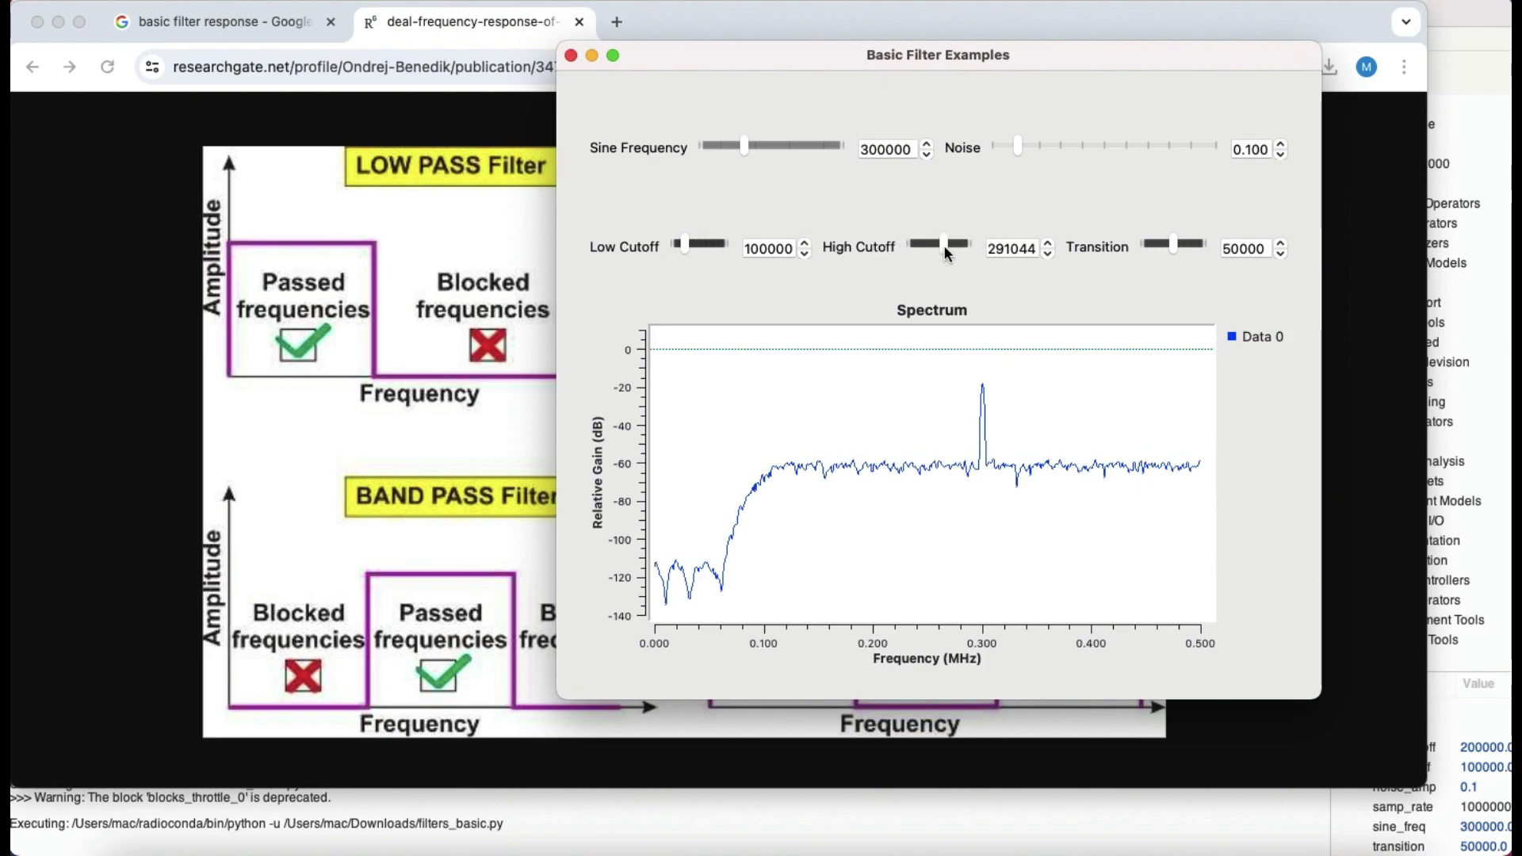
pyautogui.click(685, 243)
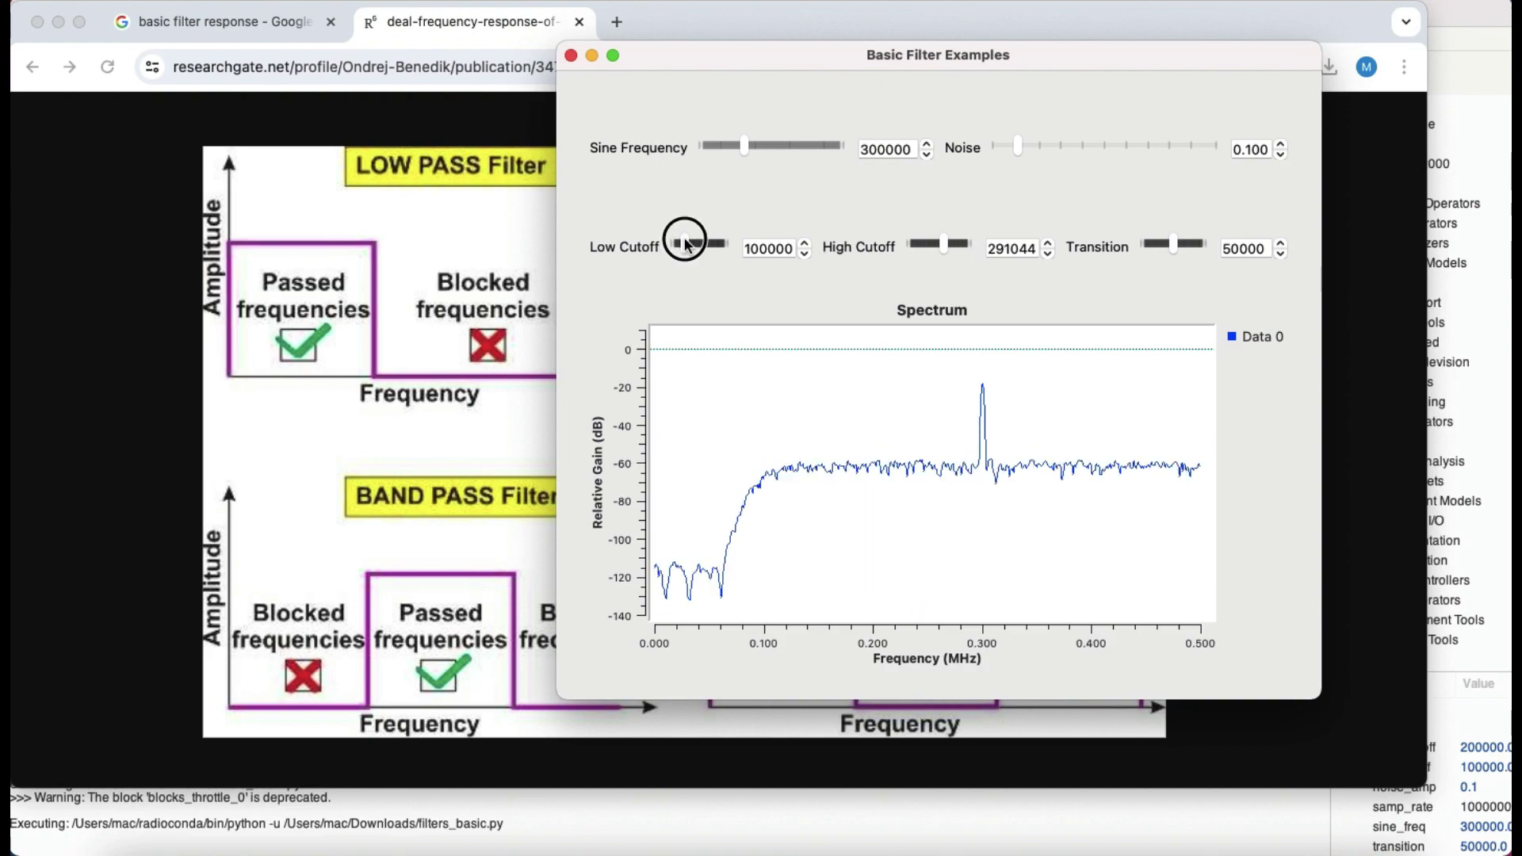
pyautogui.moveTo(685, 242); pyautogui.dragTo(690, 244)
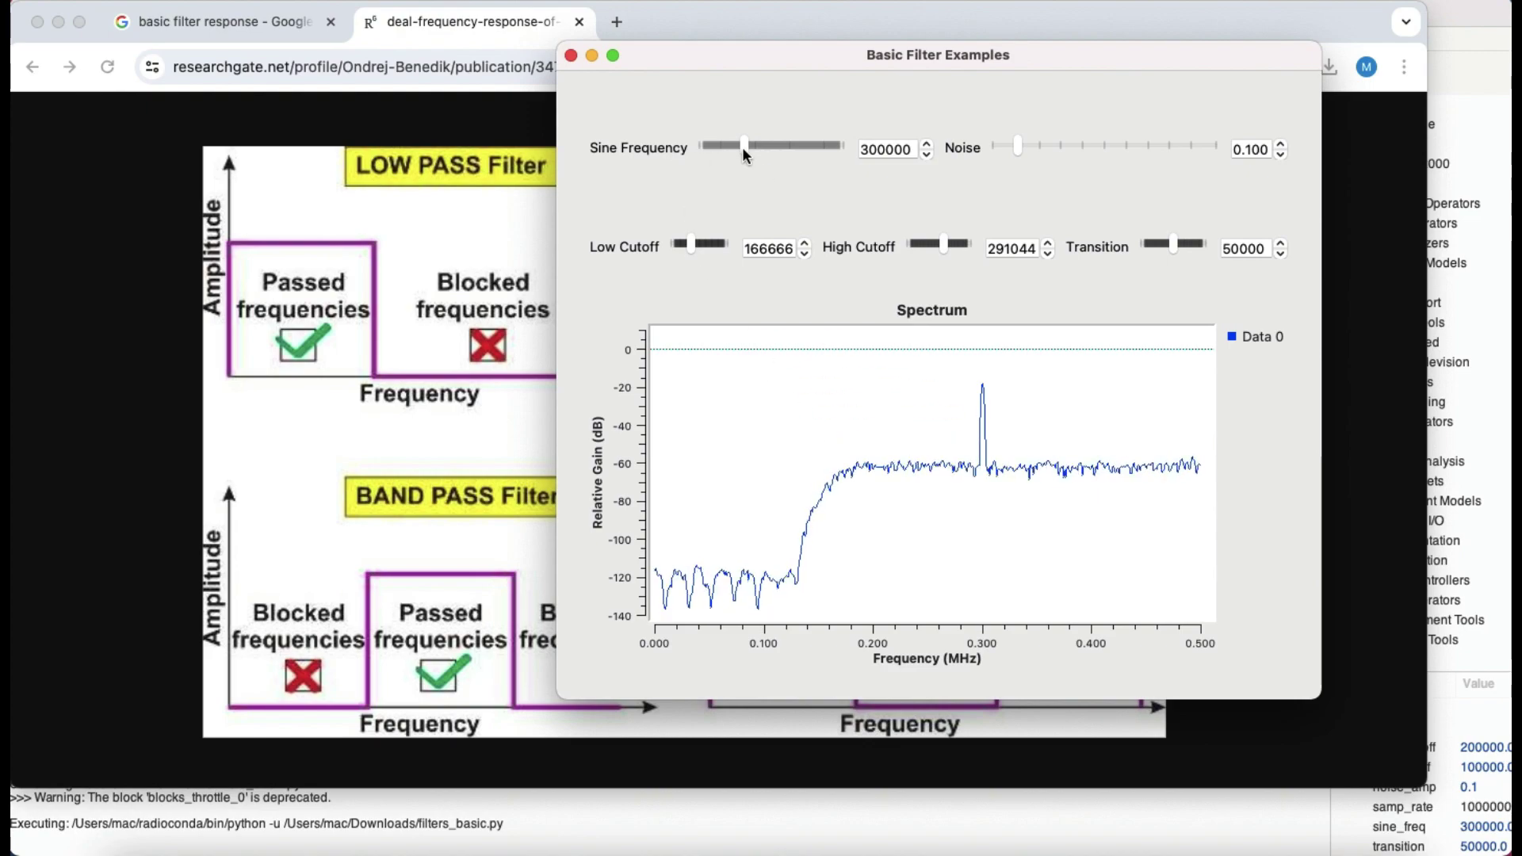
pyautogui.moveTo(743, 148); pyautogui.dragTo(746, 148)
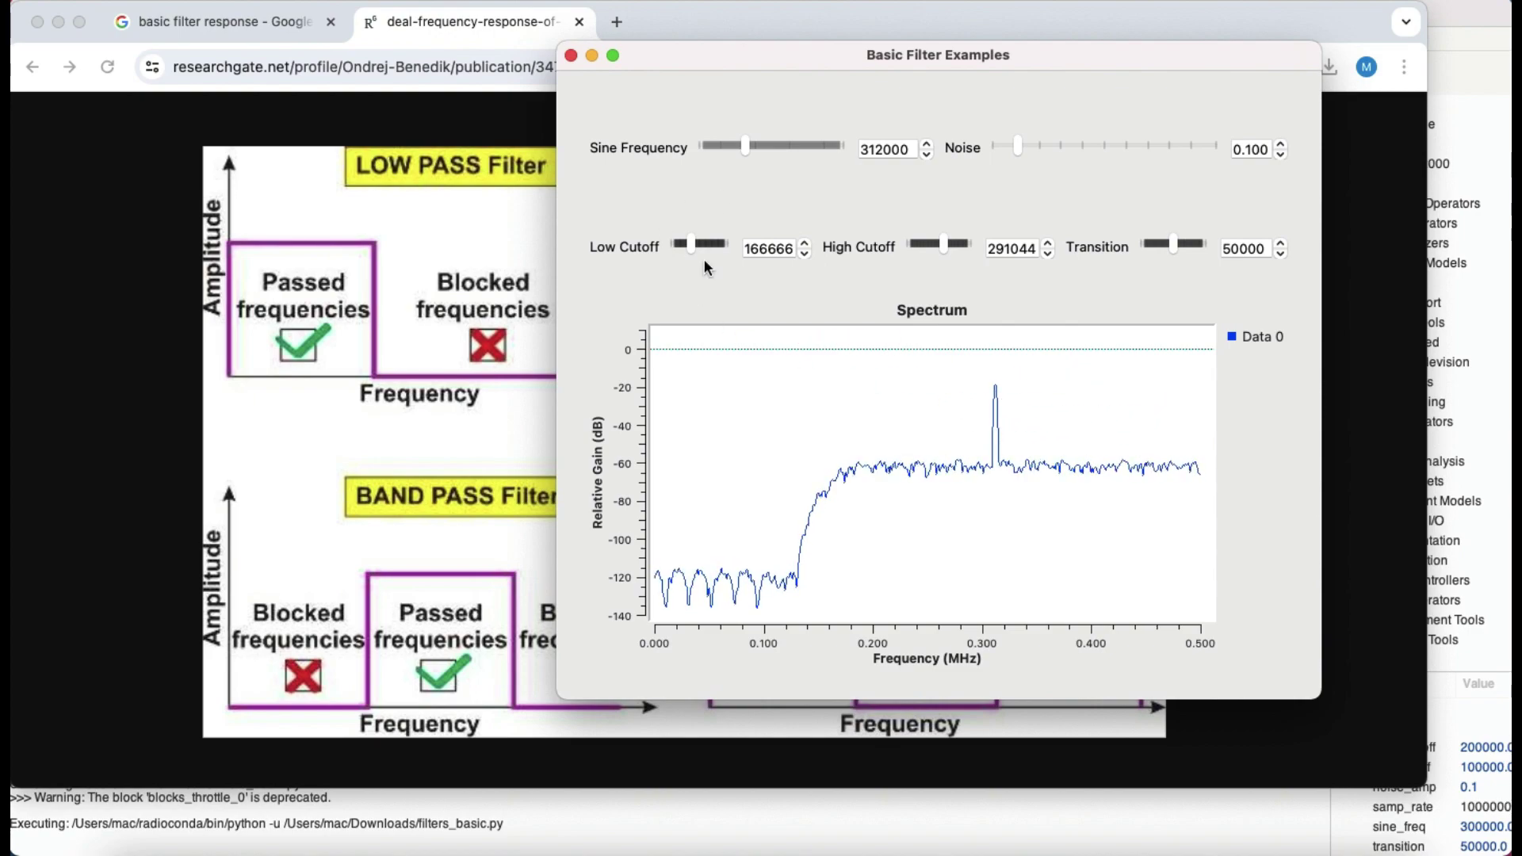
# Raise Low Cutoff to 308333 and on to 391666, and move Sine Frequency to 437000 into the high pass passband.
pyautogui.moveTo(691, 241); pyautogui.dragTo(708, 246)
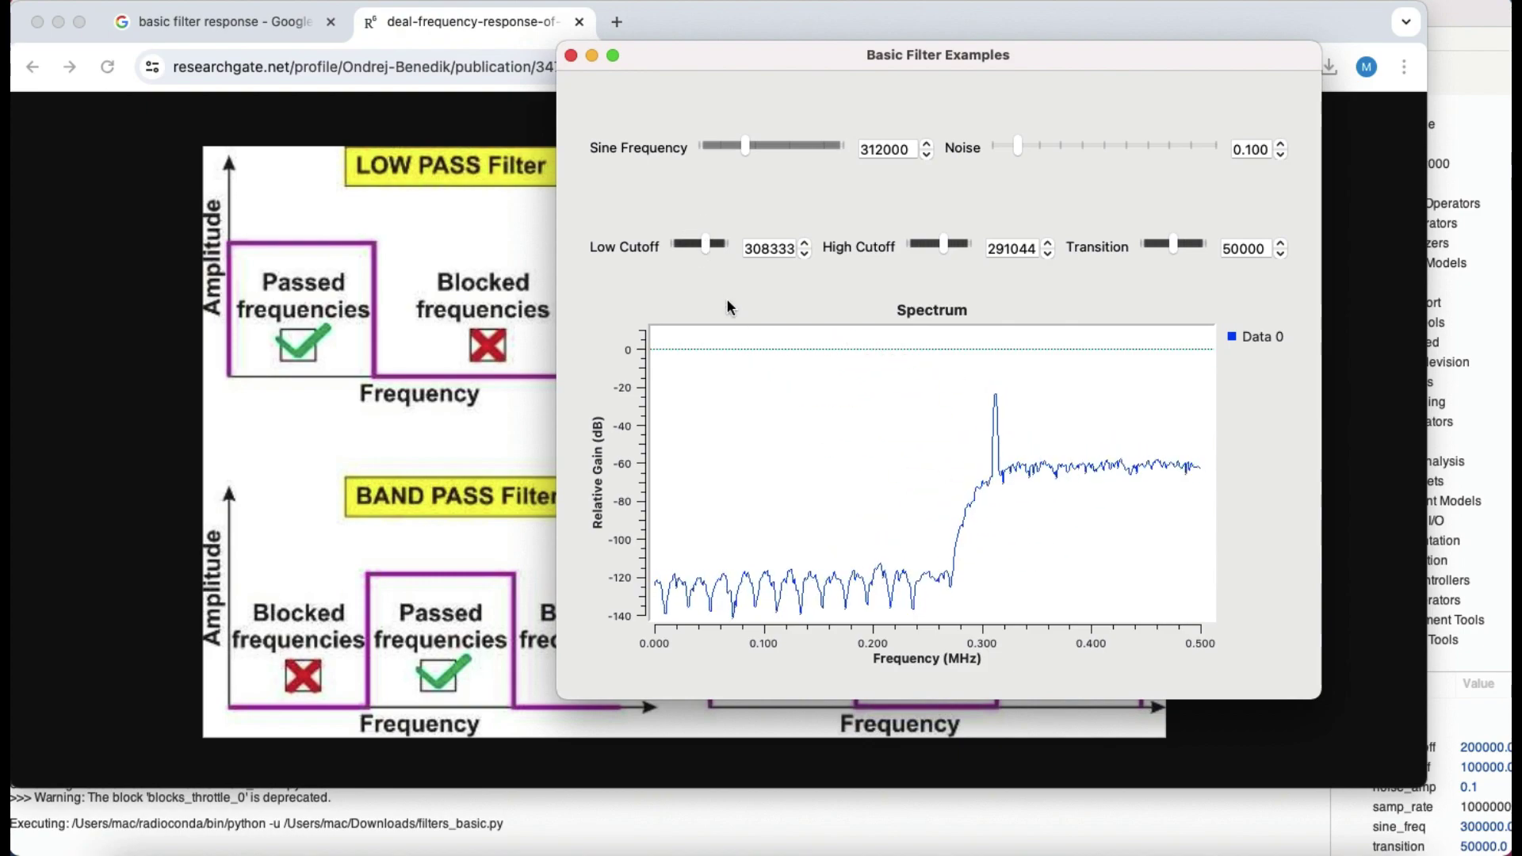
pyautogui.moveTo(706, 244); pyautogui.dragTo(719, 248)
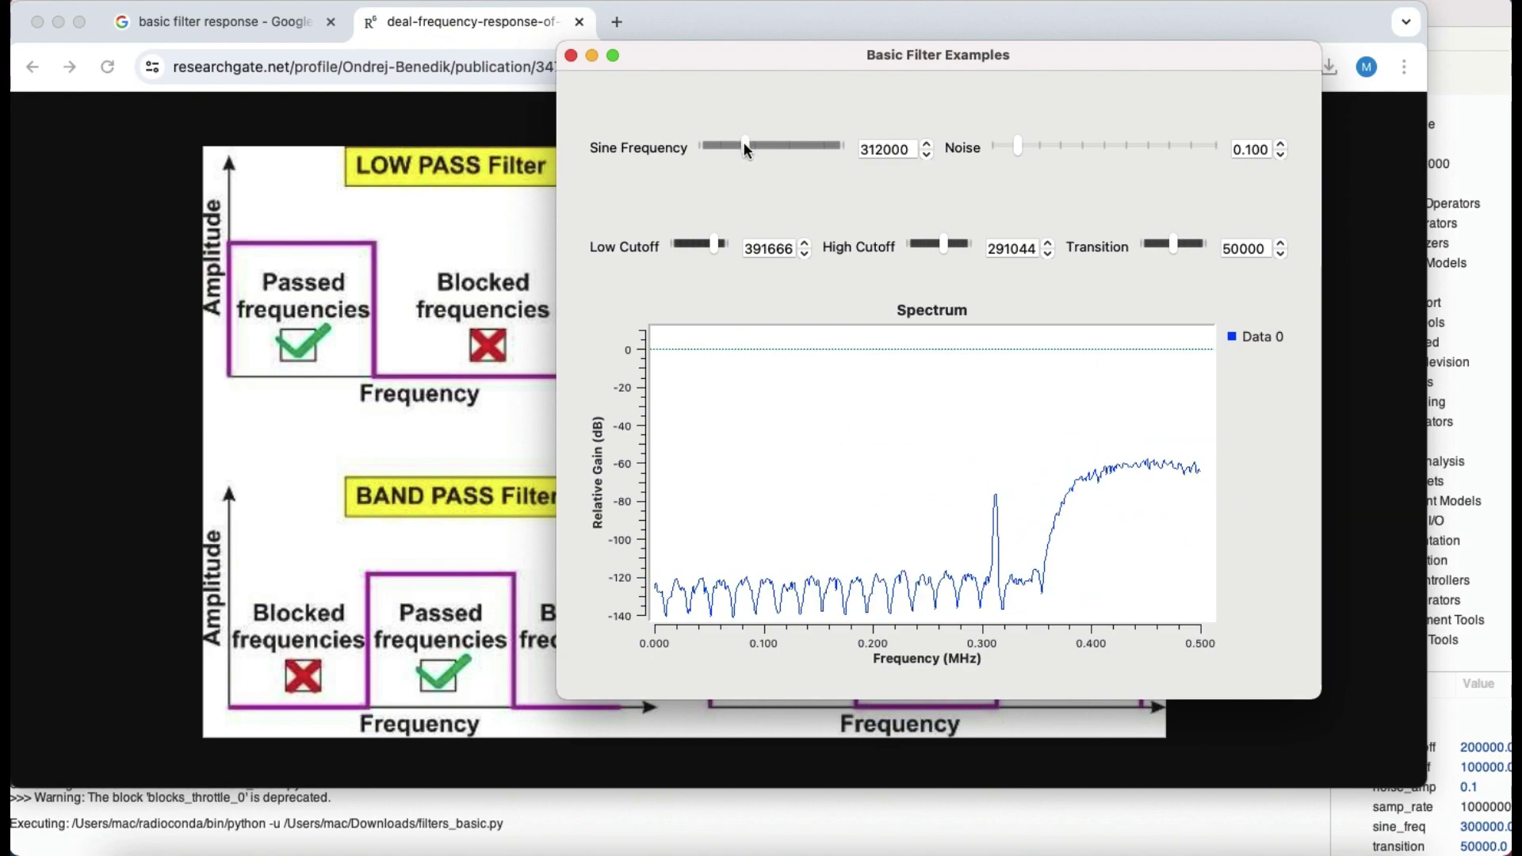
pyautogui.moveTo(744, 144); pyautogui.dragTo(776, 144)
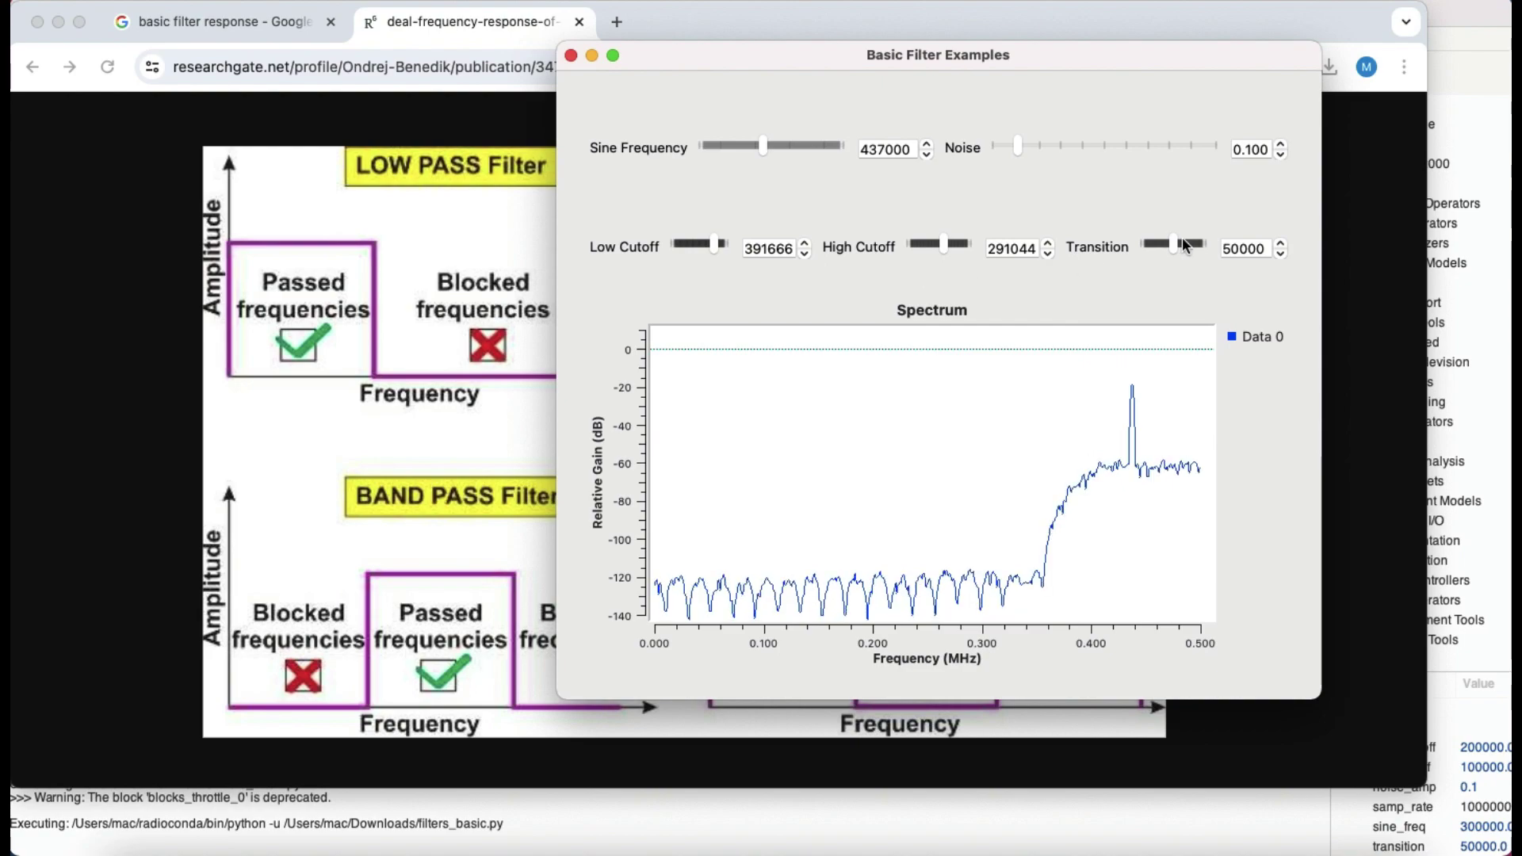
# Vary Transition from 3911 to 1000 and up to 53411 with Low Cutoff at 175000 to compare the high pass filter's slope.
pyautogui.moveTo(1170, 242); pyautogui.dragTo(1144, 246)
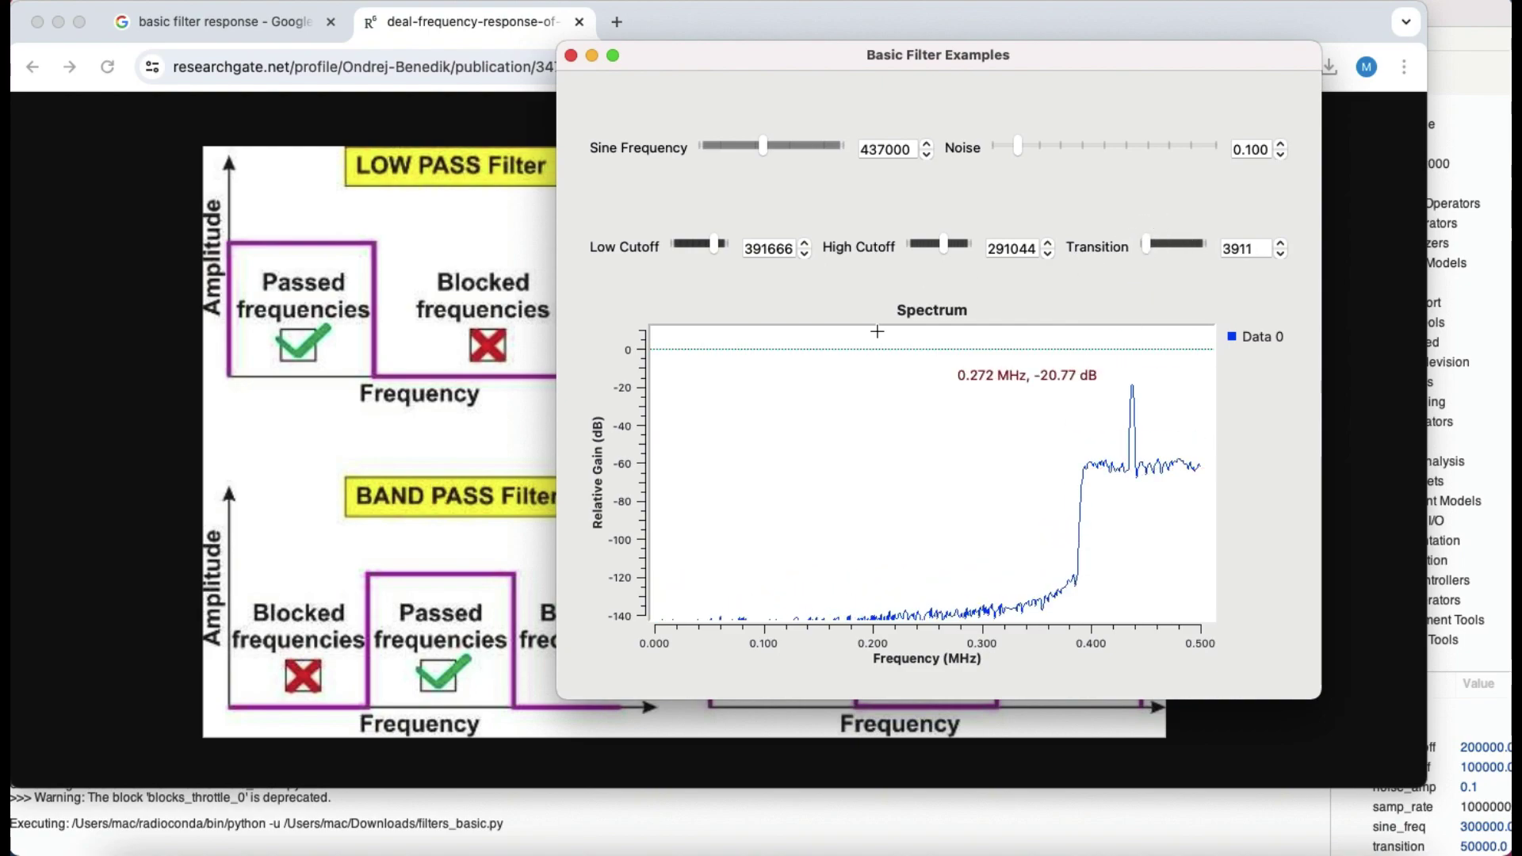
pyautogui.moveTo(711, 243); pyautogui.dragTo(689, 244)
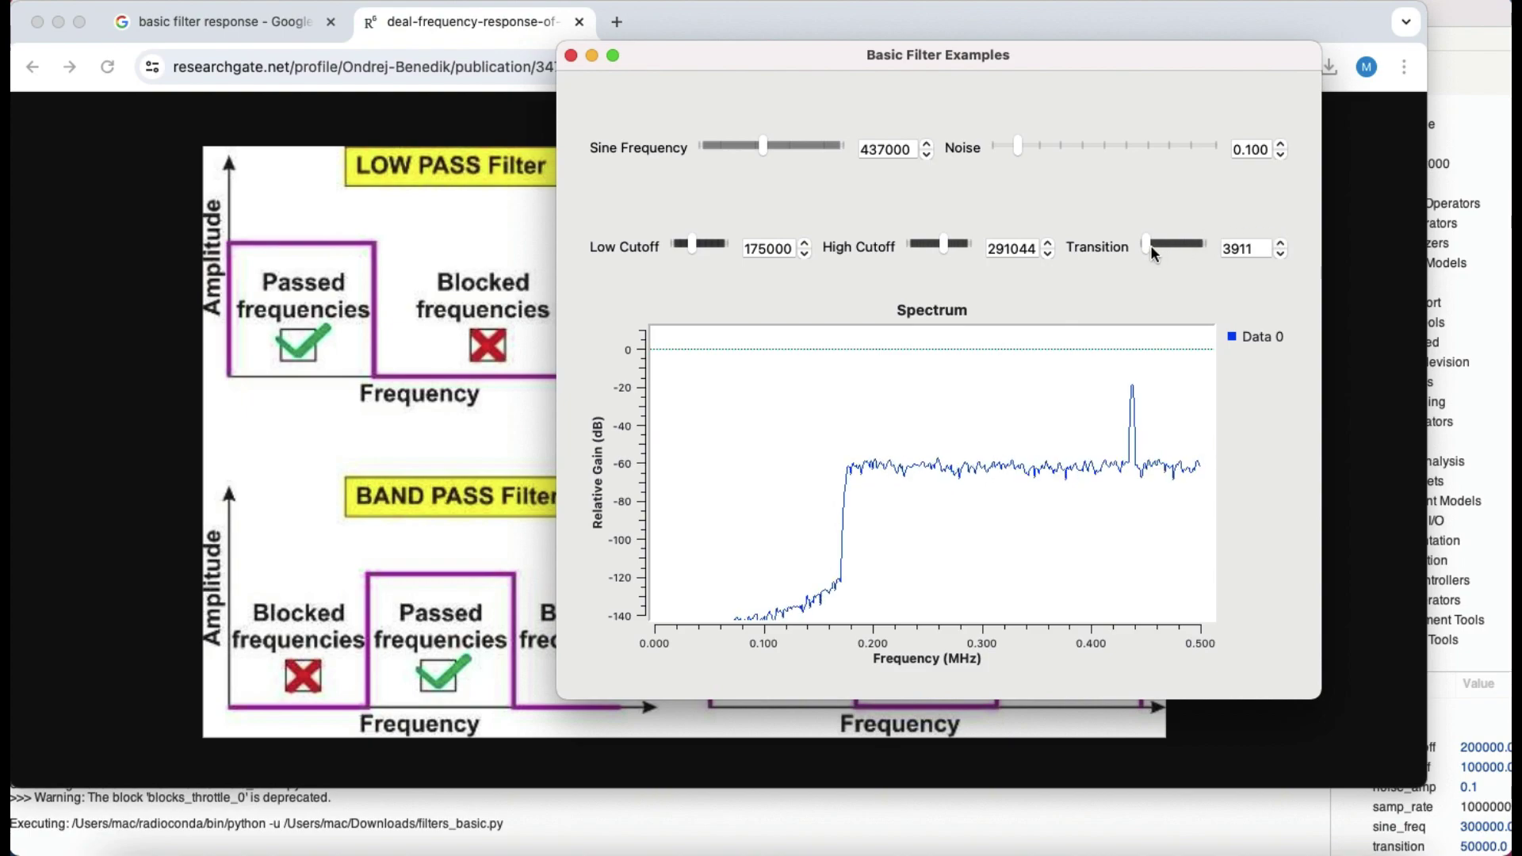
pyautogui.moveTo(1143, 248); pyautogui.dragTo(1119, 248)
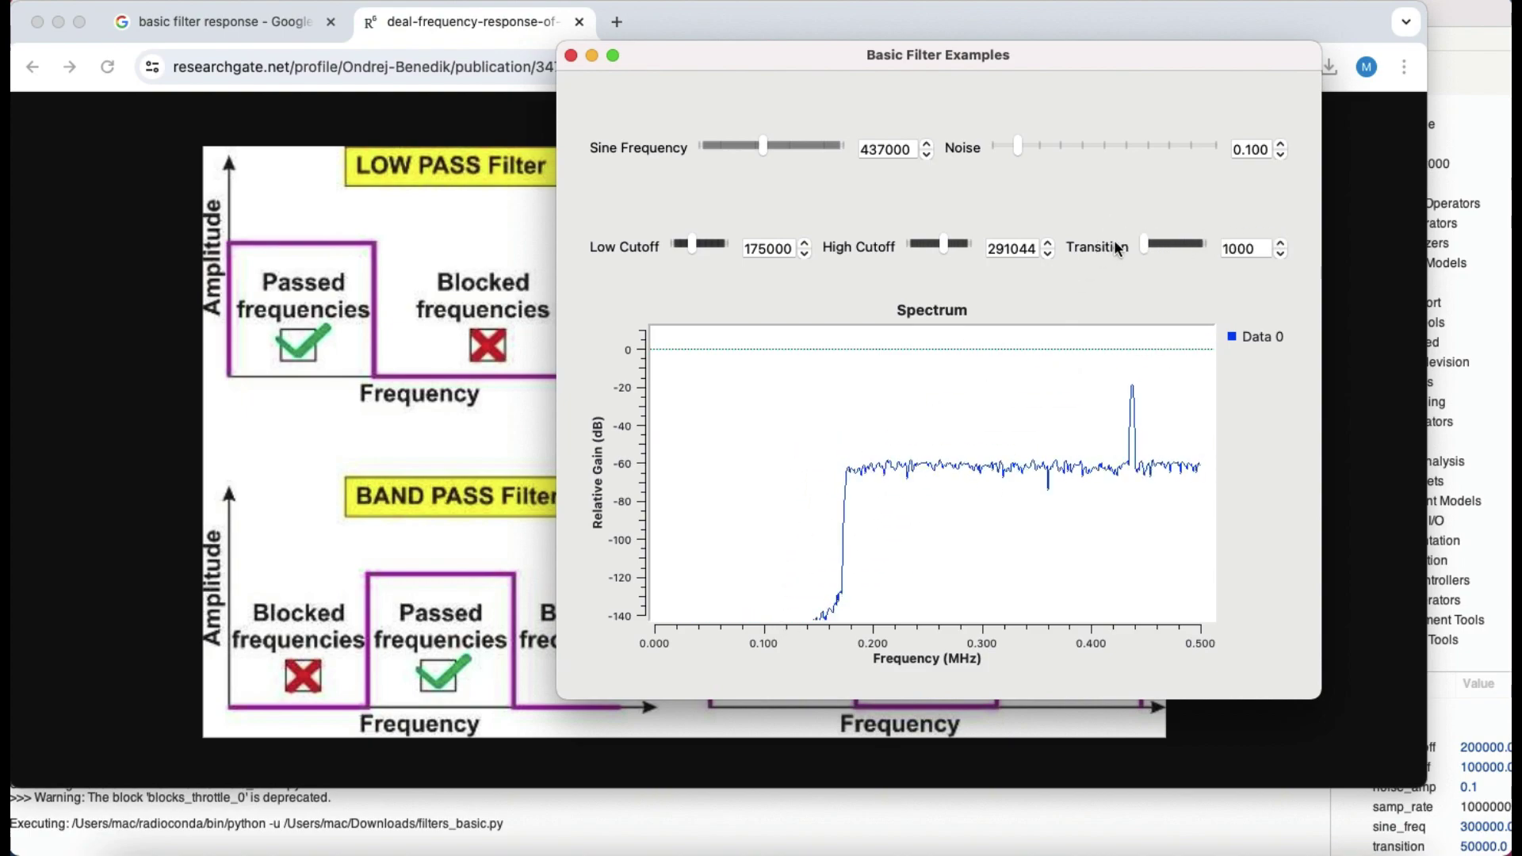
pyautogui.moveTo(1144, 246); pyautogui.dragTo(1176, 247)
pyautogui.click(1169, 245)
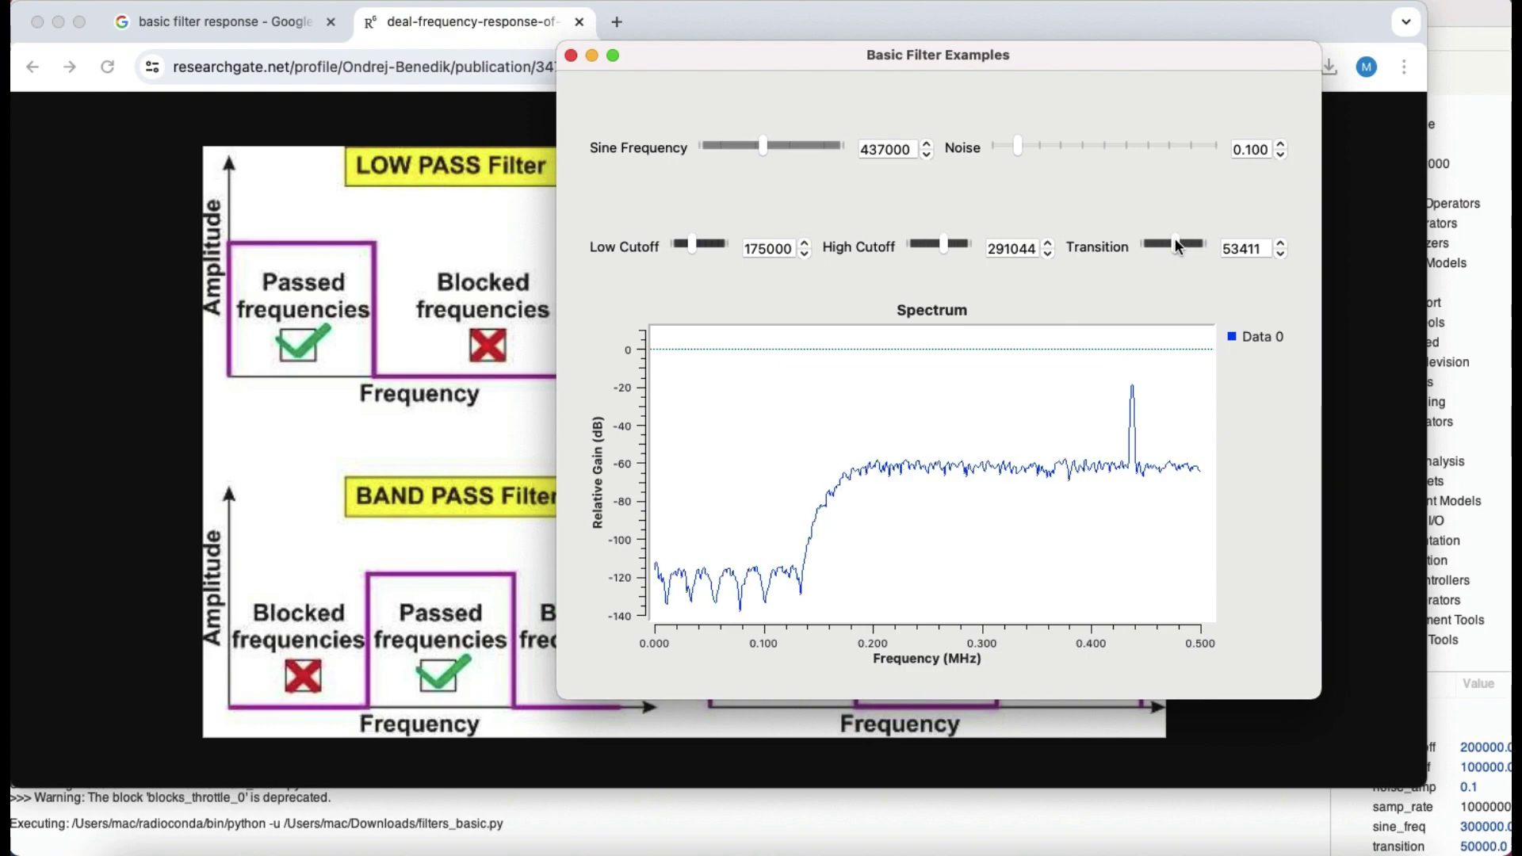
# Close the Basic Filter Examples window and switch back to the filters_basic flowgraph in GNU Radio.
pyautogui.click(567, 53)
pyautogui.click(445, 72)
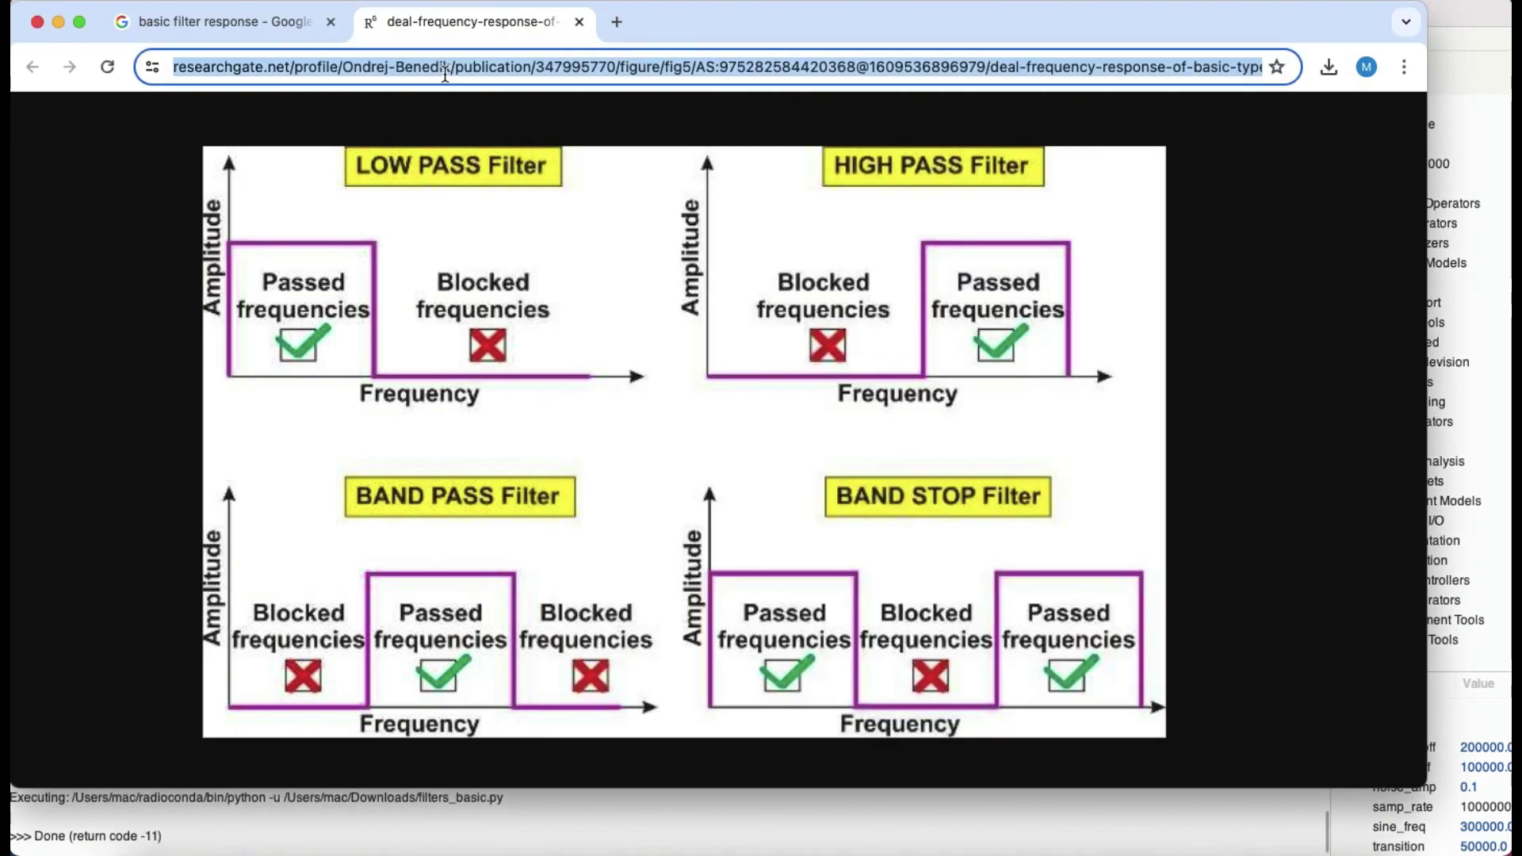
pyautogui.press('super+Tab')
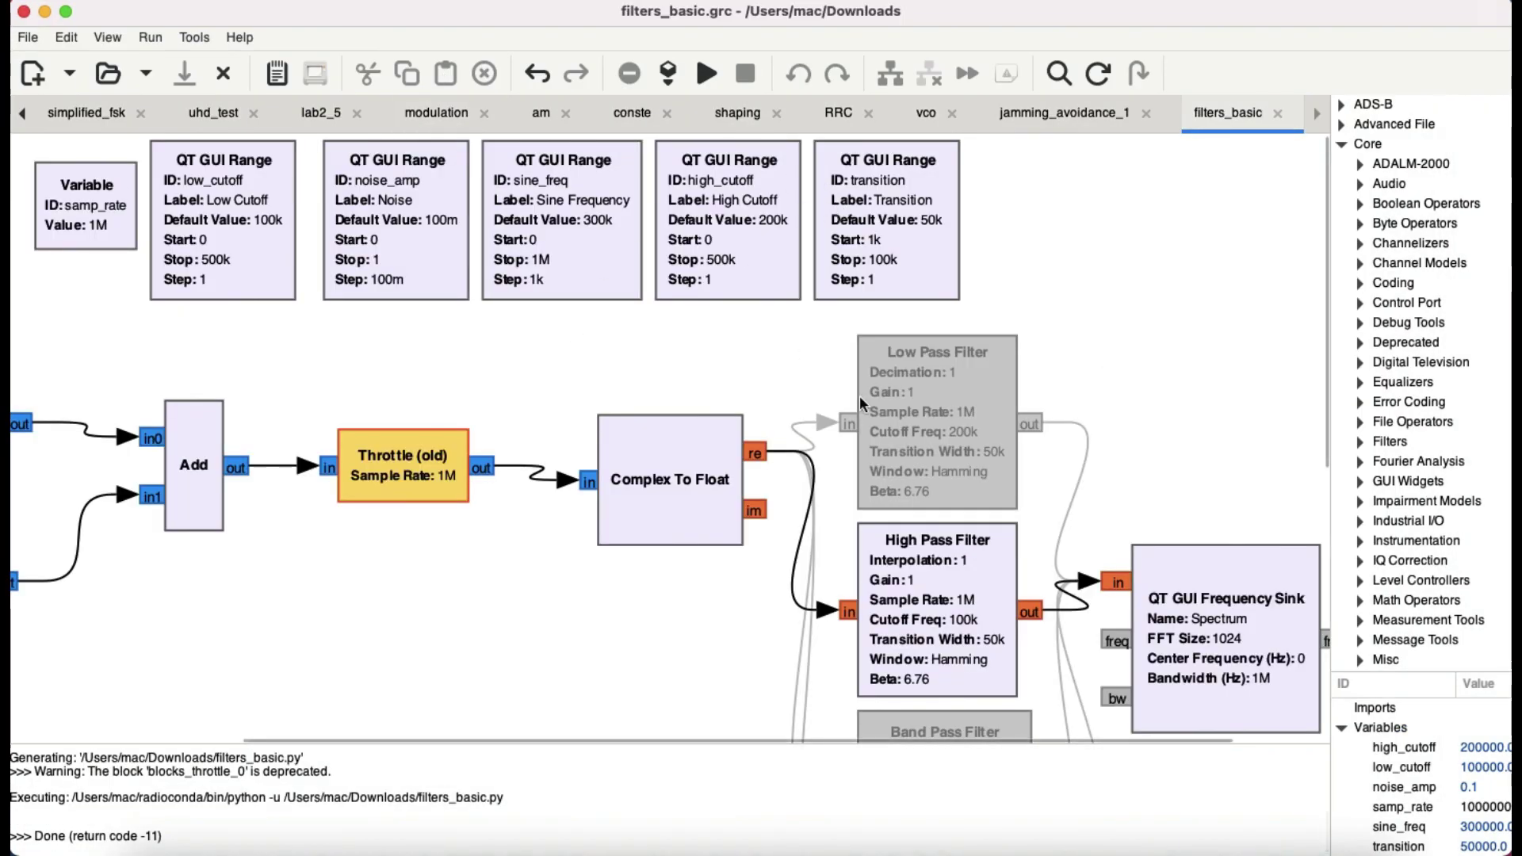
# Disable the High Pass Filter block and enable the Band Pass Filter block.
pyautogui.scroll(-6, 955, 600)
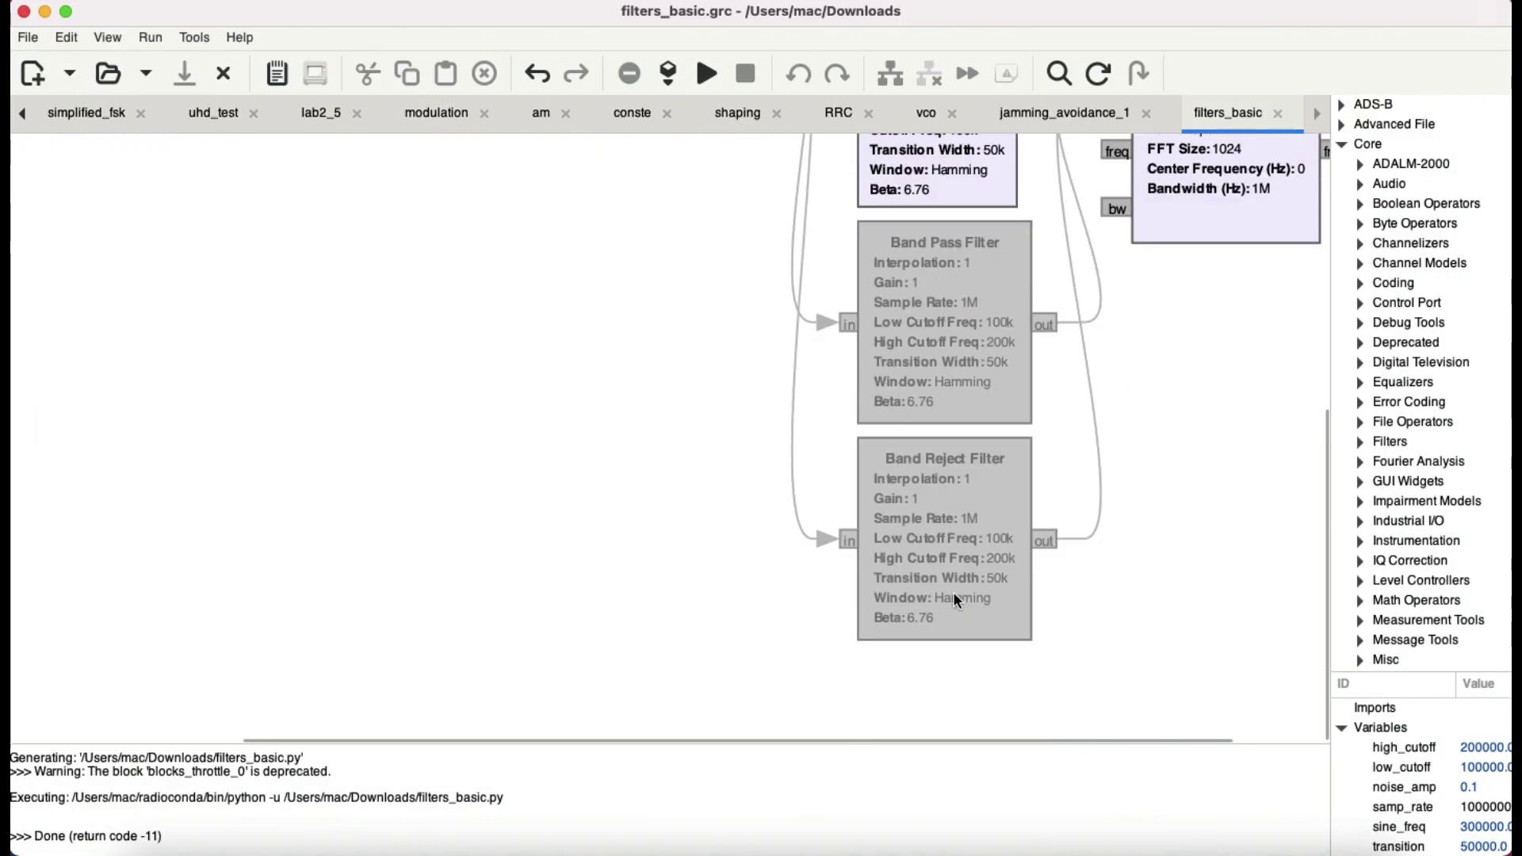
pyautogui.click(943, 187)
pyautogui.press('d')
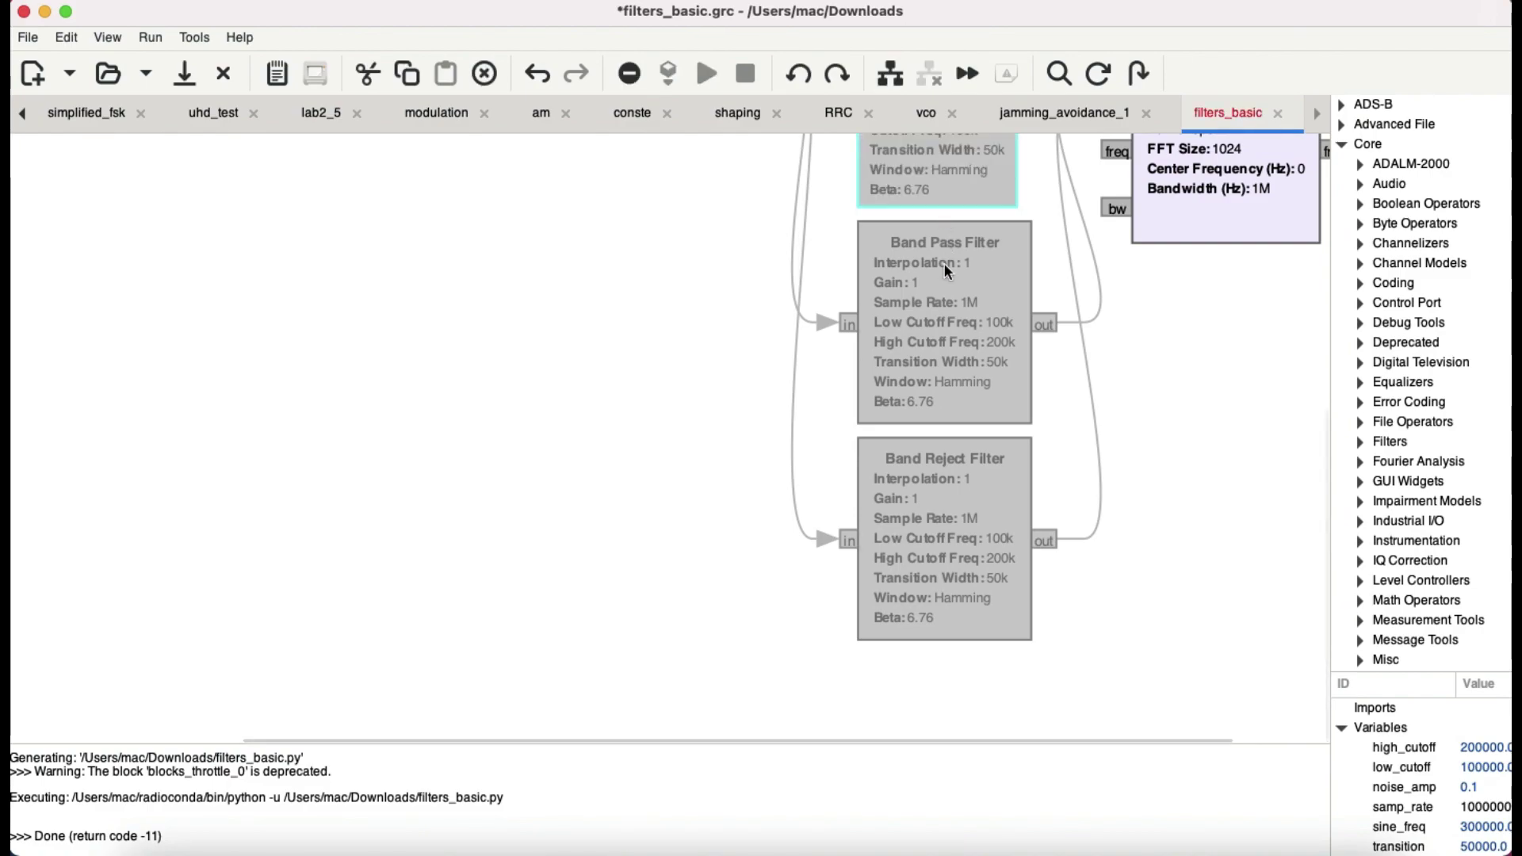
pyautogui.click(945, 318)
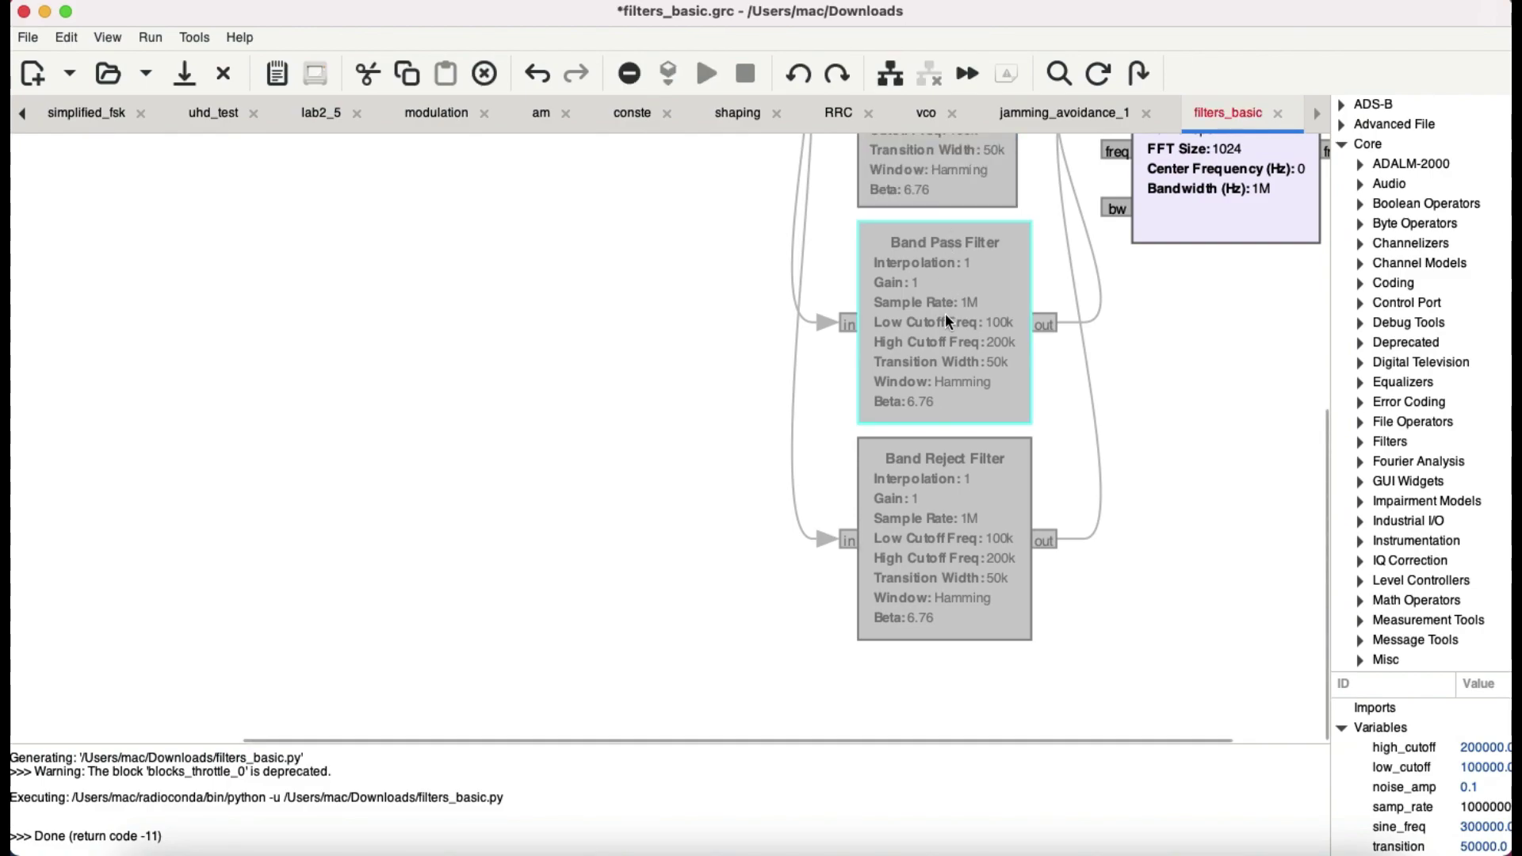
pyautogui.press('e')
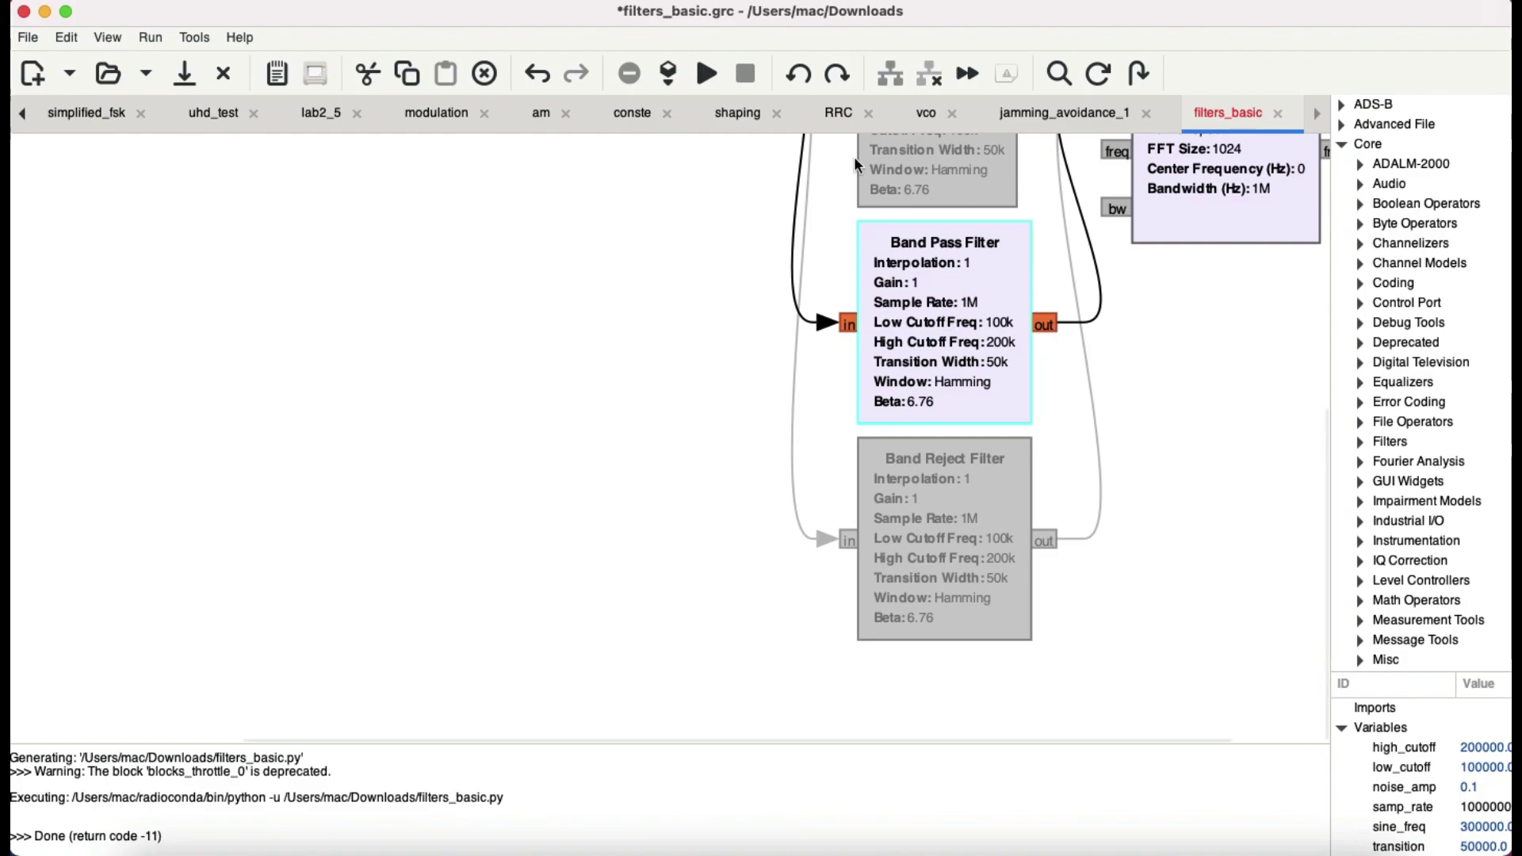
# Run the flowgraph with the Band Pass Filter, switch to the filter diagrams in Chrome, and dismiss the python problem report.
pyautogui.click(705, 76)
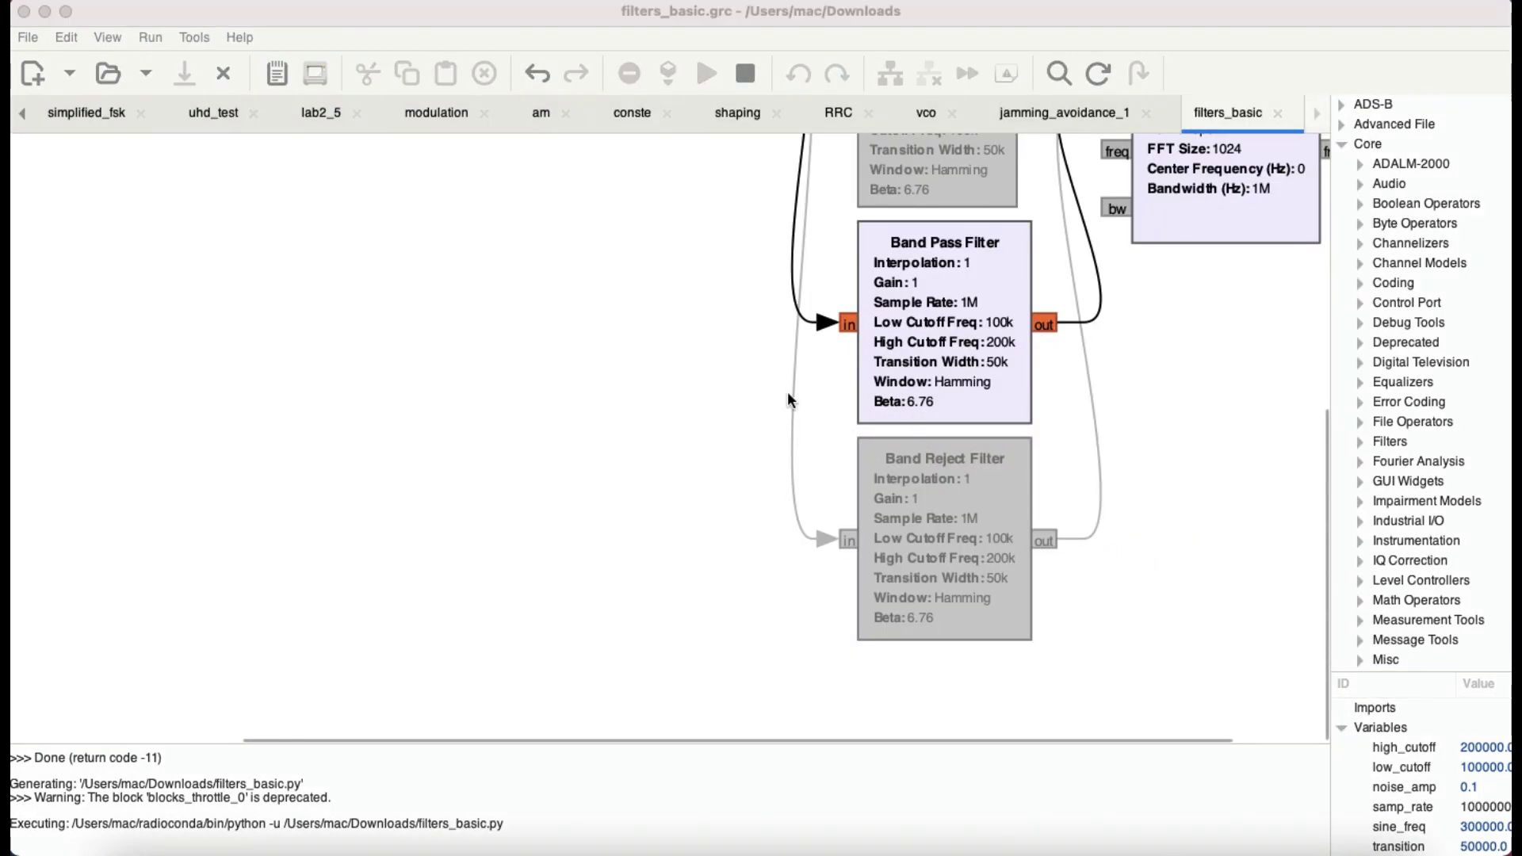
pyautogui.press('super+Tab')
pyautogui.press('super+Tab')
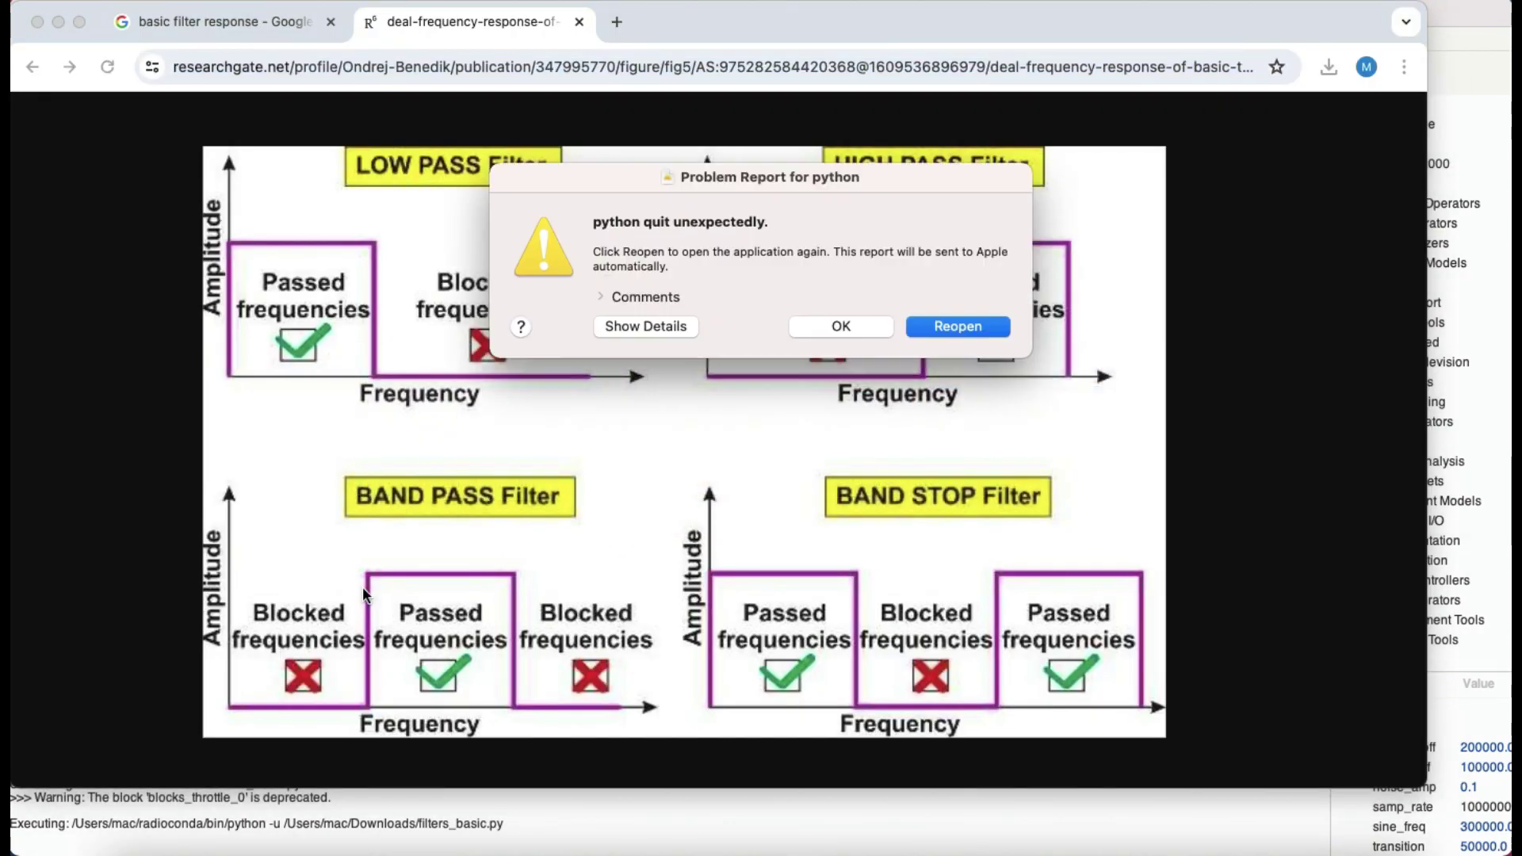
pyautogui.click(849, 327)
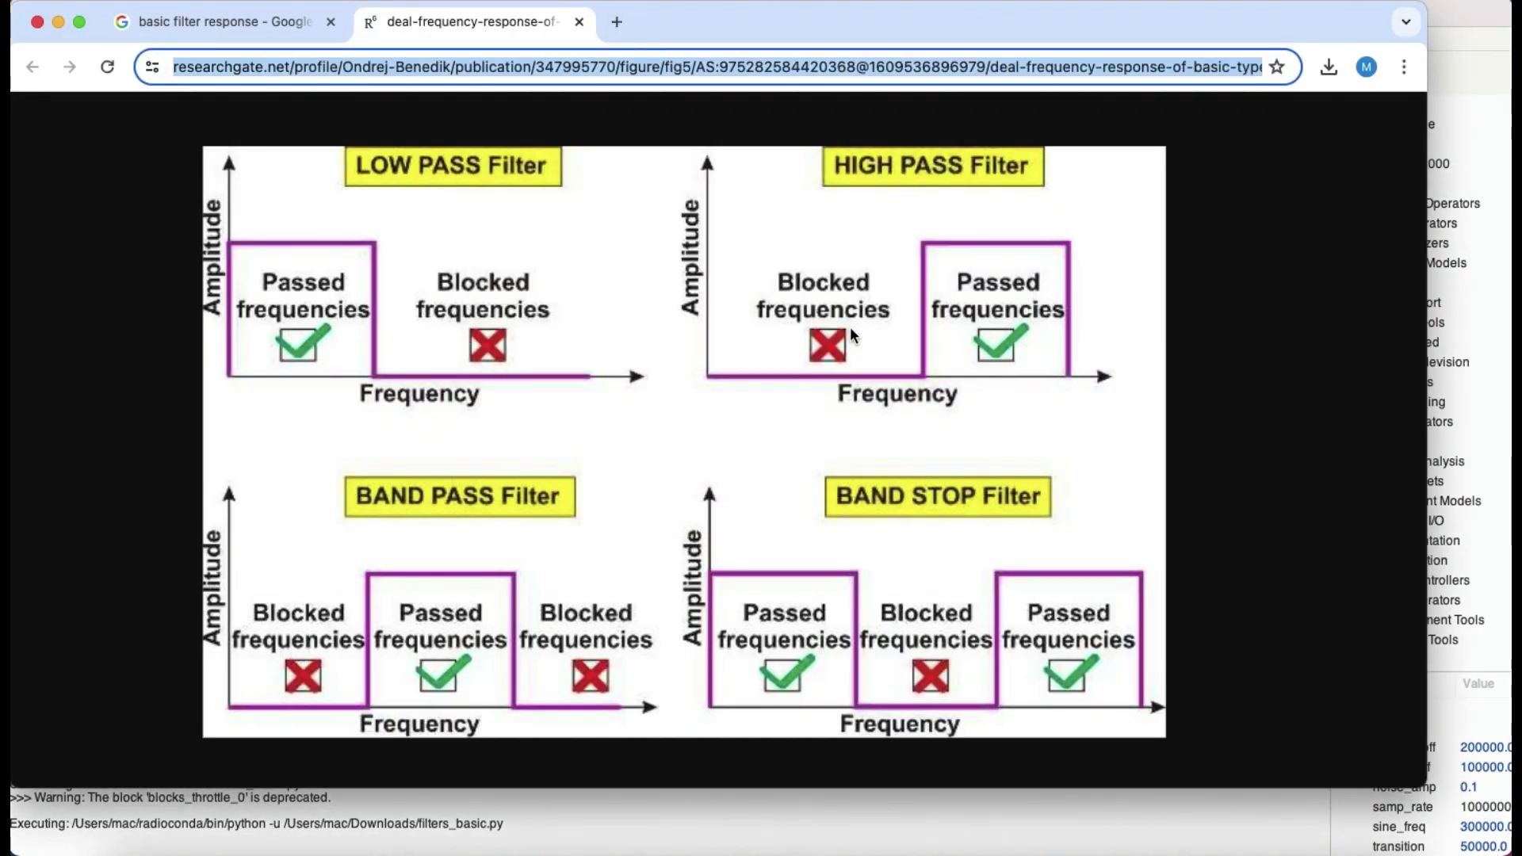
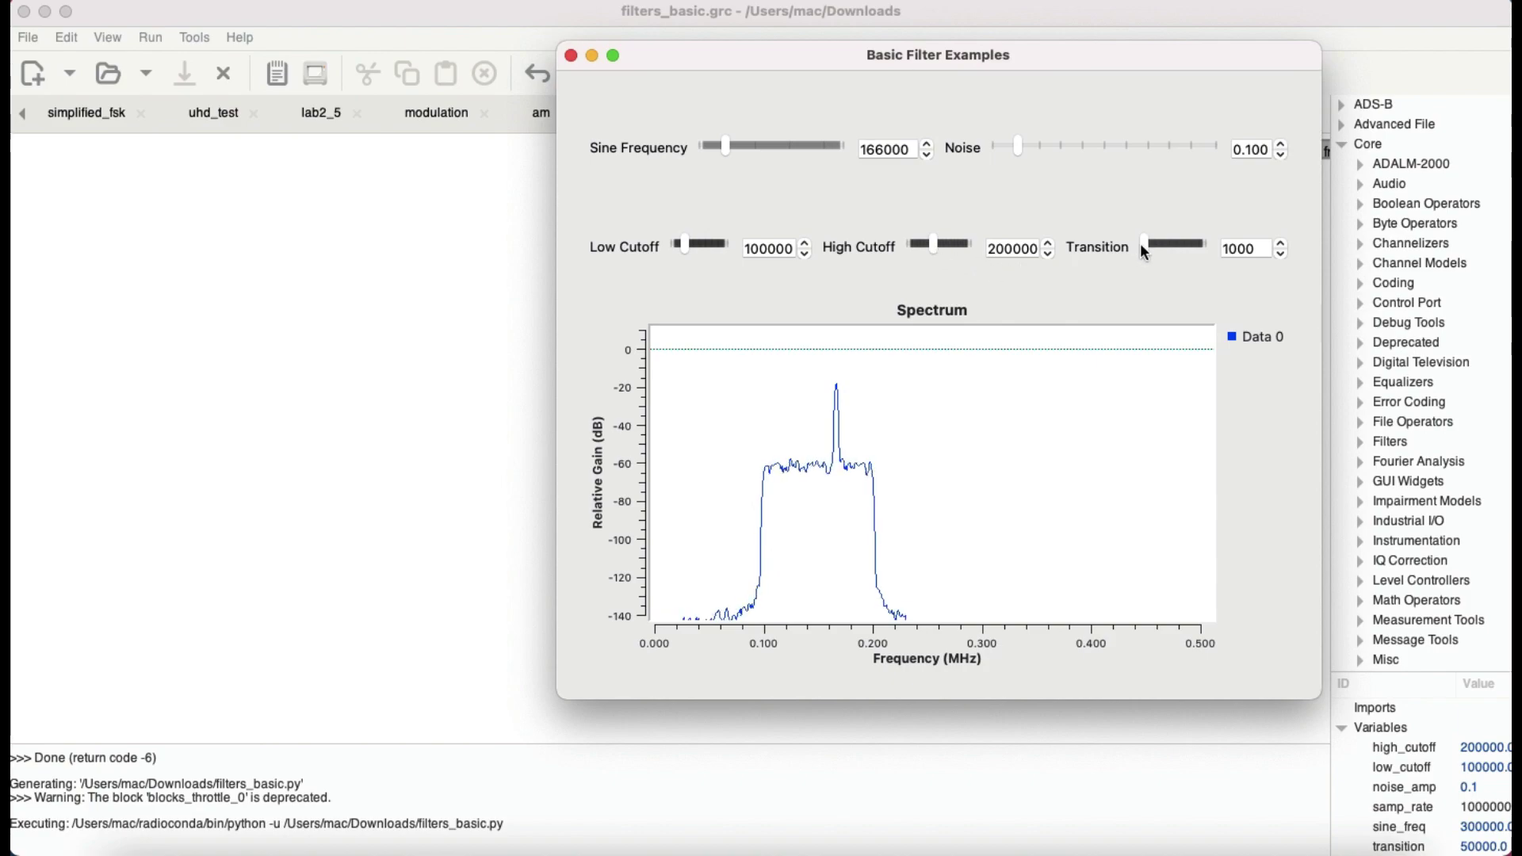
# Move Sine Frequency to 465000, read the peak outside the passband, and close the Basic Filter Examples window.
pyautogui.moveTo(727, 147); pyautogui.dragTo(766, 148)
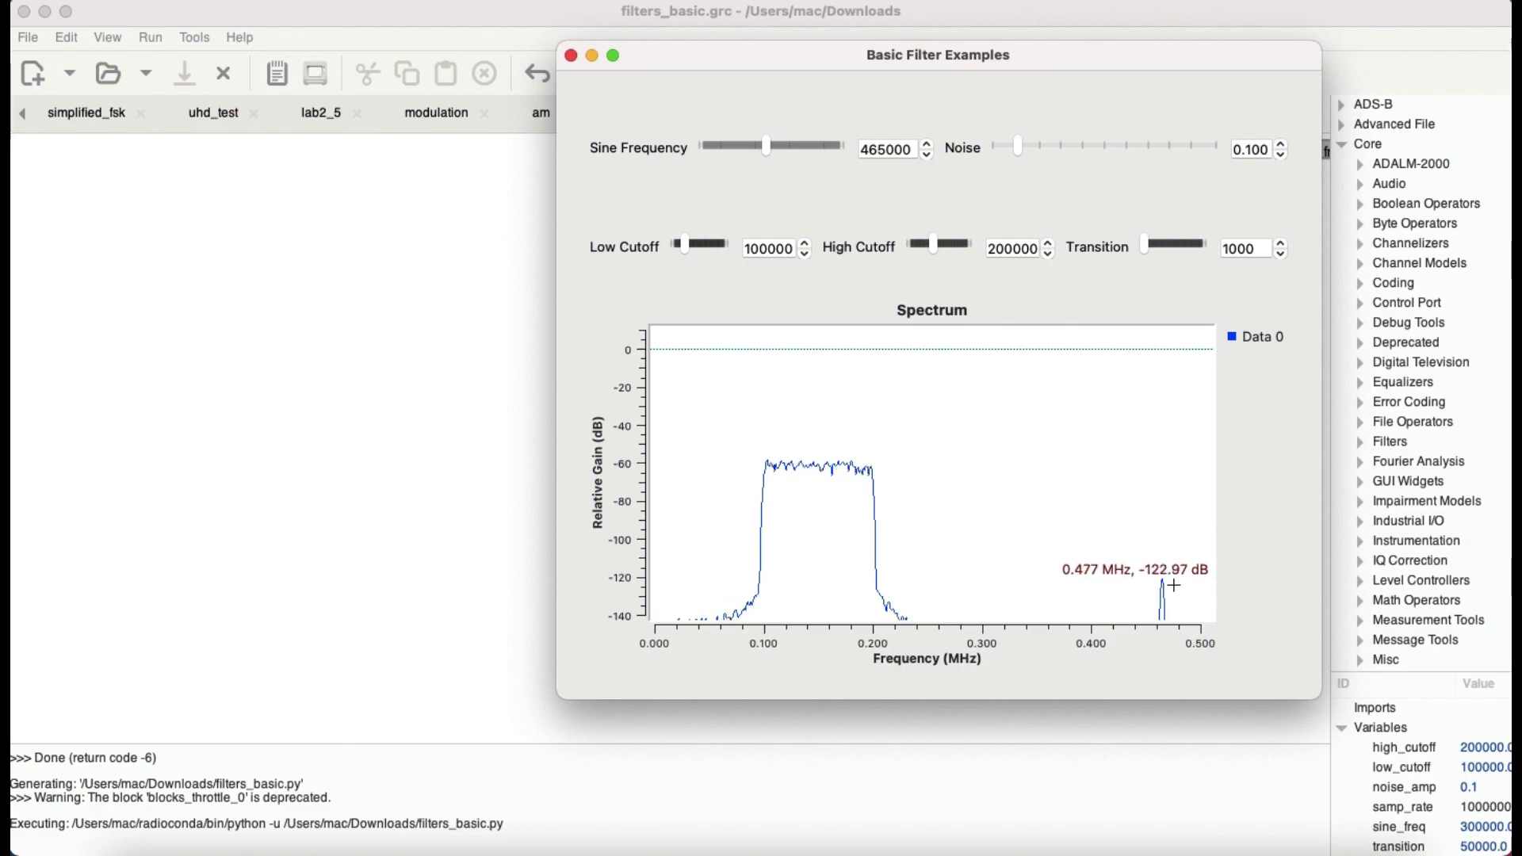
pyautogui.moveTo(1161, 577)
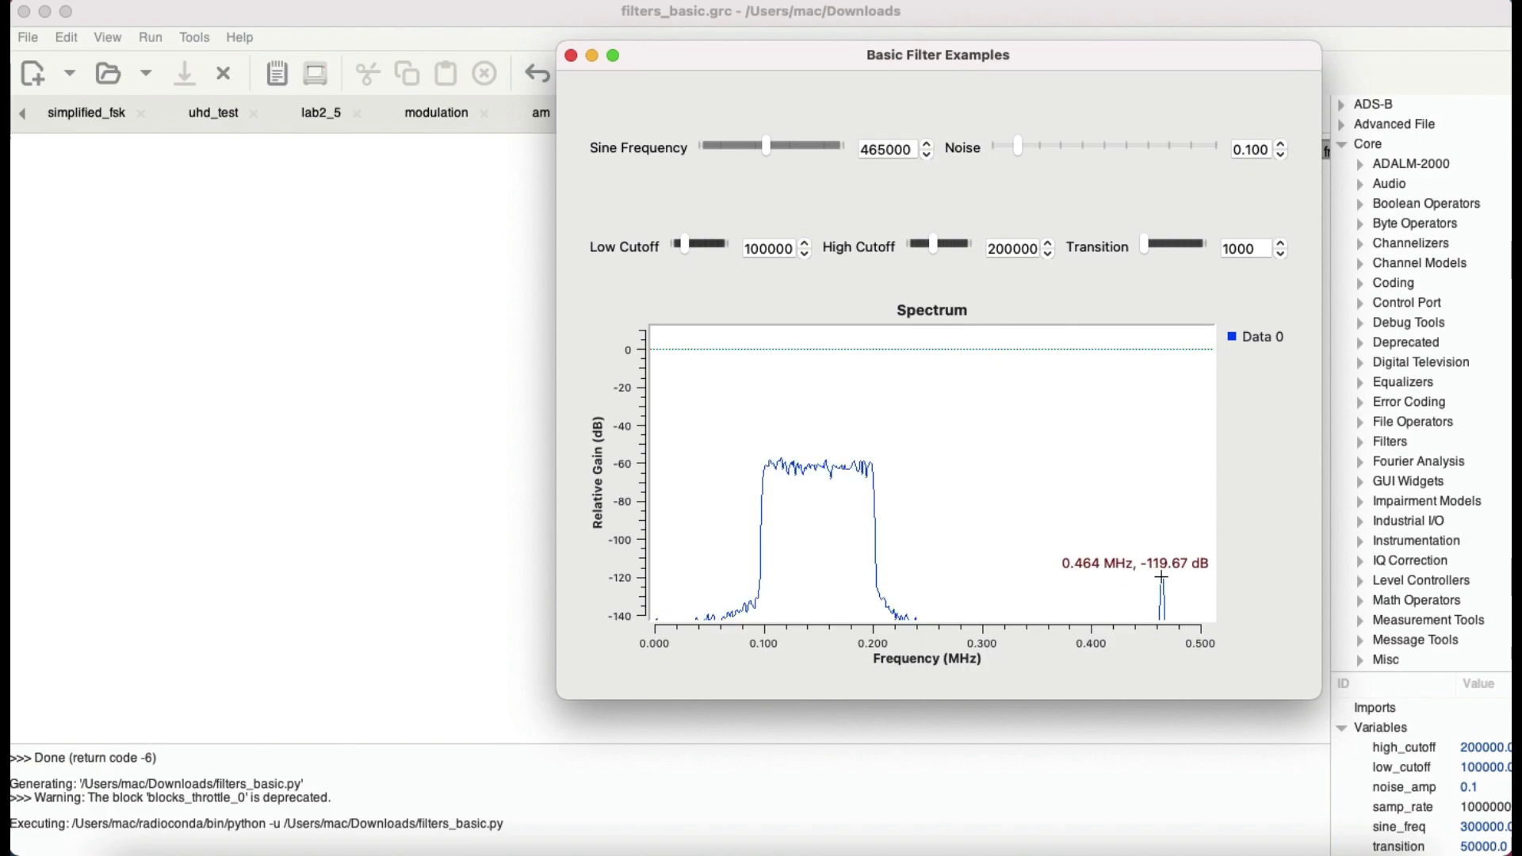
pyautogui.click(570, 55)
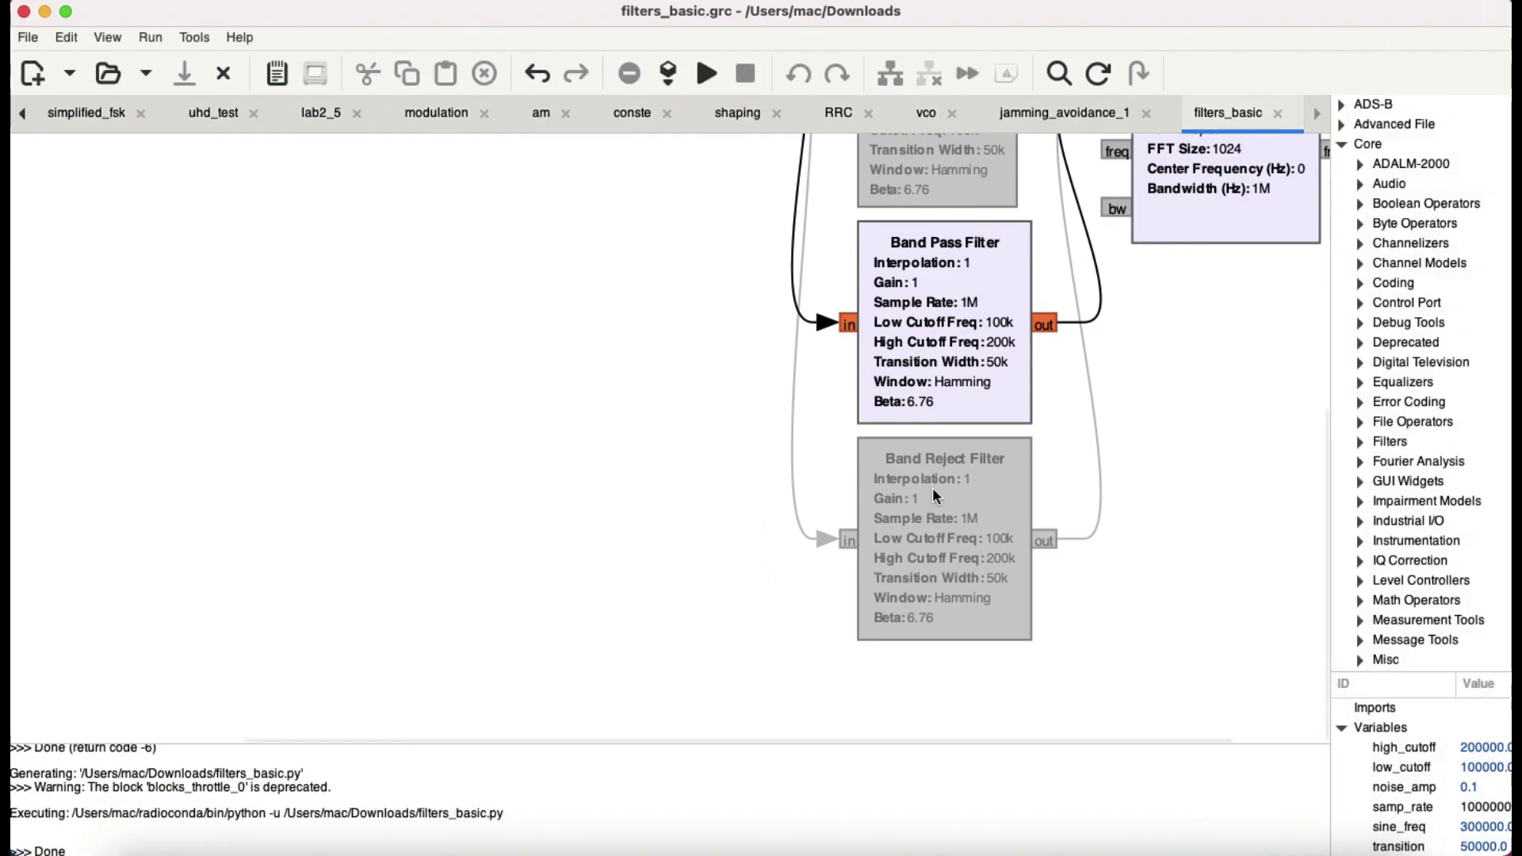
# Disable the Band Pass Filter block and enable the Band Reject Filter block.
pyautogui.click(958, 315)
pyautogui.press('d')
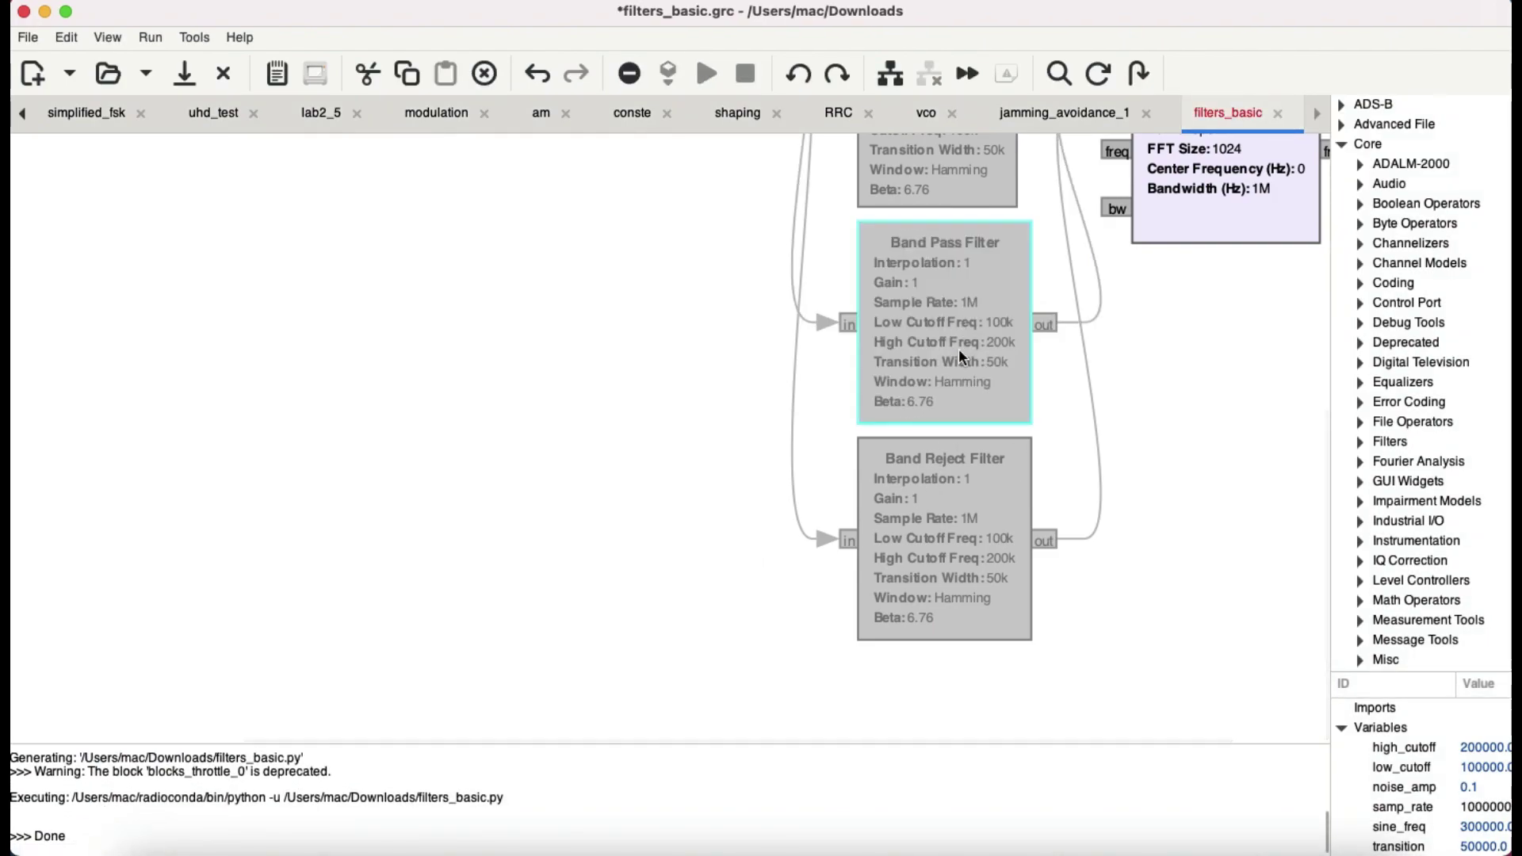
pyautogui.click(978, 520)
pyautogui.press('e')
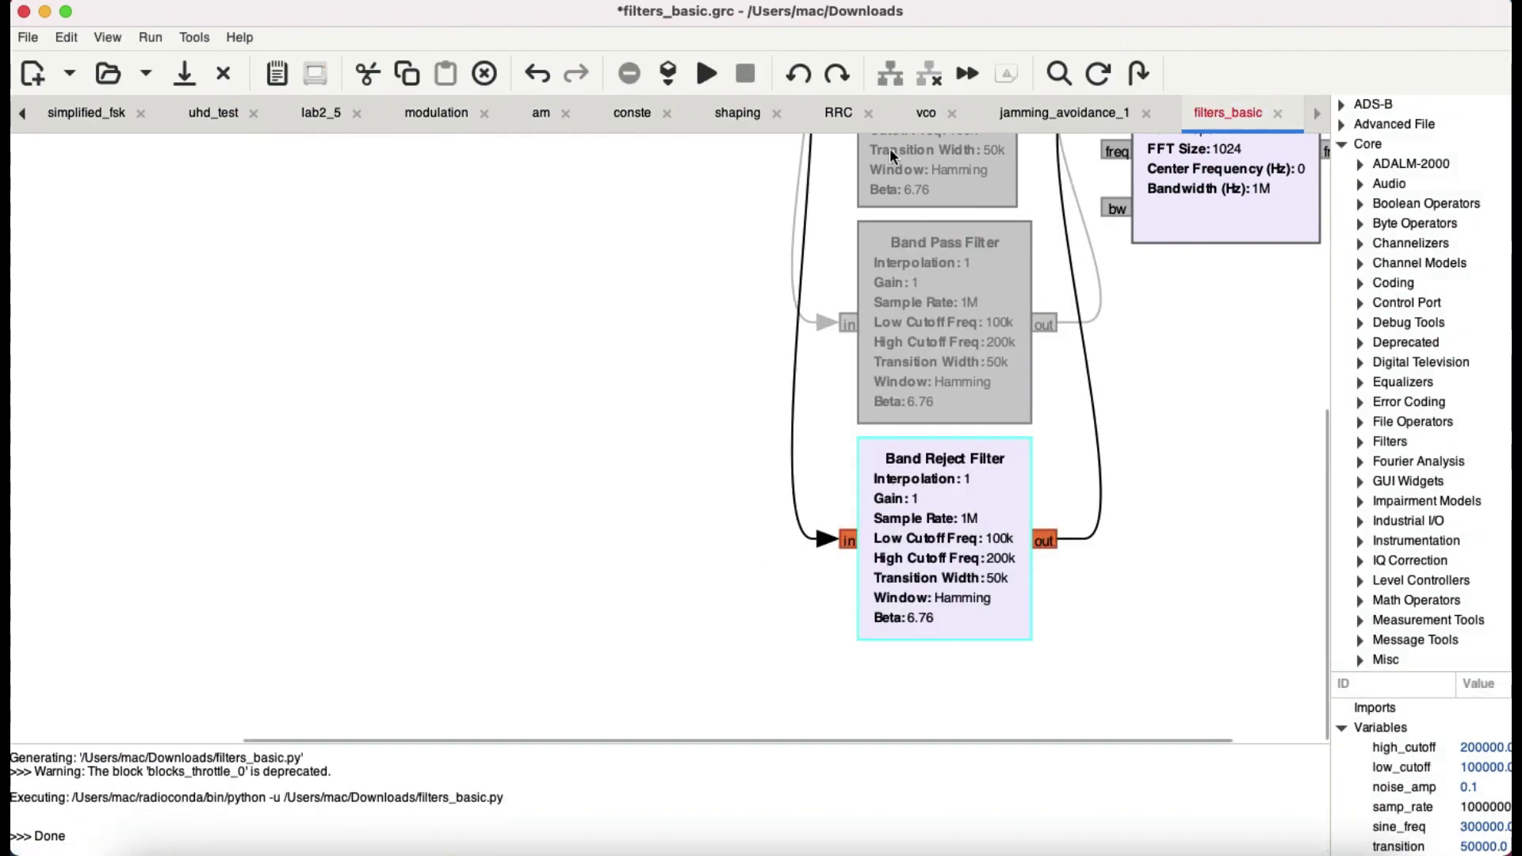
# Run the flowgraph with the Band Reject Filter and compare its spectrum with the band stop diagram in Chrome.
pyautogui.click(706, 74)
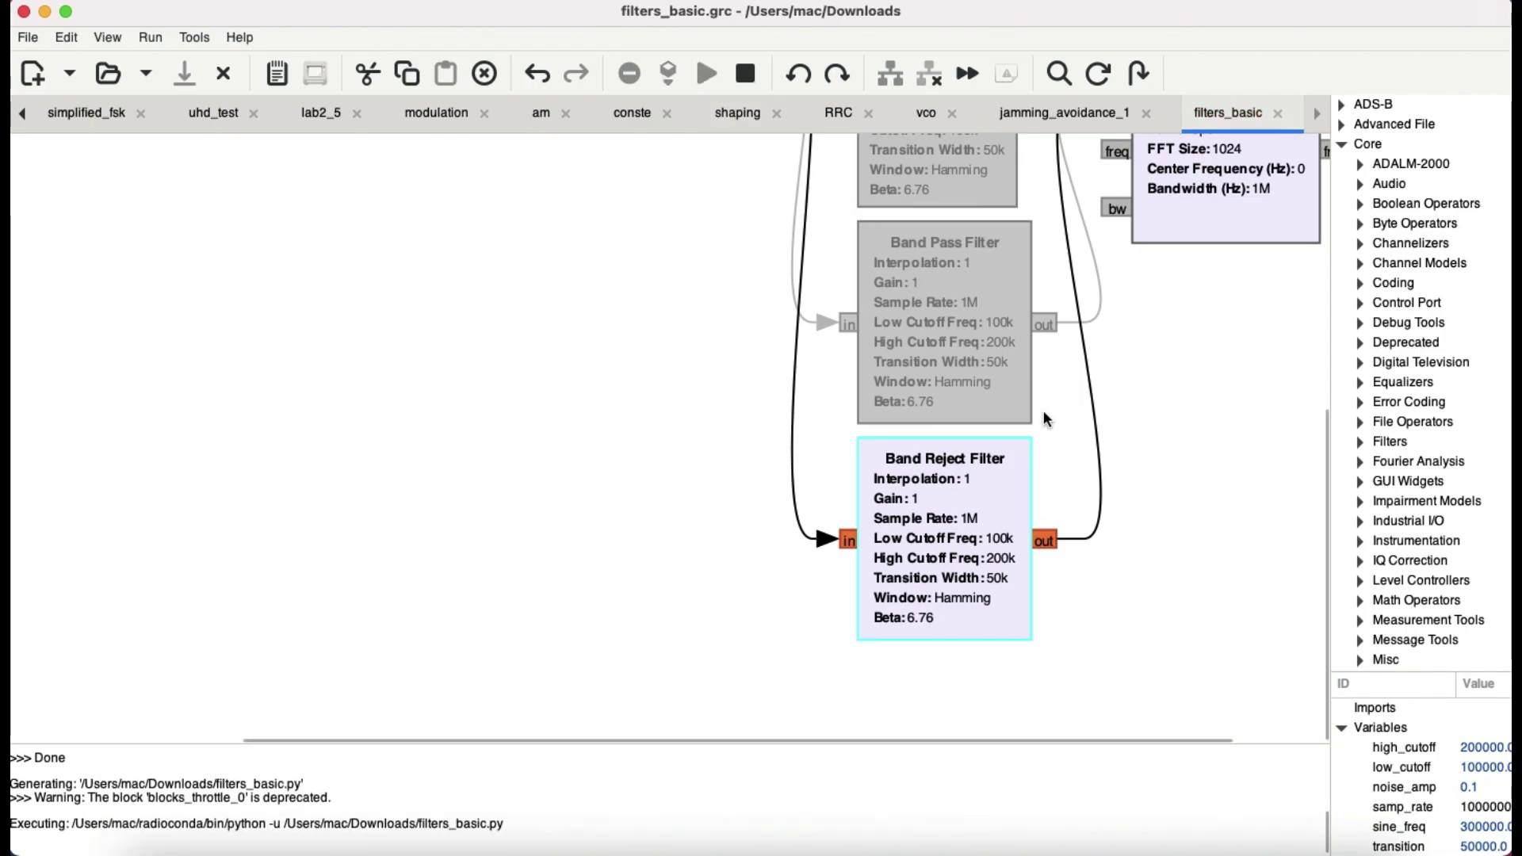
pyautogui.scroll(4, 1043, 411)
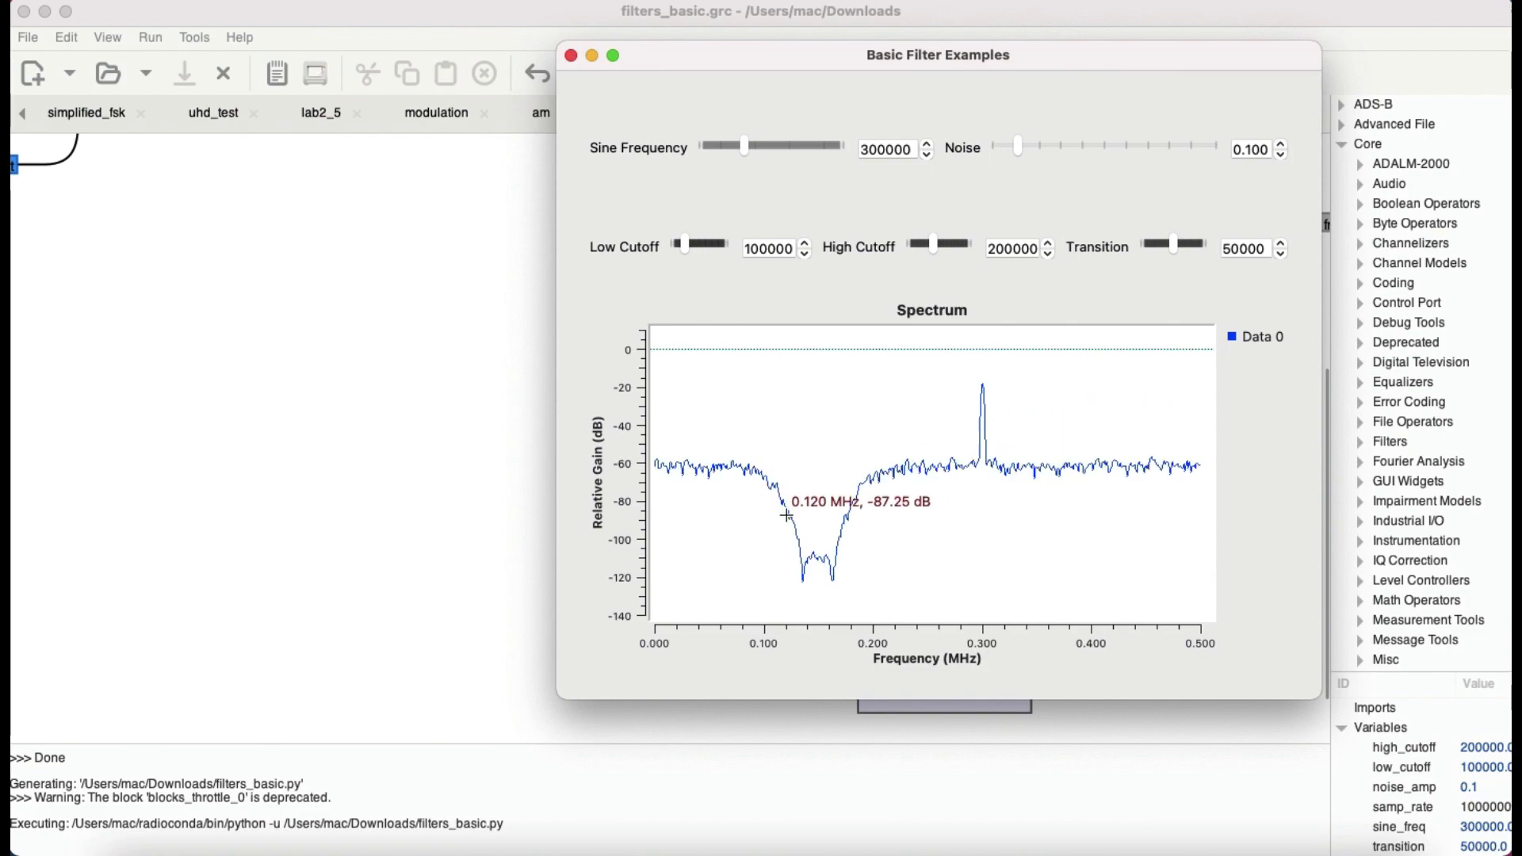
pyautogui.press('super+Tab')
pyautogui.press('super+Tab')
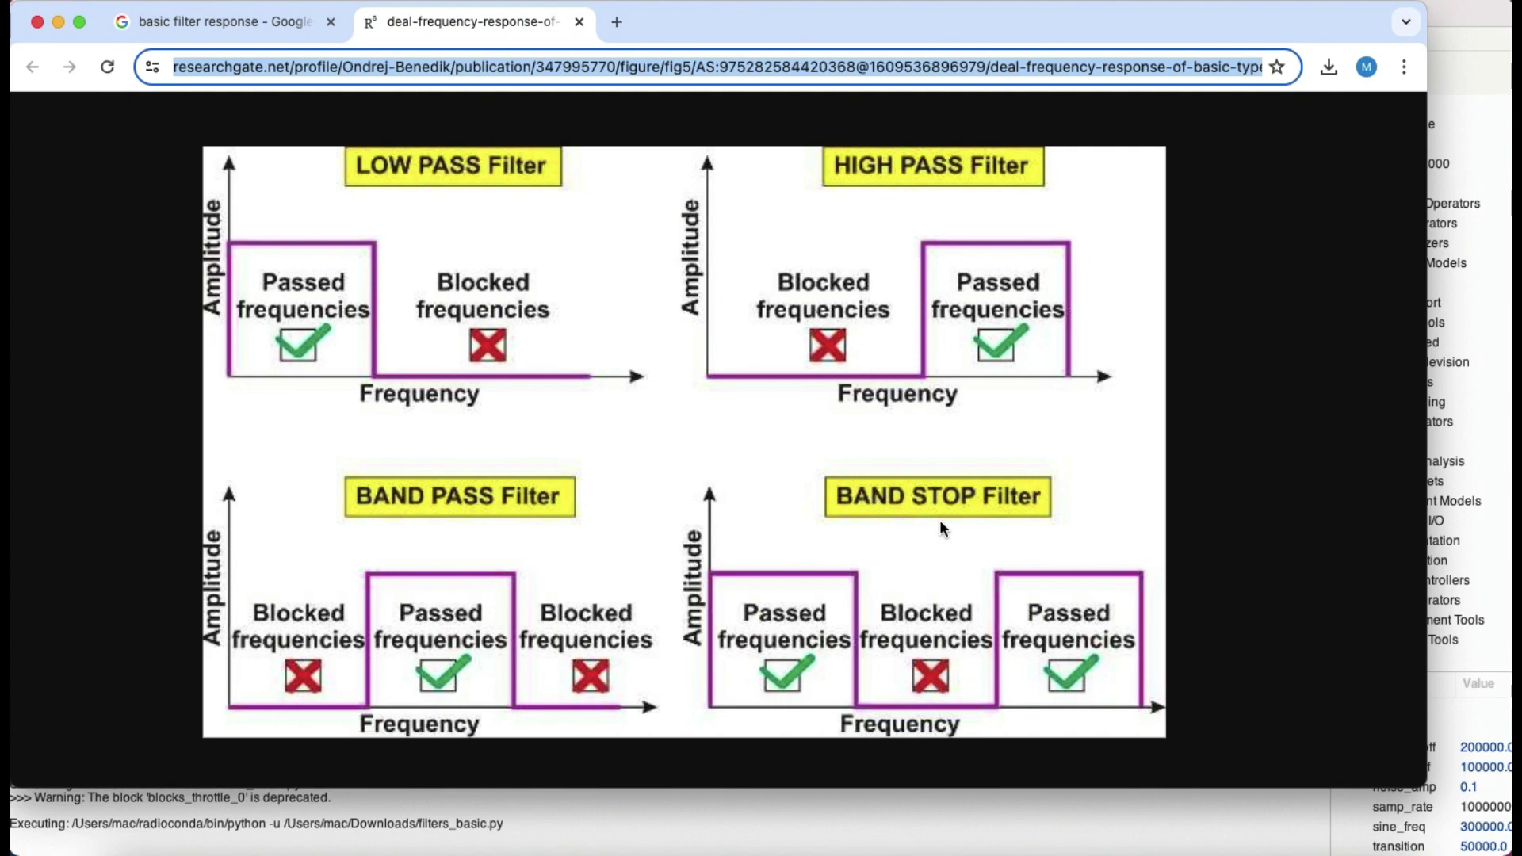
pyautogui.press('super+Tab')
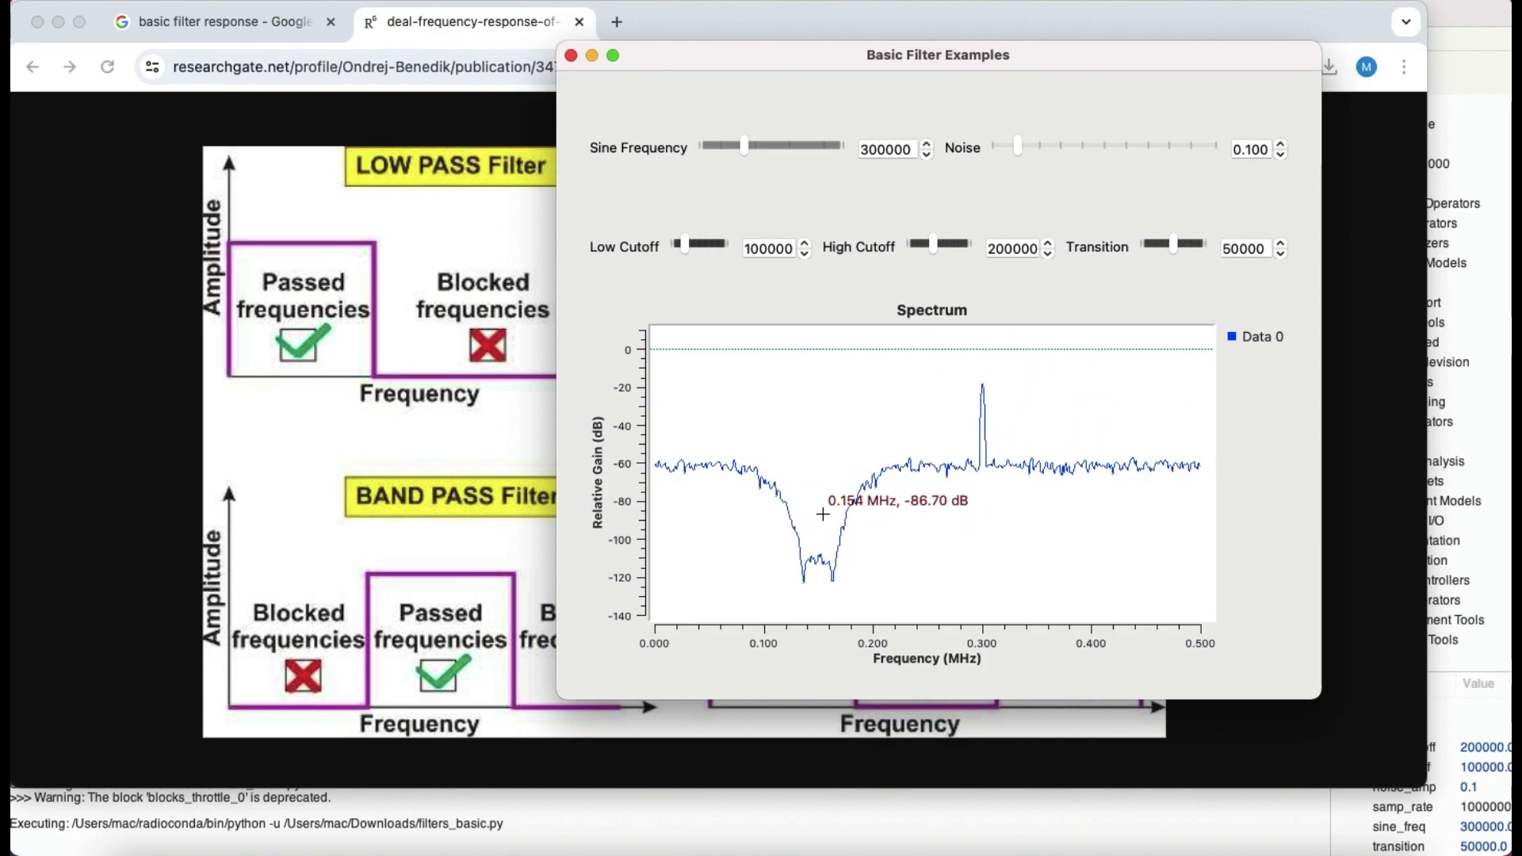
# Move Sine Frequency to 152000 inside the rejected band and reduce Transition to 1000.
pyautogui.moveTo(743, 145); pyautogui.dragTo(717, 146)
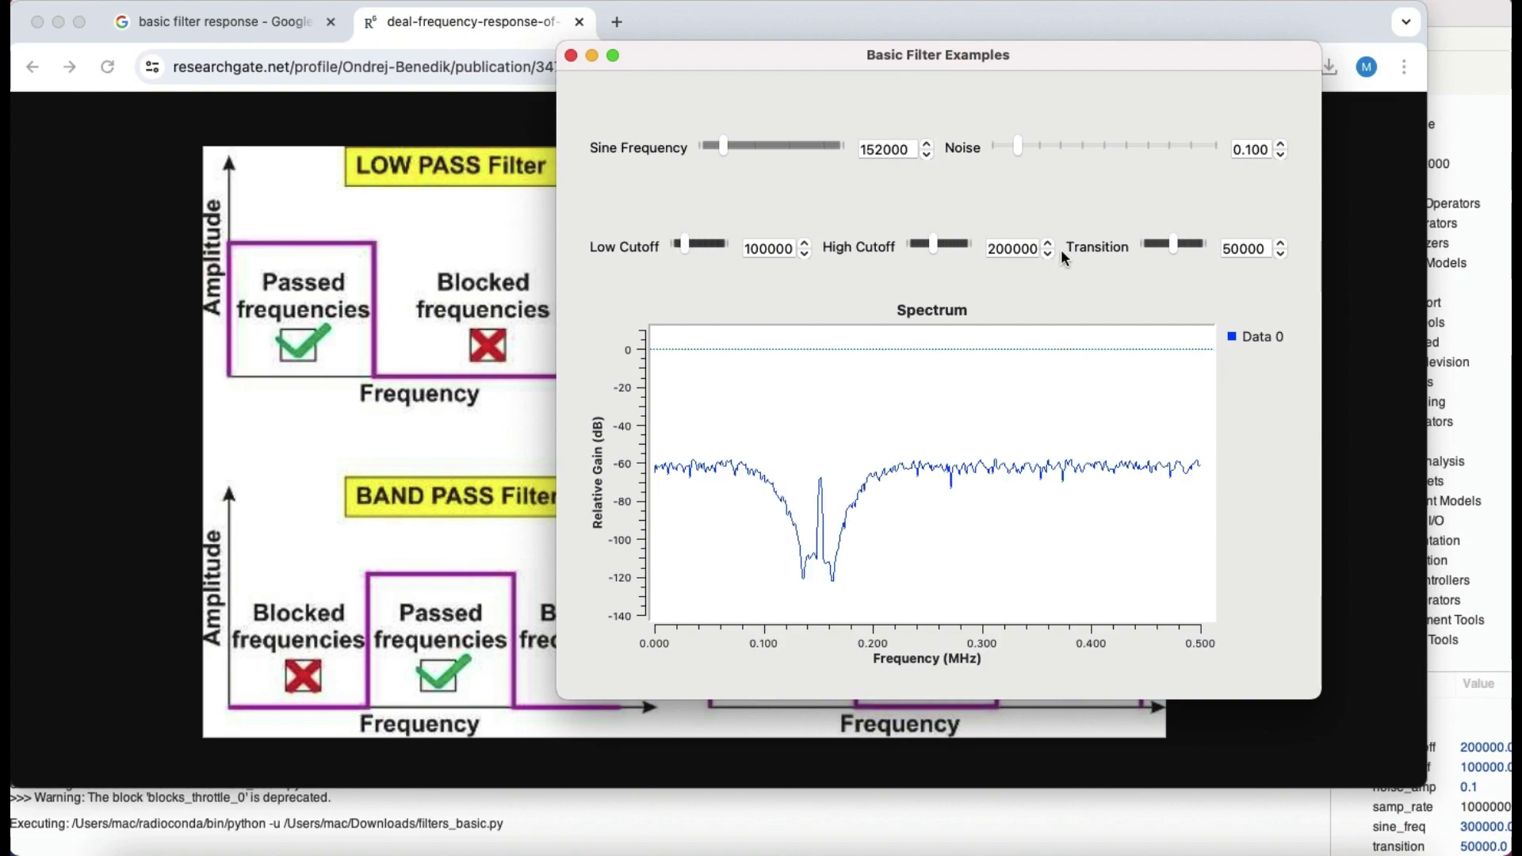
pyautogui.click(1162, 245)
pyautogui.moveTo(1162, 245); pyautogui.dragTo(1138, 247)
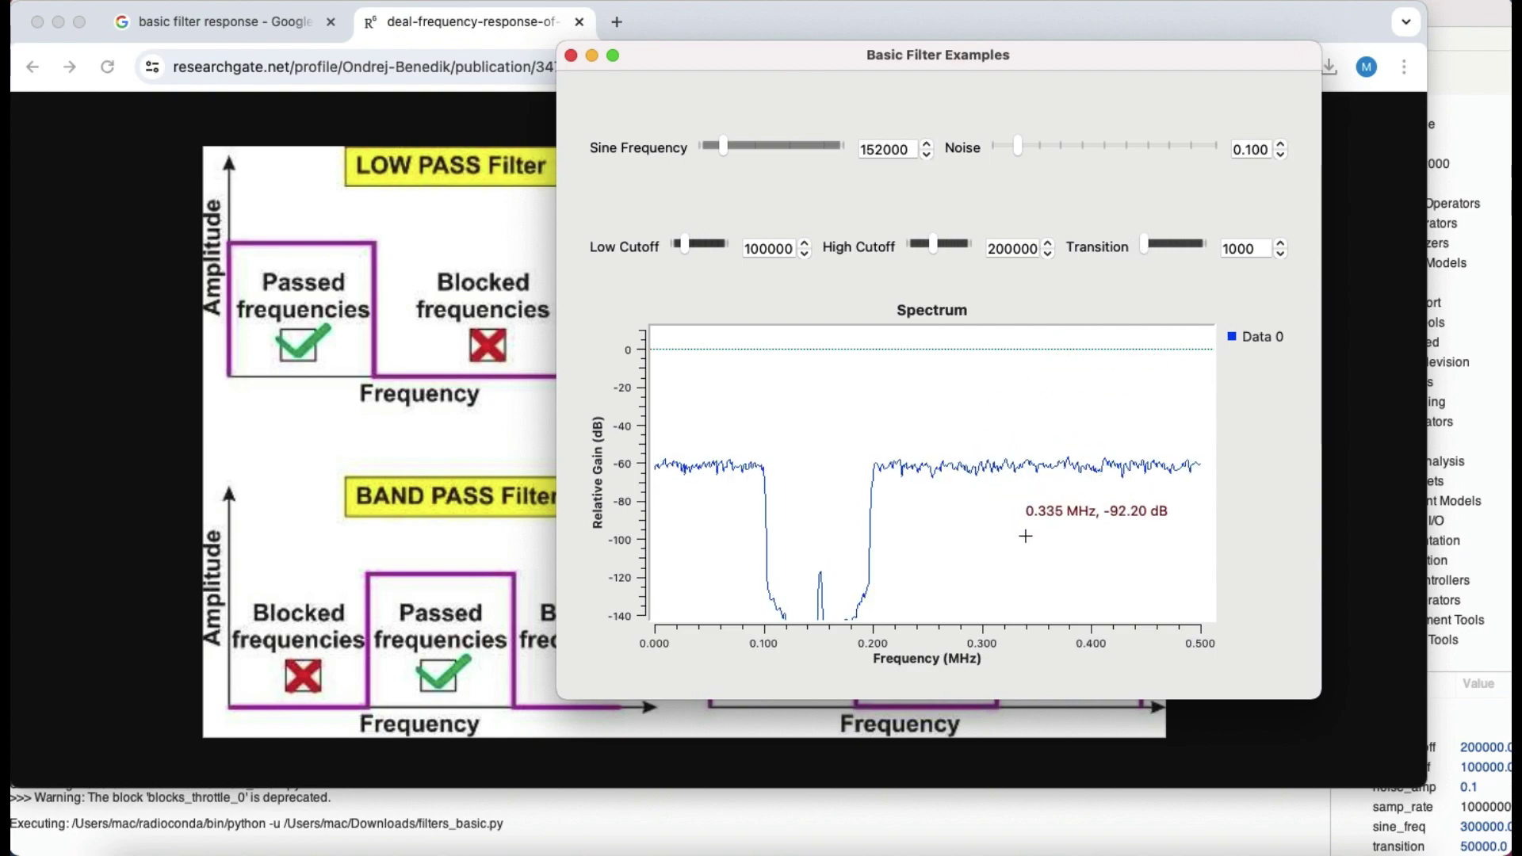
pyautogui.moveTo(1150, 247); pyautogui.dragTo(1132, 247)
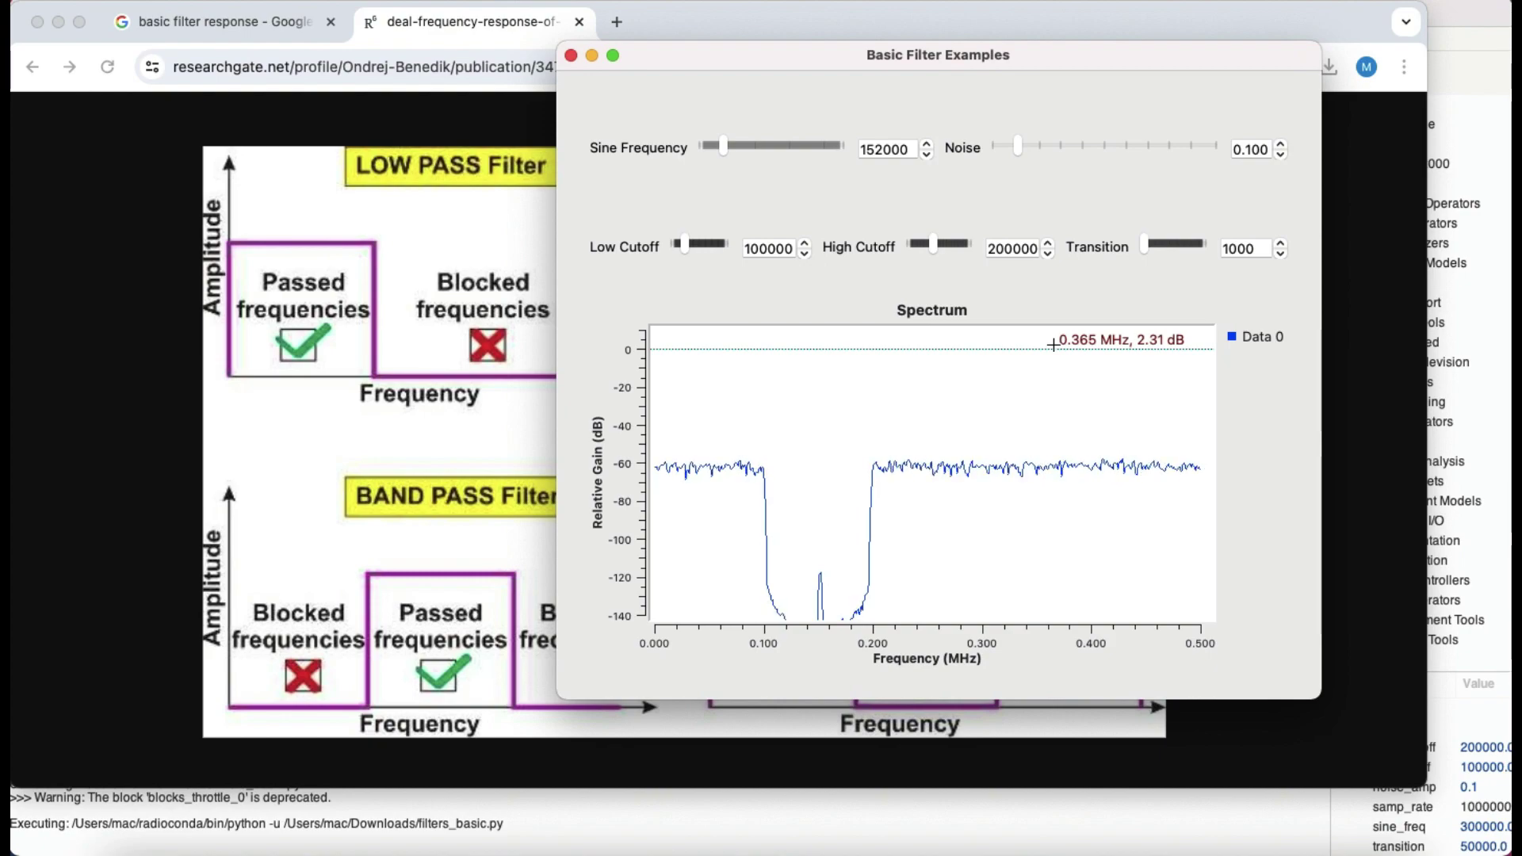
# Check the band stop diagram in Chrome again, return to the spectrum window, and move Sine Frequency to 83000.
pyautogui.press('super+Tab')
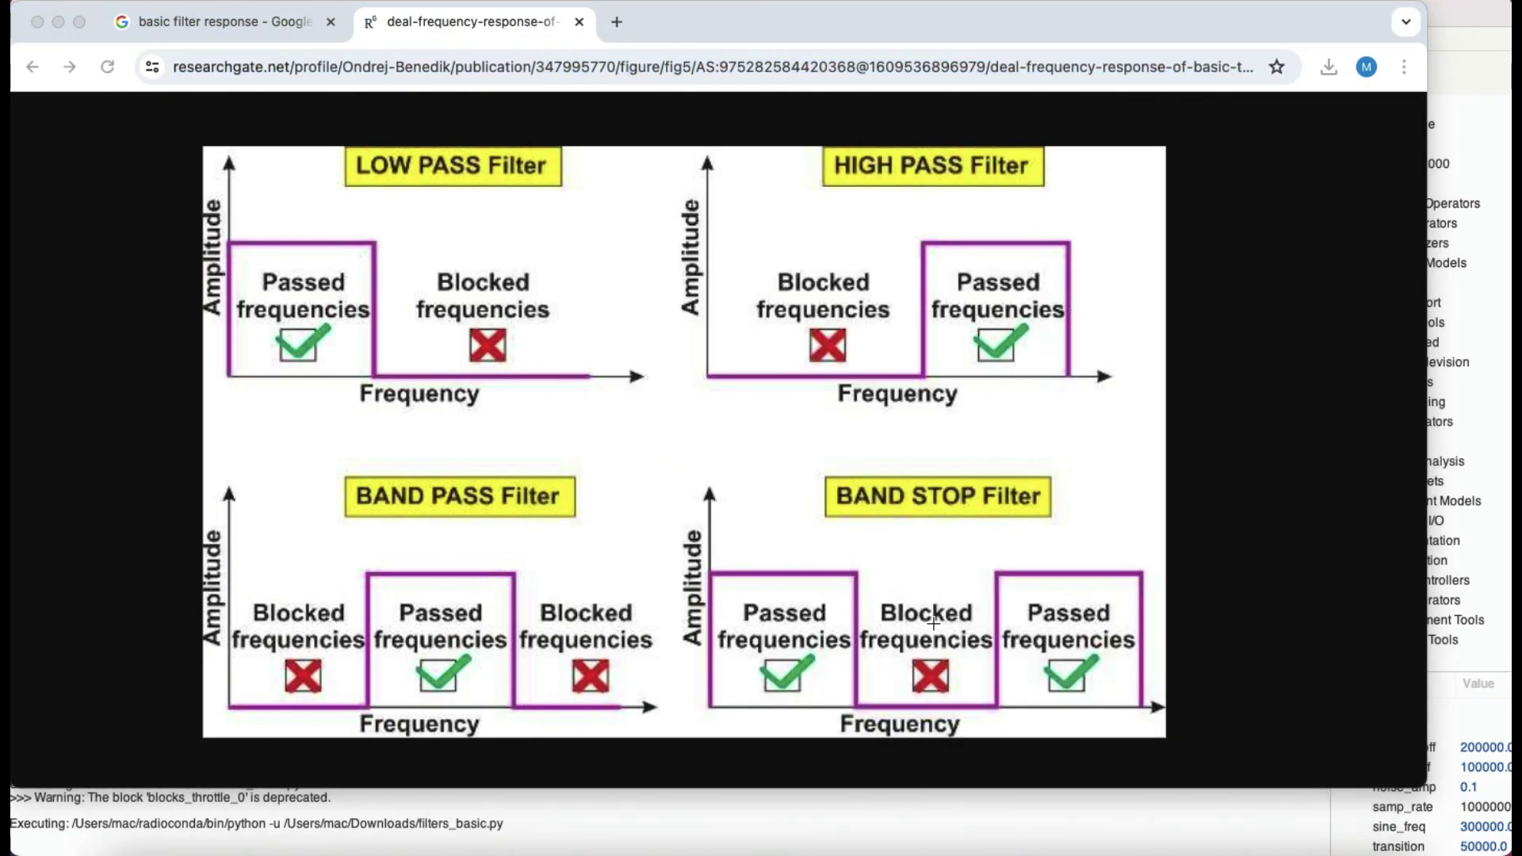
pyautogui.press('super+Tab')
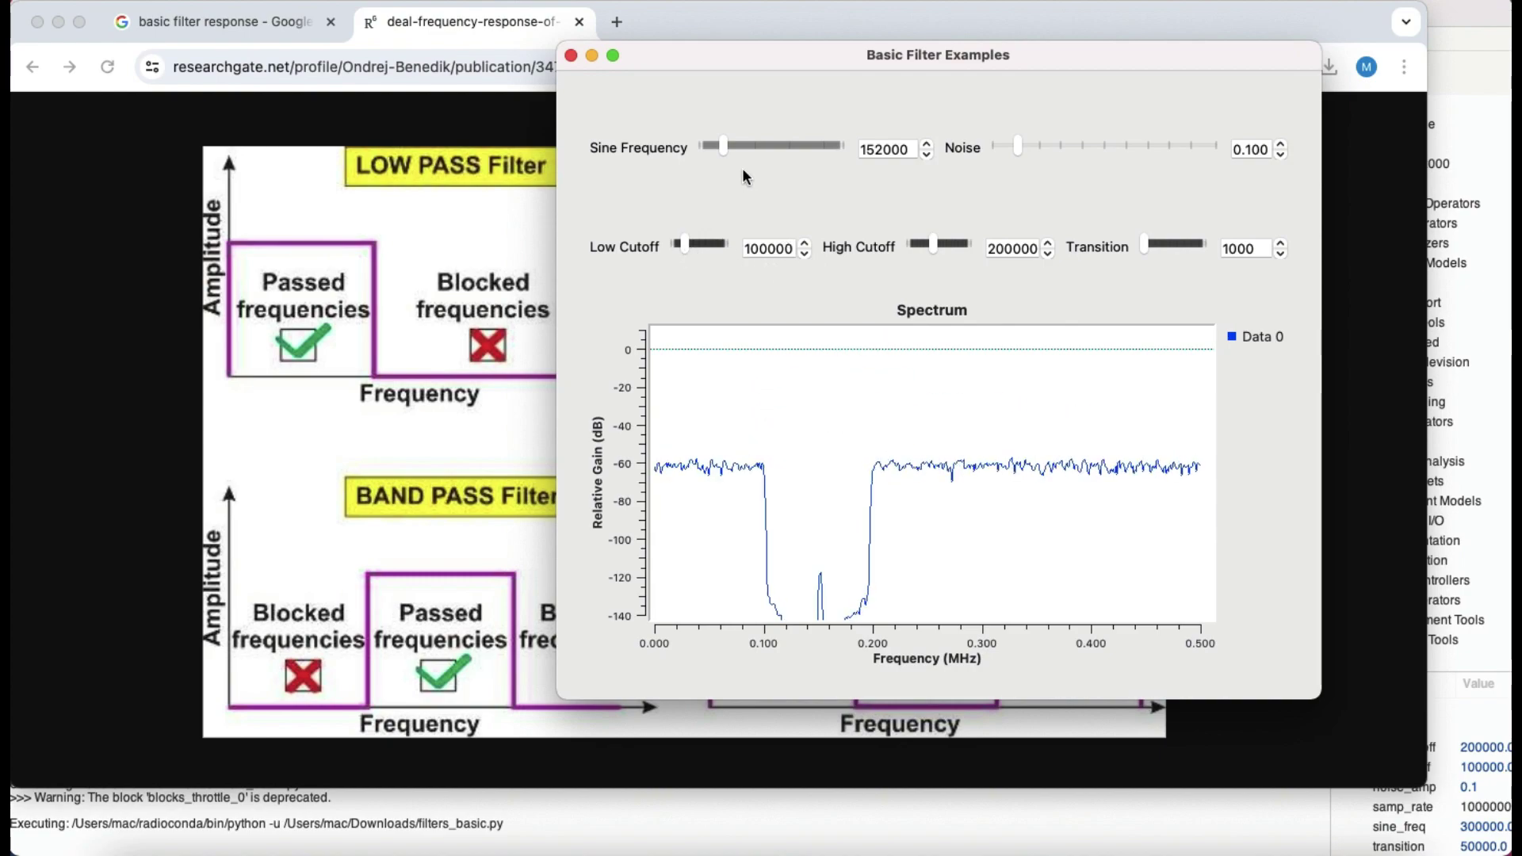
pyautogui.moveTo(721, 144); pyautogui.dragTo(709, 147)
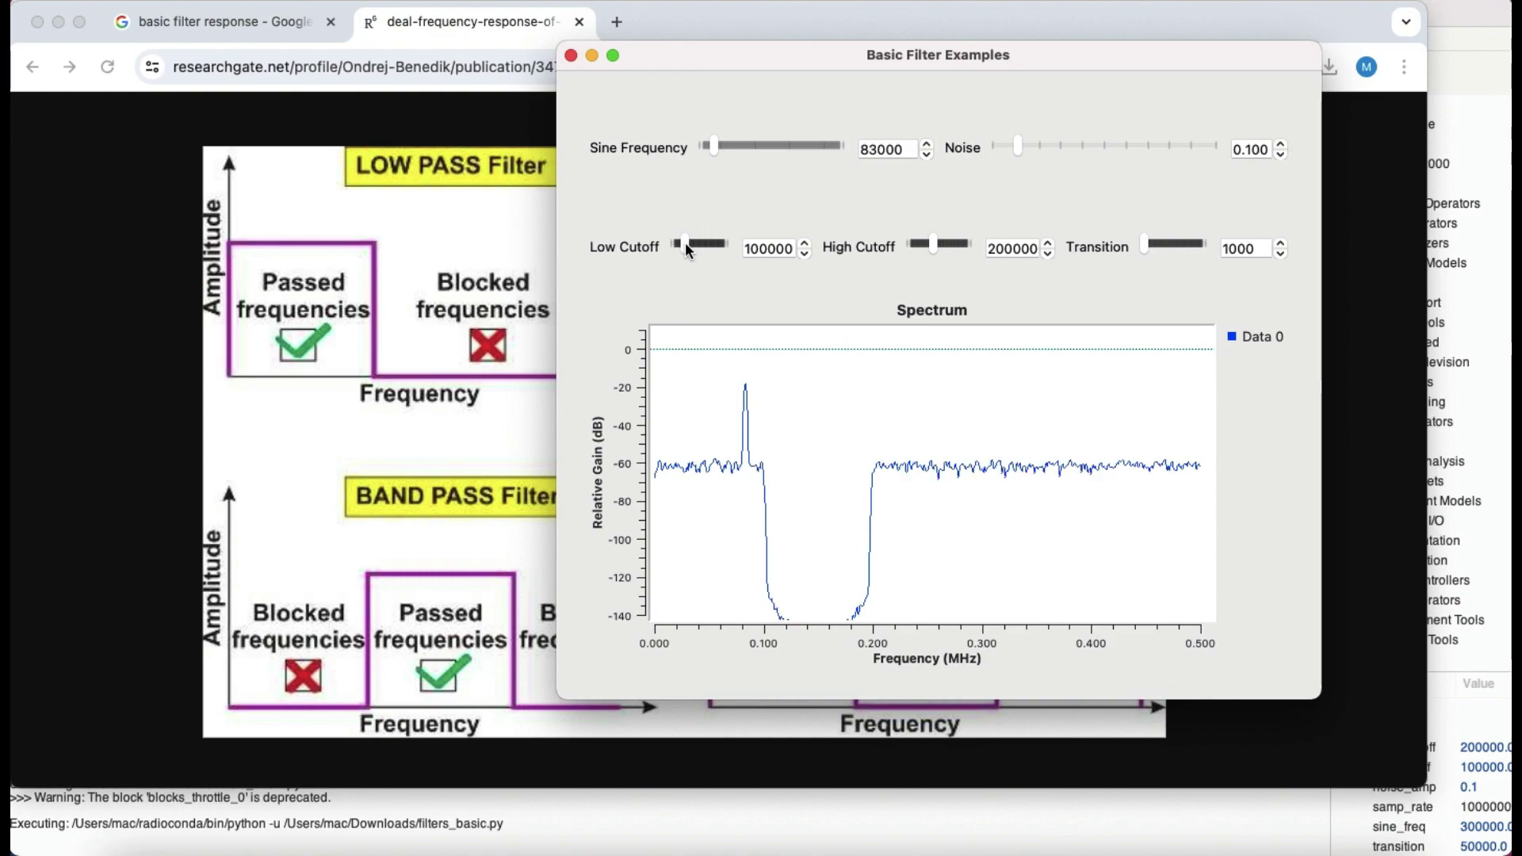
# Set Transition to 27205, High Cutoff to 134328 and Low Cutoff to 83333 to reshape the rejected band.
pyautogui.moveTo(1151, 241); pyautogui.dragTo(1157, 244)
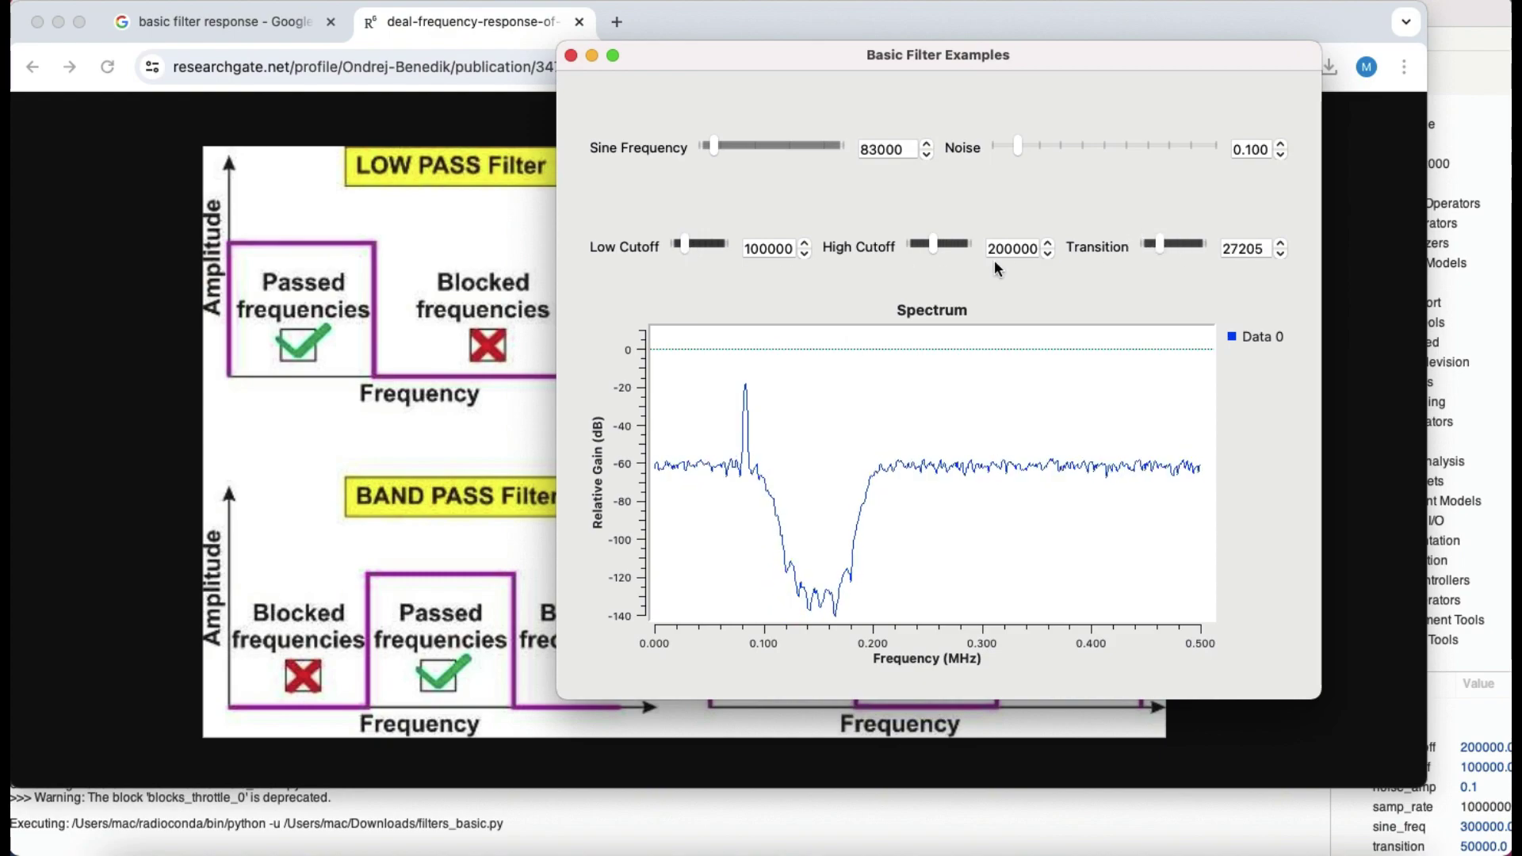
pyautogui.moveTo(930, 241); pyautogui.dragTo(924, 247)
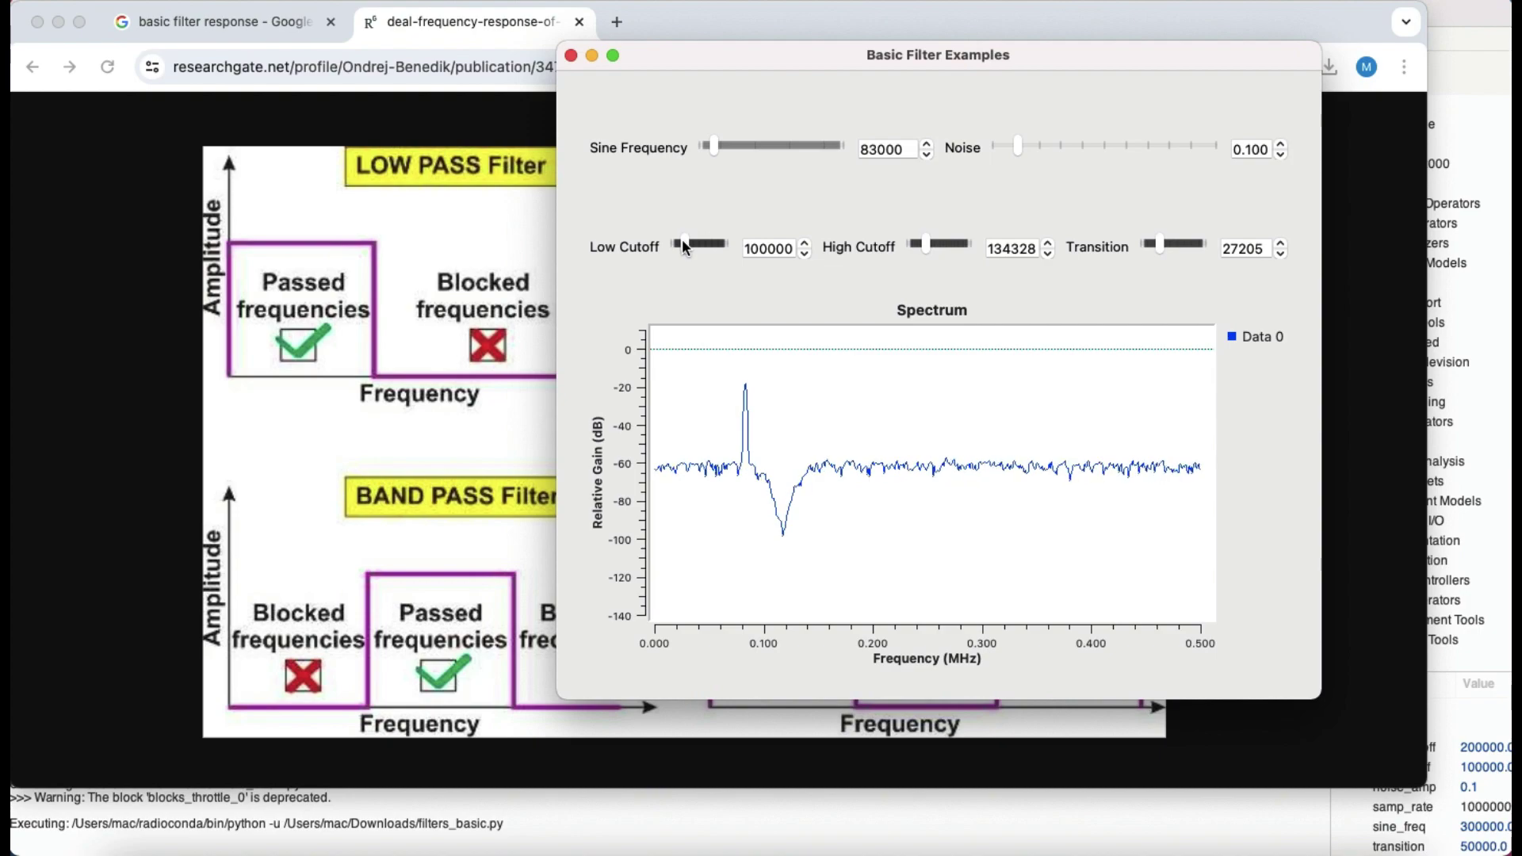
pyautogui.moveTo(682, 240); pyautogui.dragTo(680, 246)
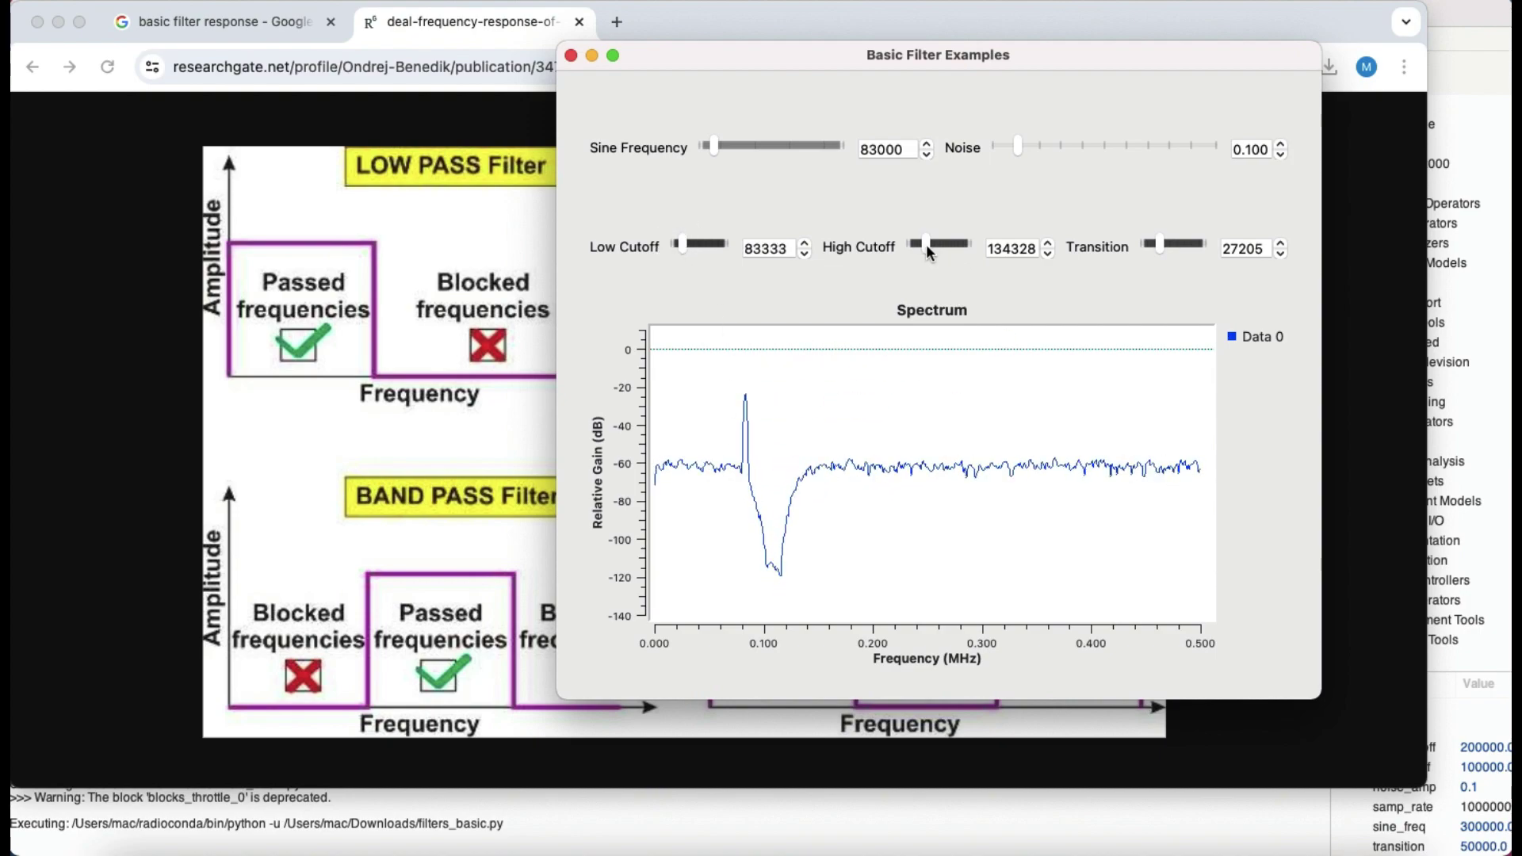
# Reduce High Cutoff to 111940, check the band stop diagram in Chrome, and return to the spectrum window.
pyautogui.moveTo(924, 248); pyautogui.dragTo(921, 250)
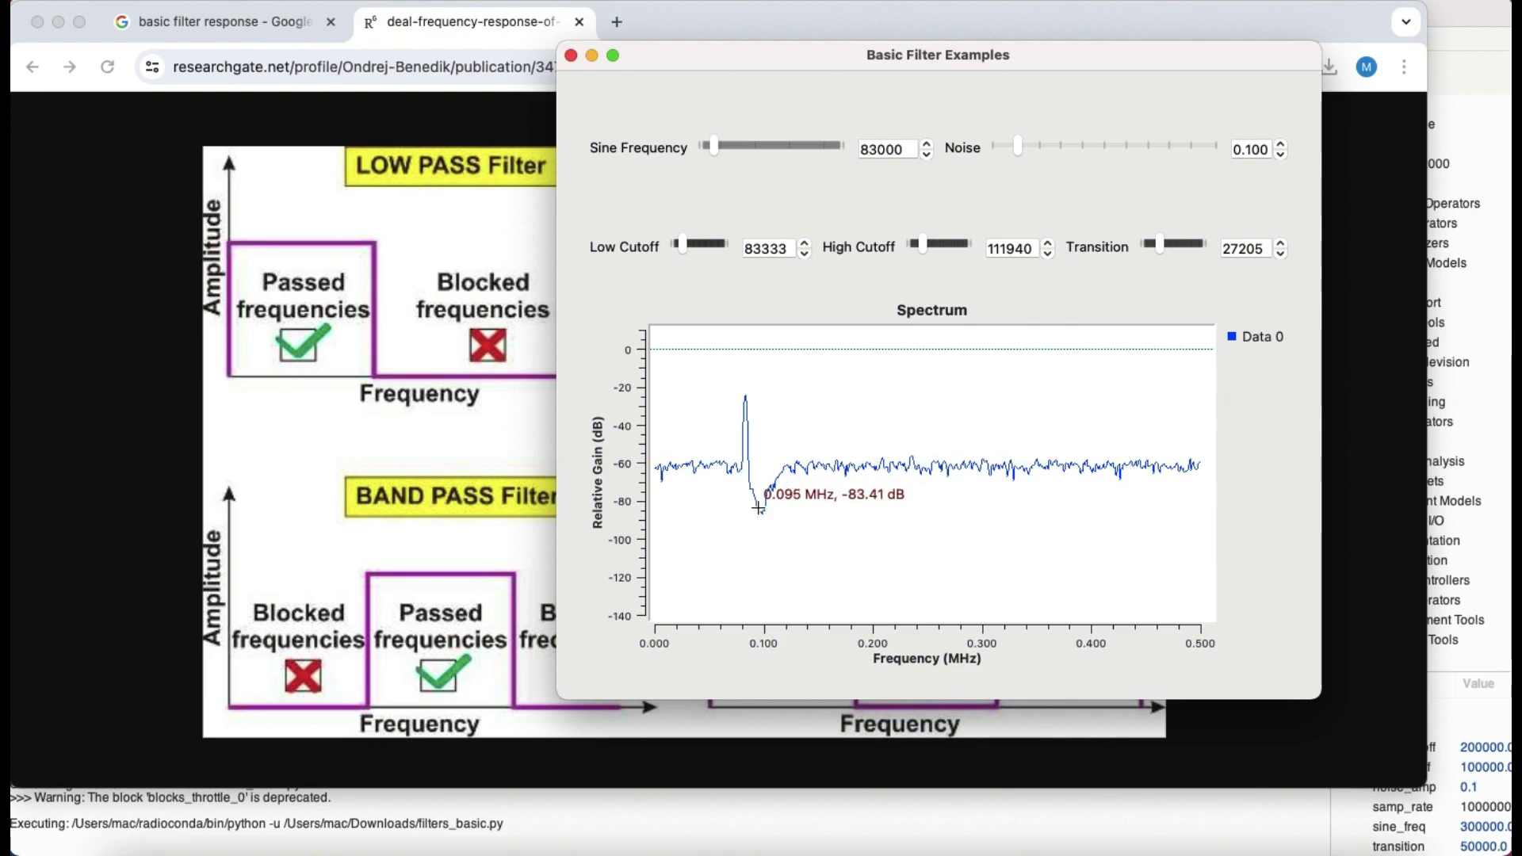
pyautogui.click(515, 349)
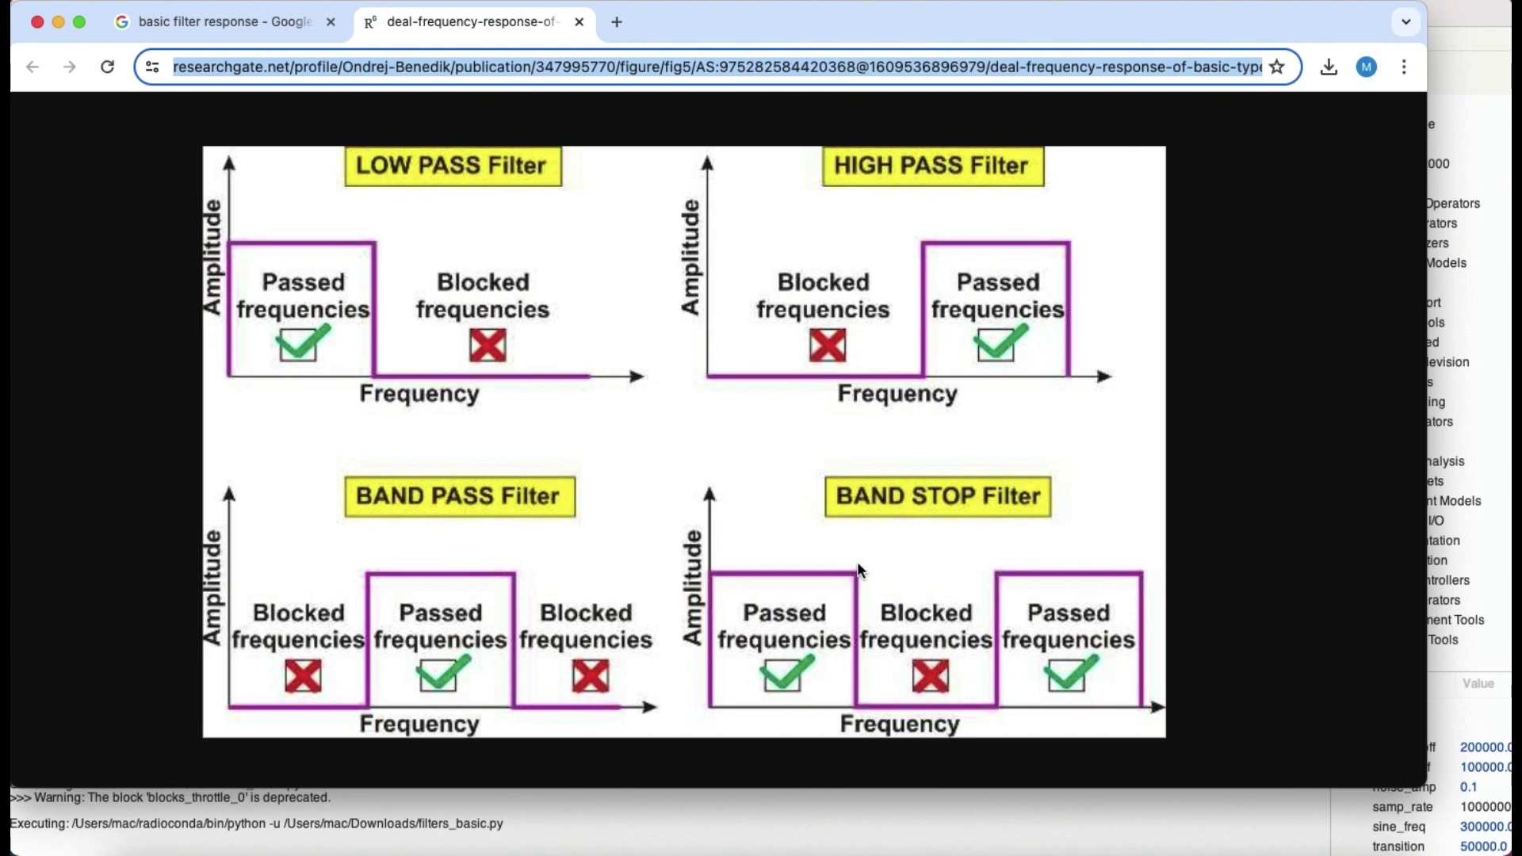
pyautogui.press('super+Tab')
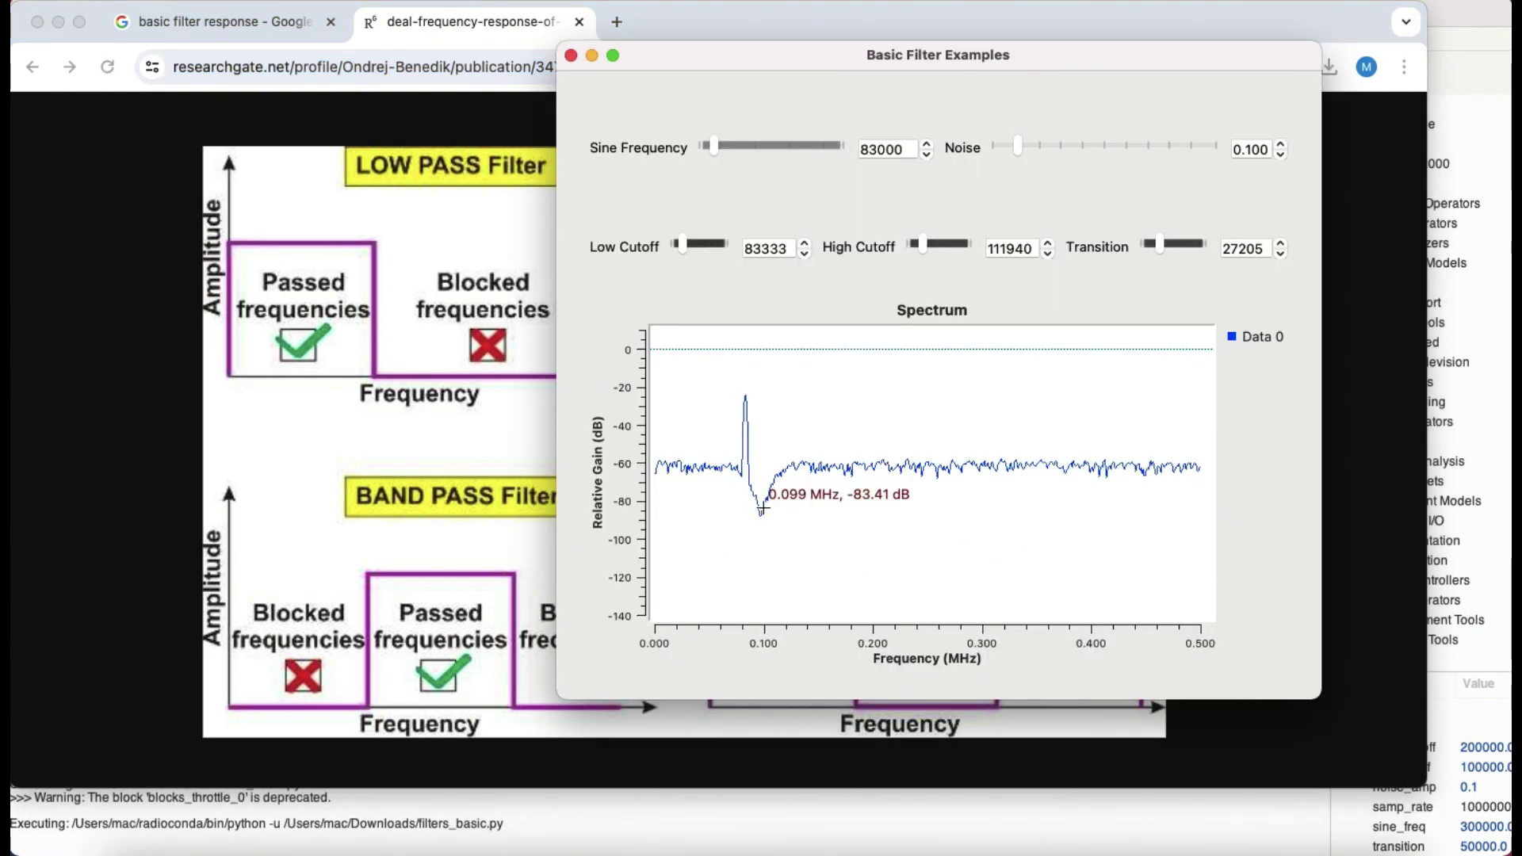
# Form a narrow notch with High Cutoff 194029, Low Cutoff 166666 and Transition 17014, and move Sine Frequency to 180000 inside it.
pyautogui.click(930, 251)
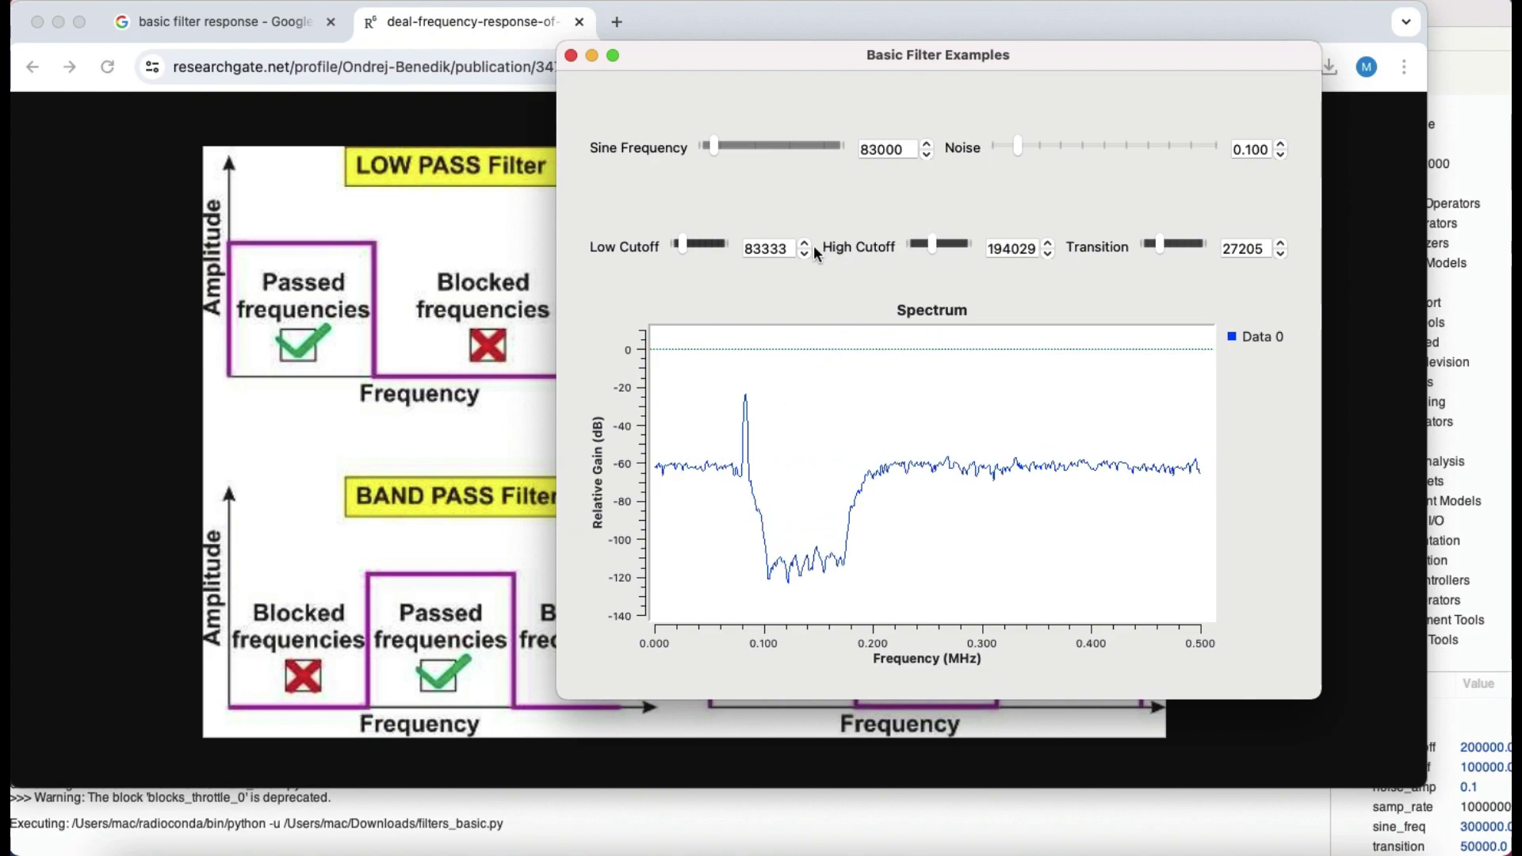
pyautogui.click(689, 247)
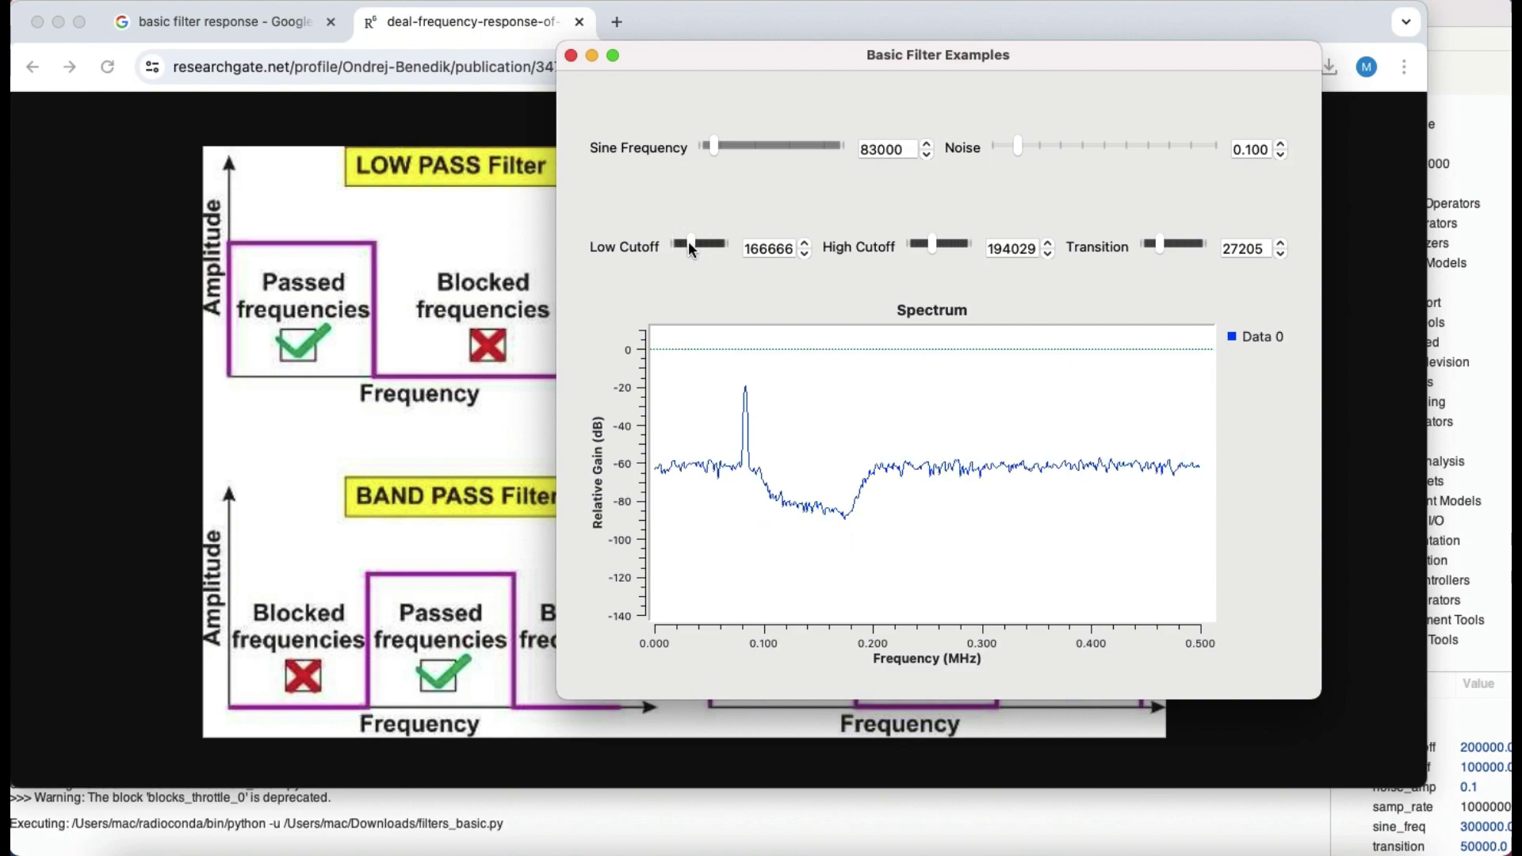
pyautogui.moveTo(836, 497)
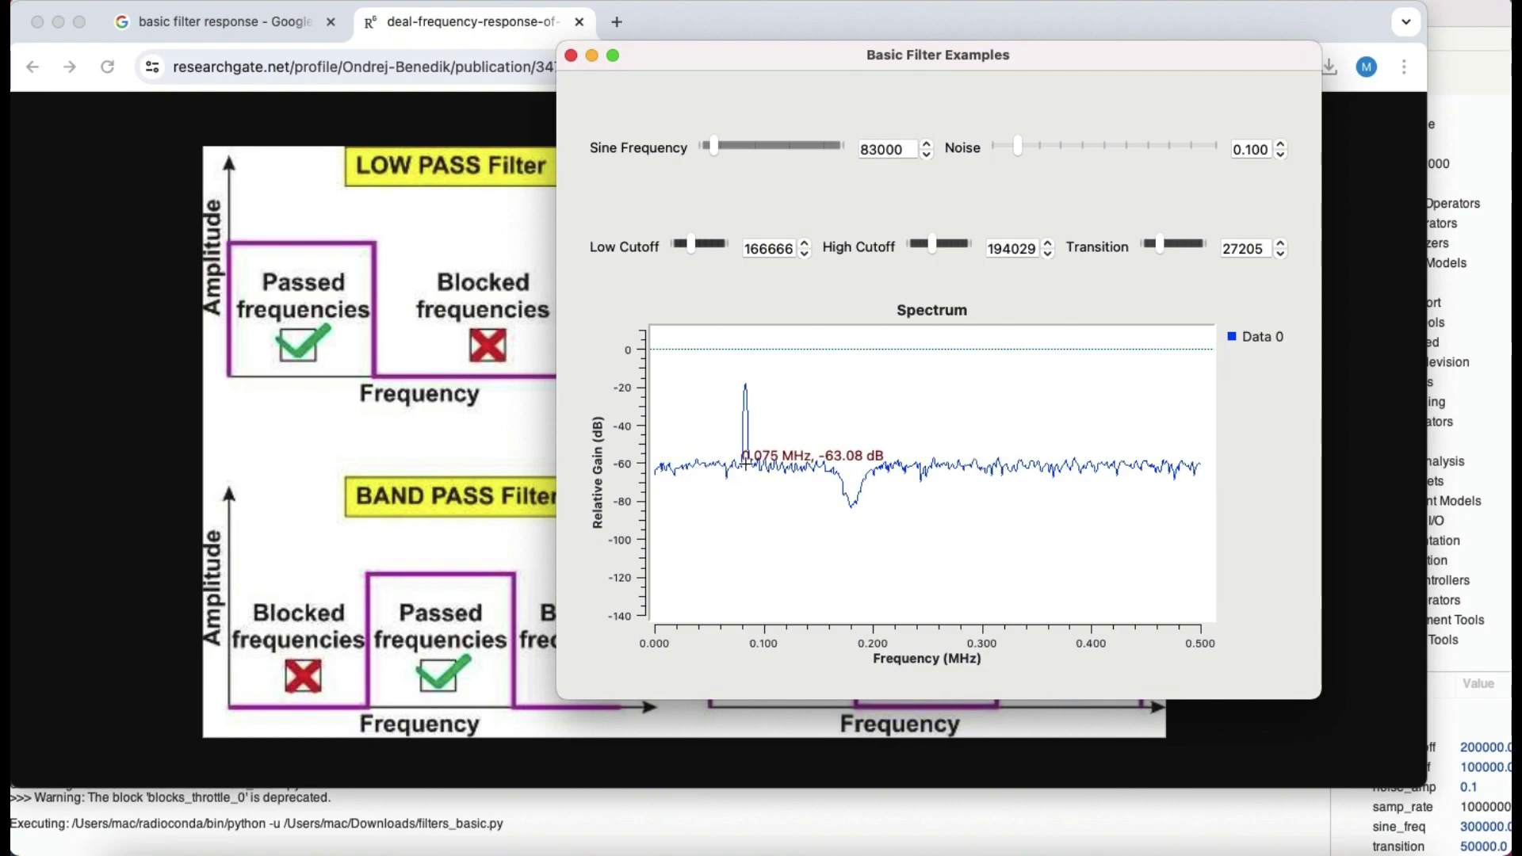
pyautogui.moveTo(1160, 245); pyautogui.dragTo(1152, 246)
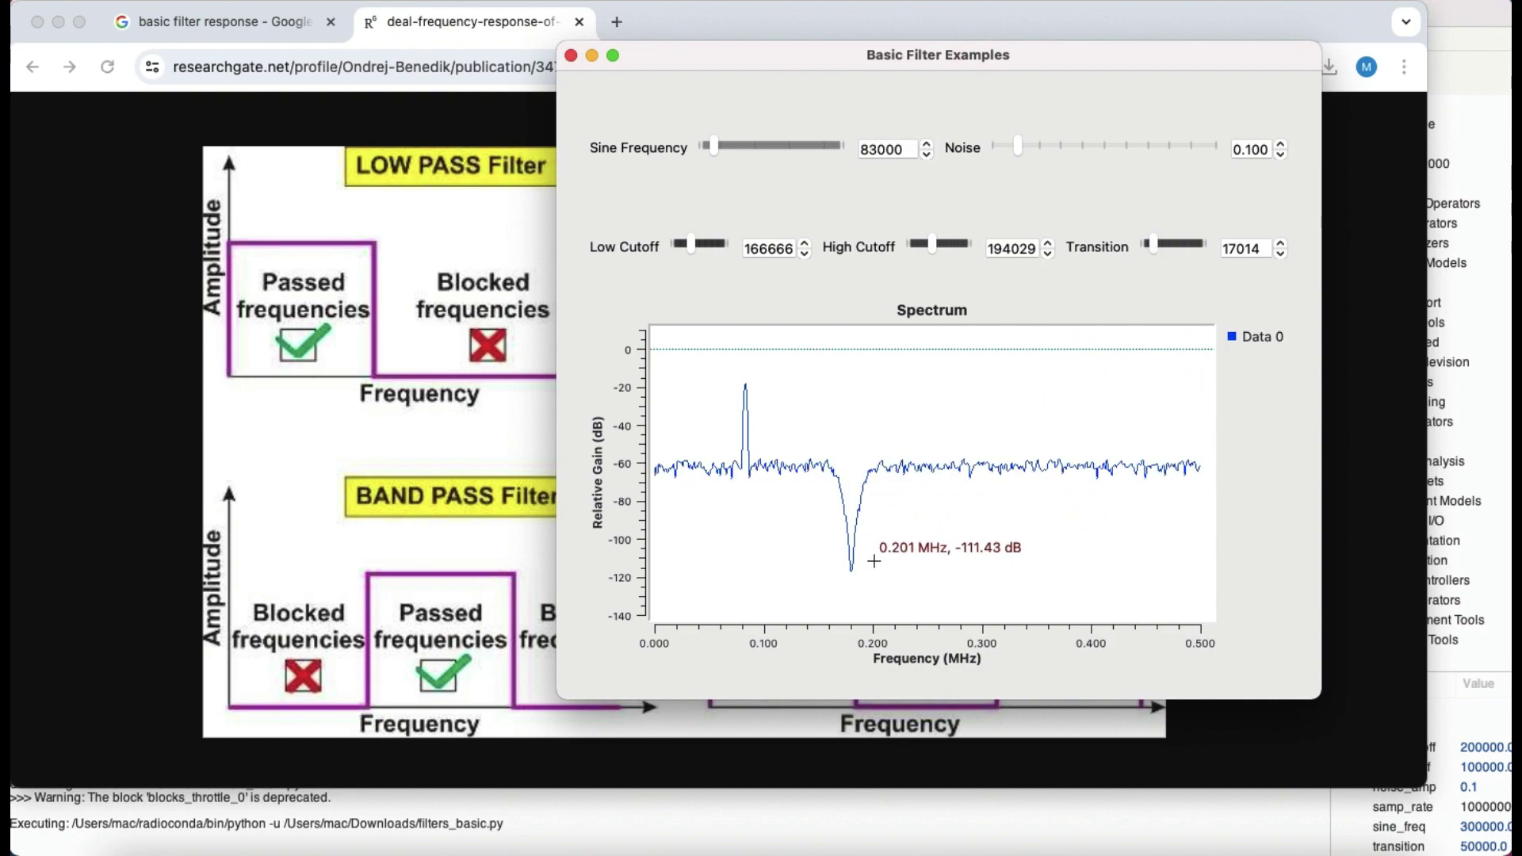
pyautogui.moveTo(713, 147); pyautogui.dragTo(724, 153)
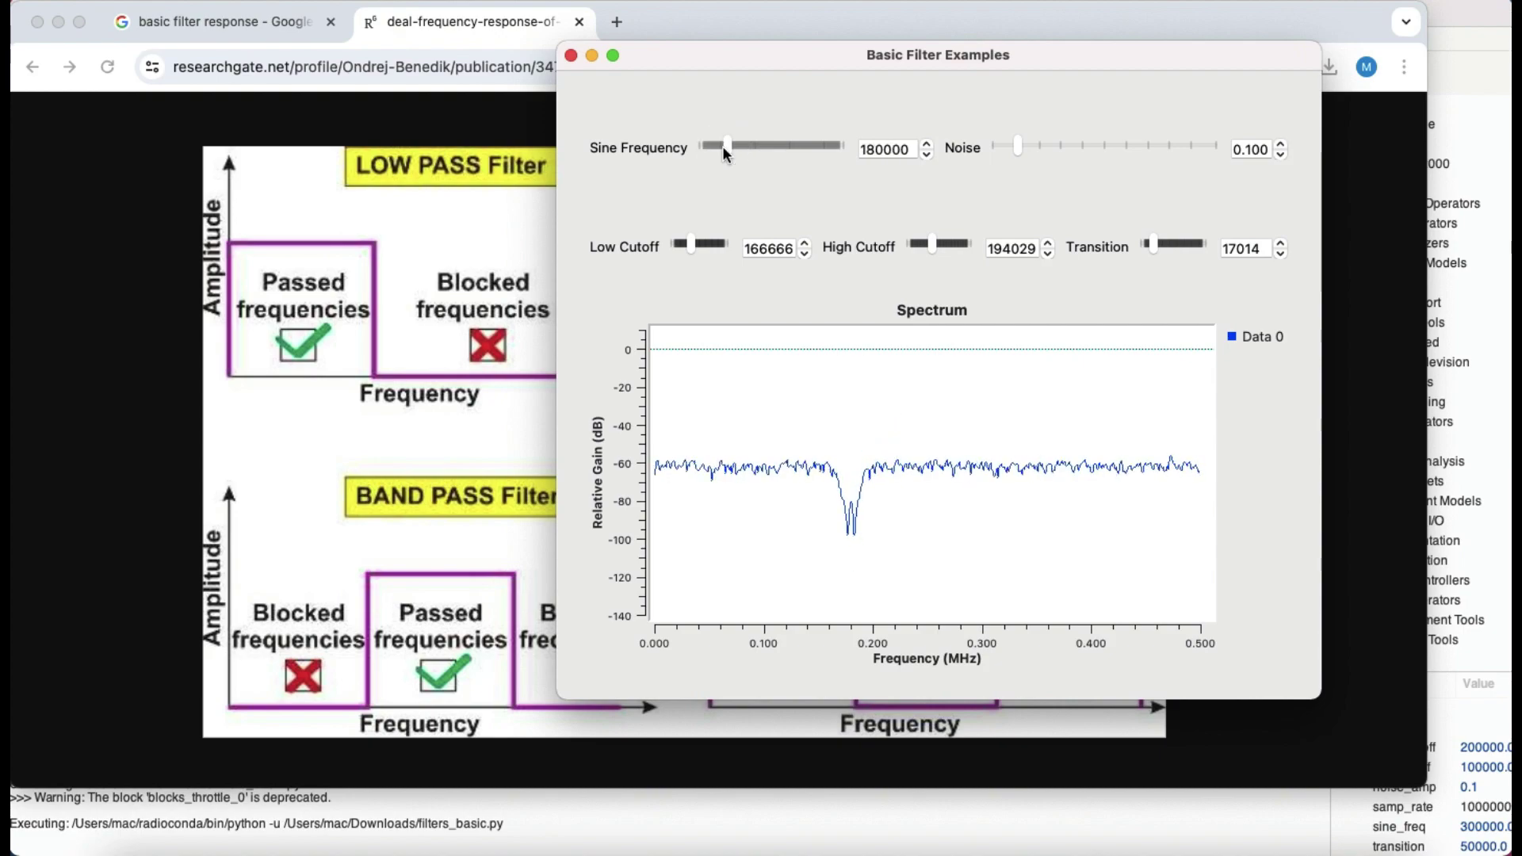